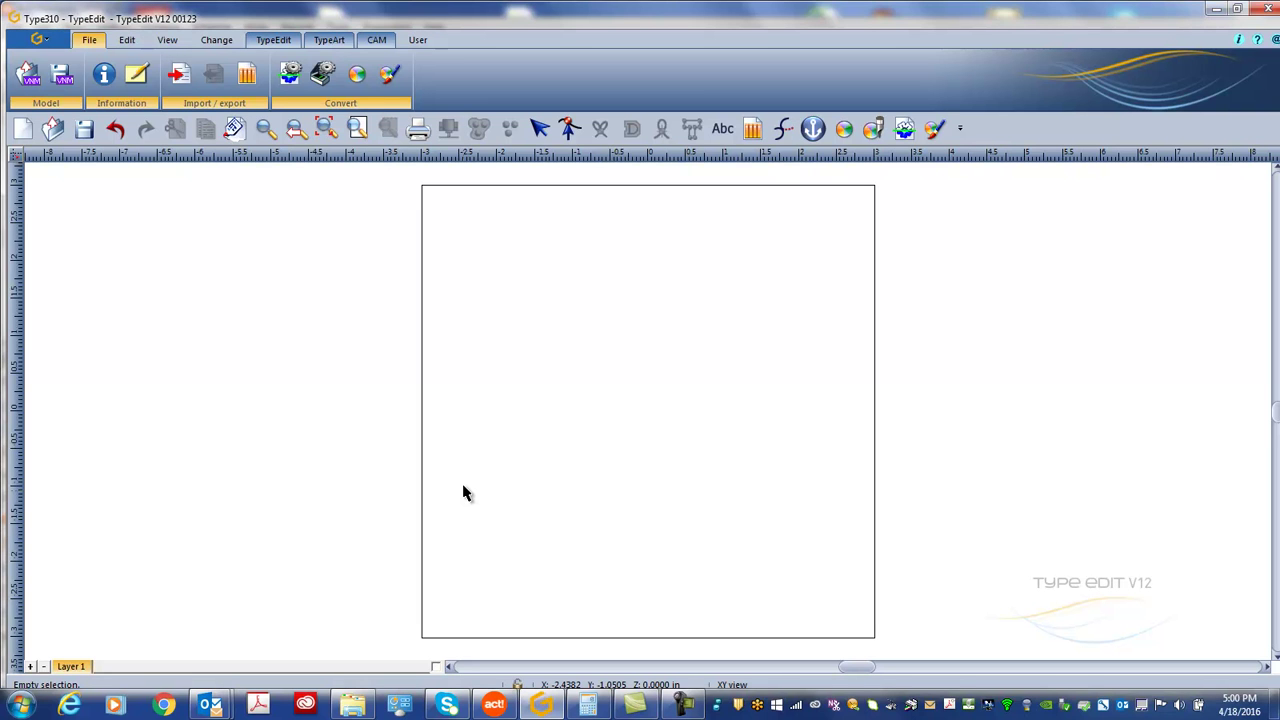
Import the 9570-2.STL model from the top view at resolution 1000
click(180, 76)
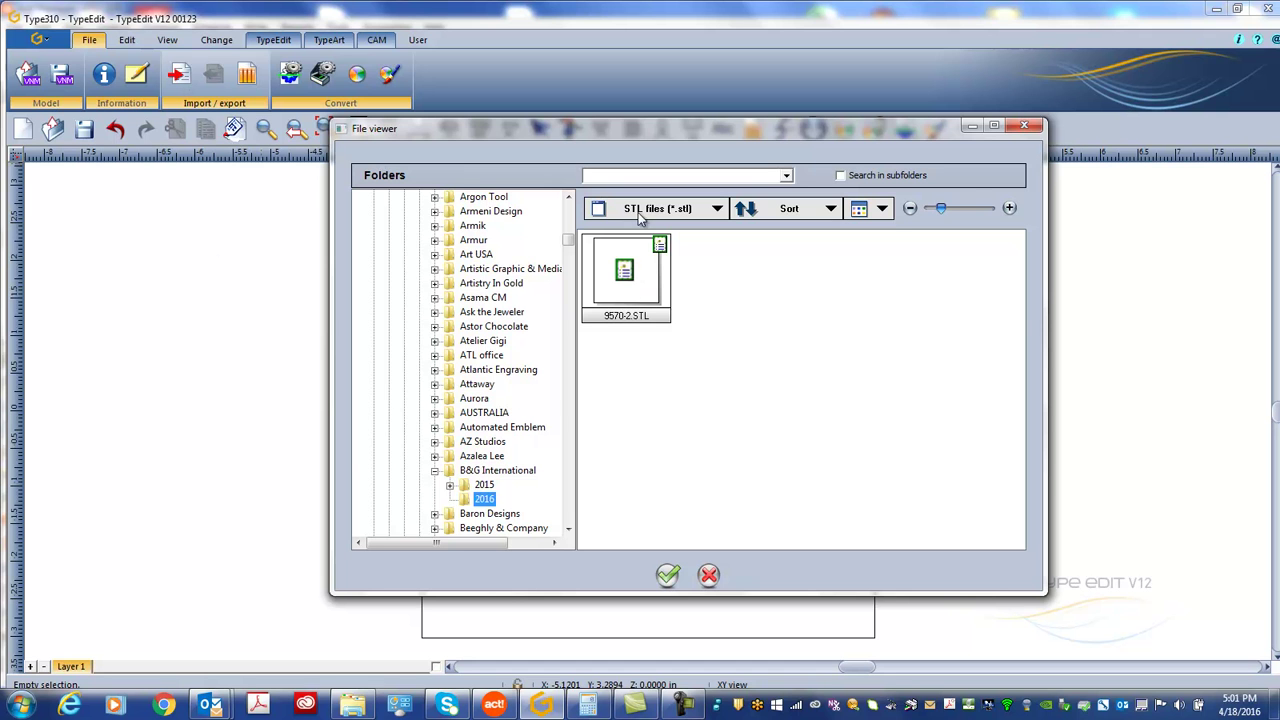
click(624, 283)
click(667, 576)
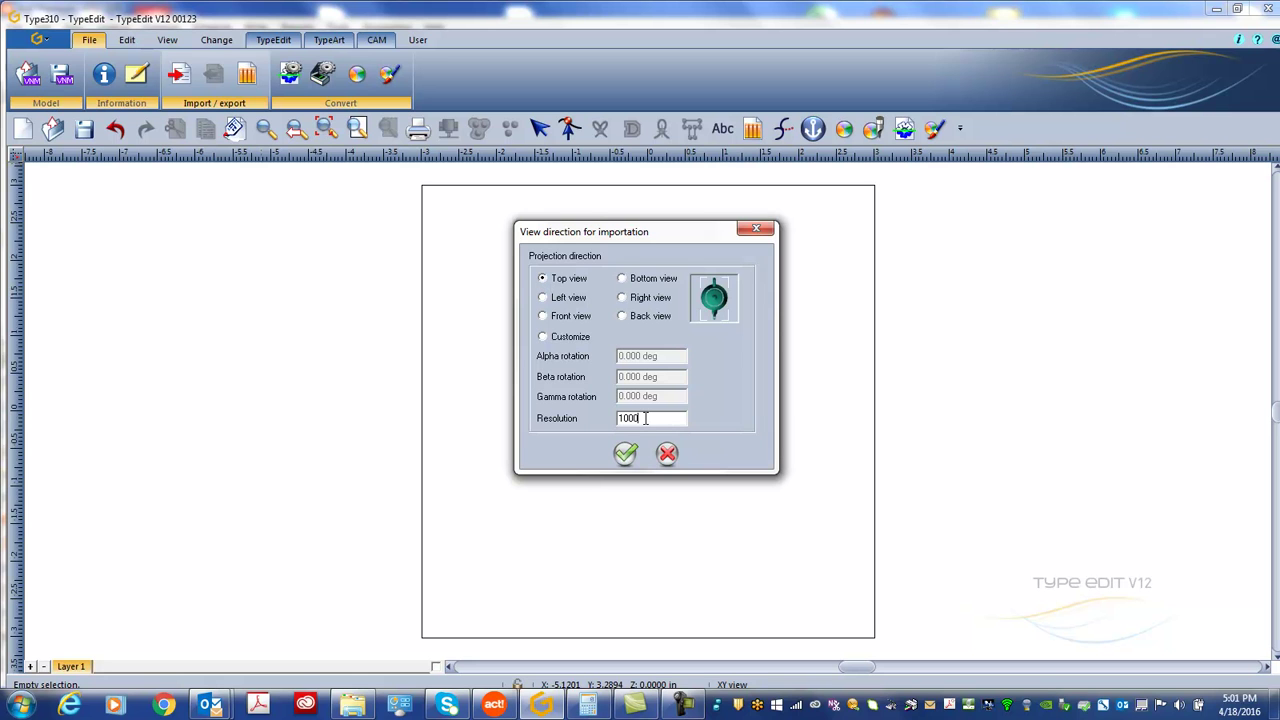
click(625, 455)
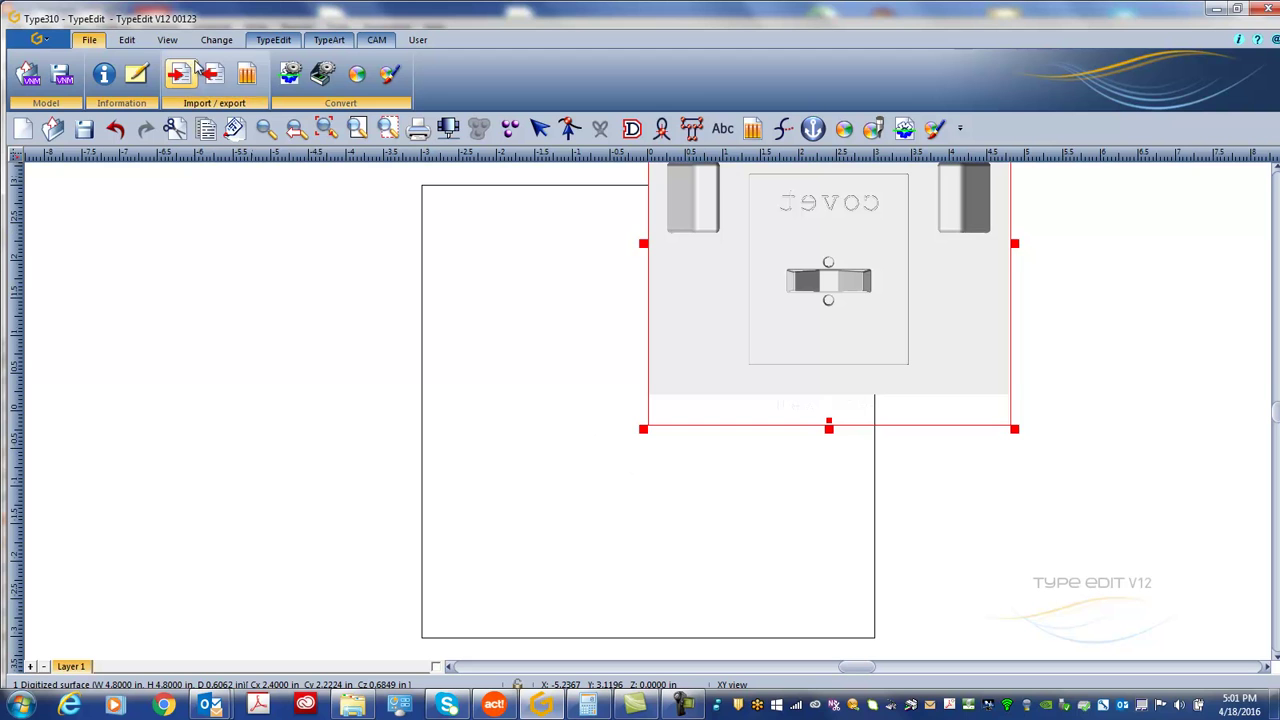
Centre the 4.8 × 4.8 in surface on the sheet at X 0, Y 0 and zoom in on it
click(270, 40)
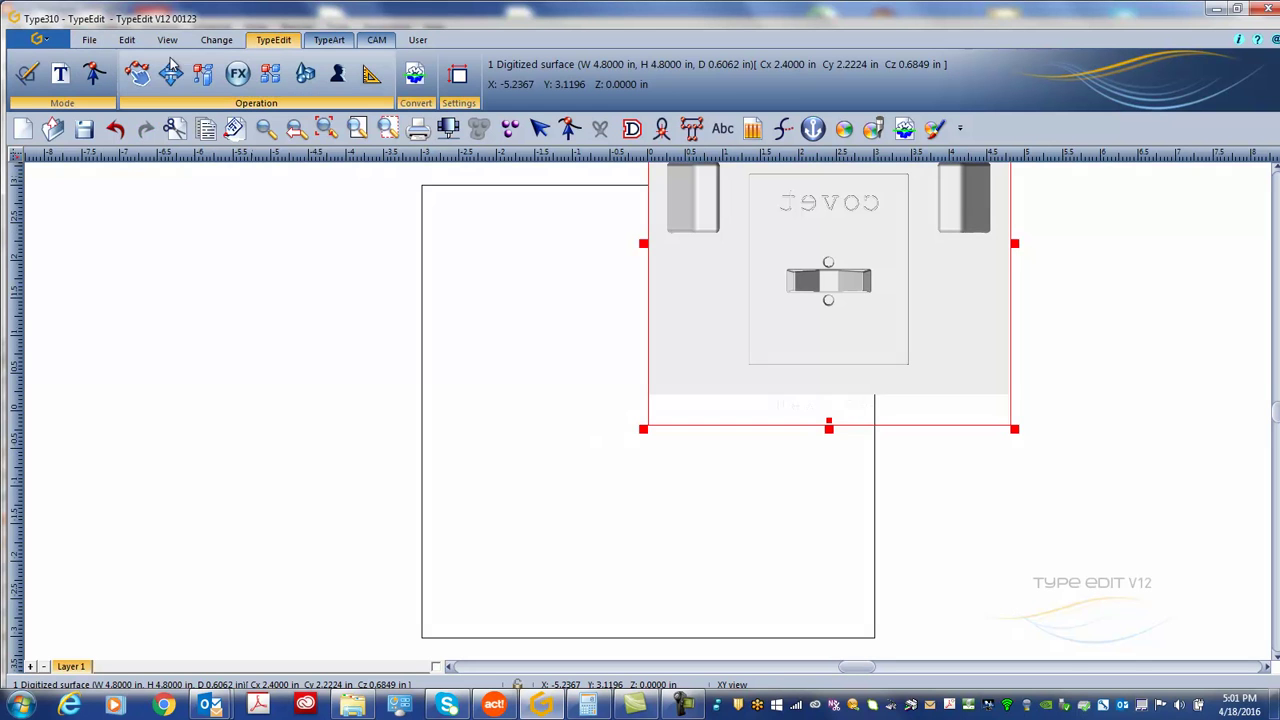
click(170, 76)
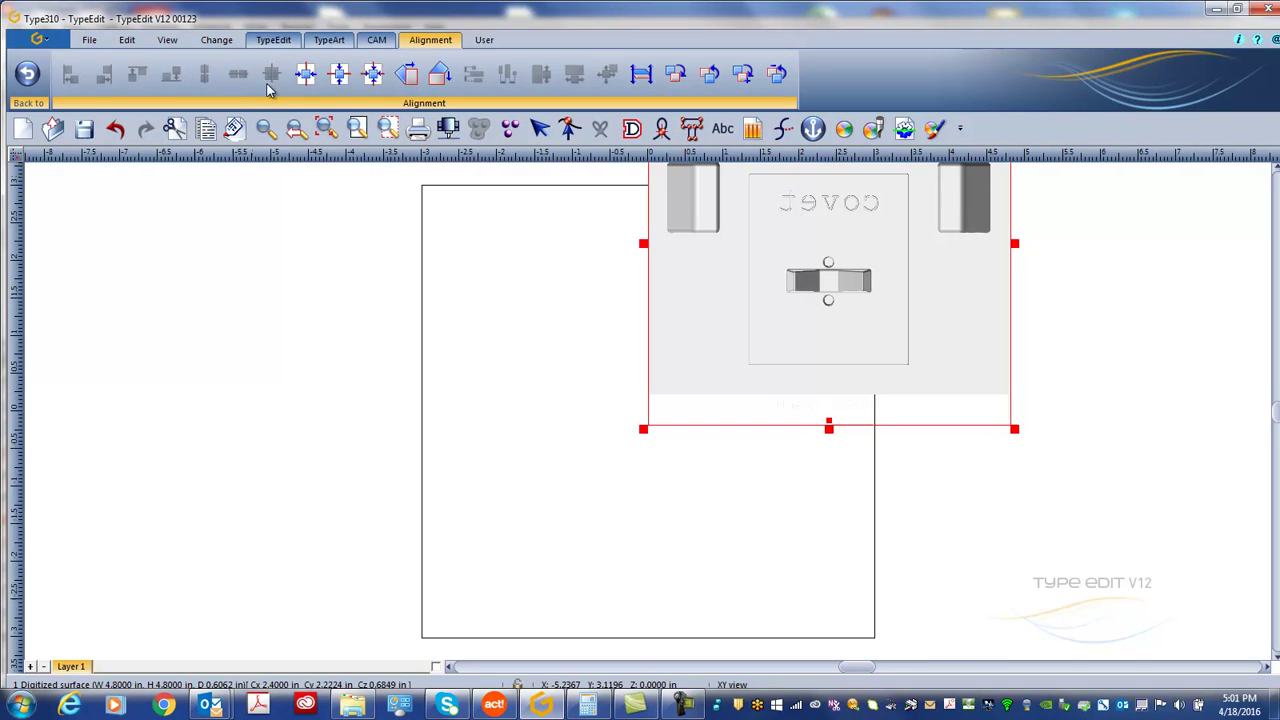
click(370, 80)
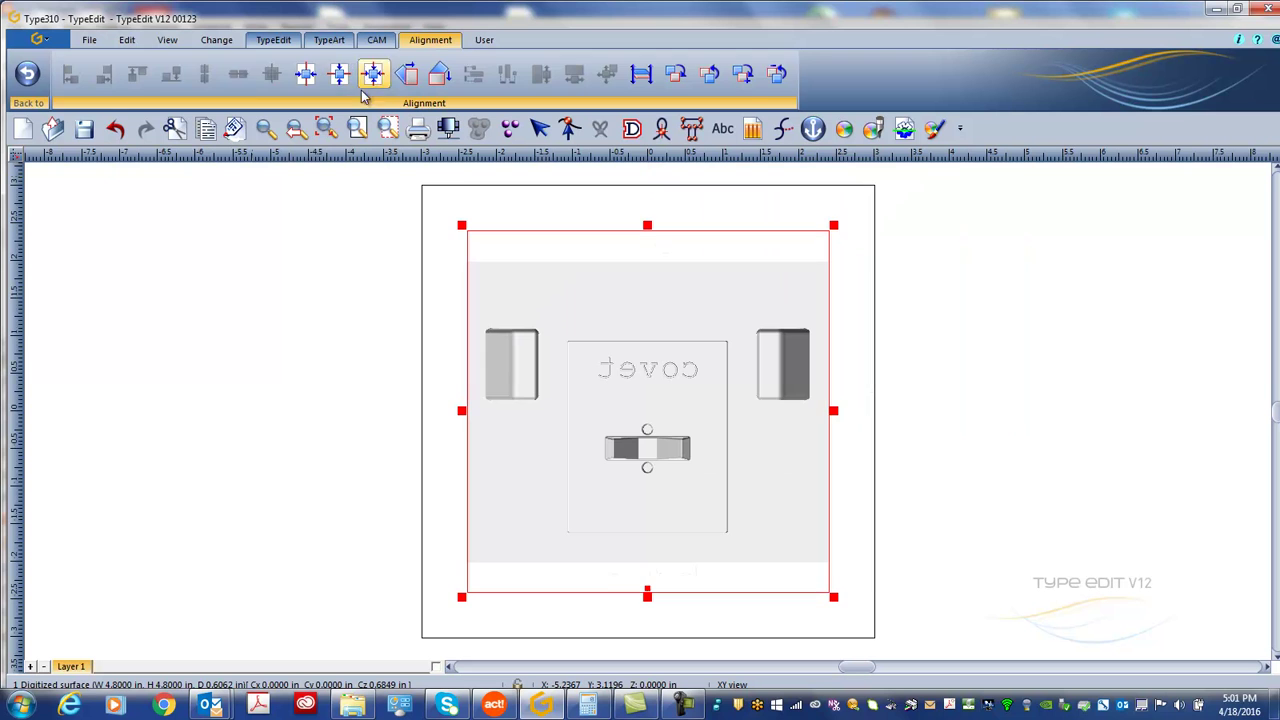
click(266, 128)
drag(444, 260, 868, 604)
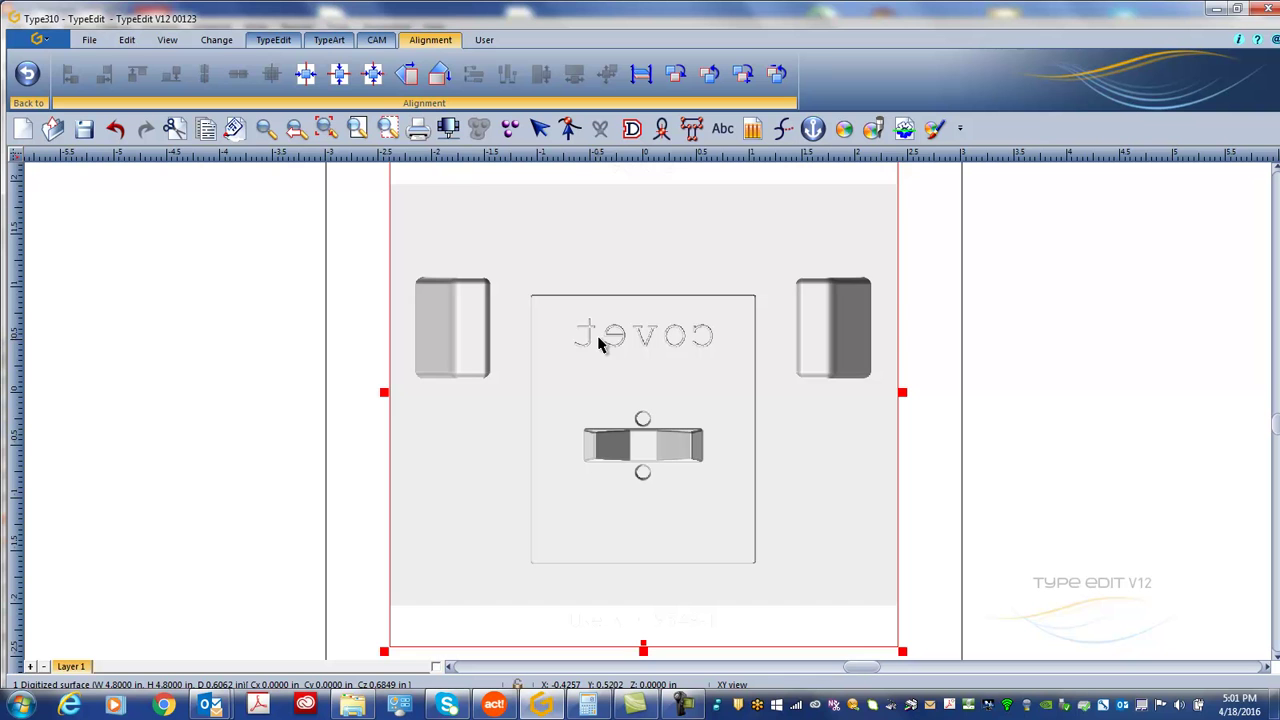
From the YZ side view, position the surface's top at Z 0.0000 in, then return to the XY view
click(167, 42)
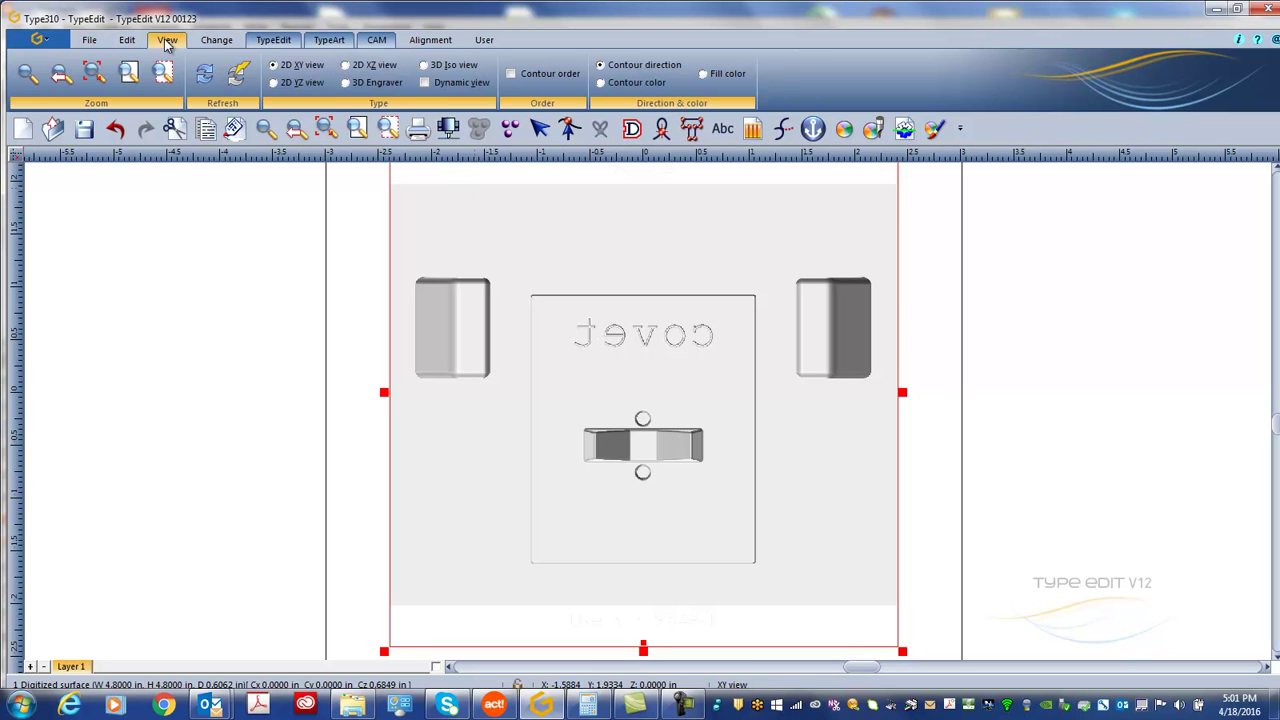
click(274, 83)
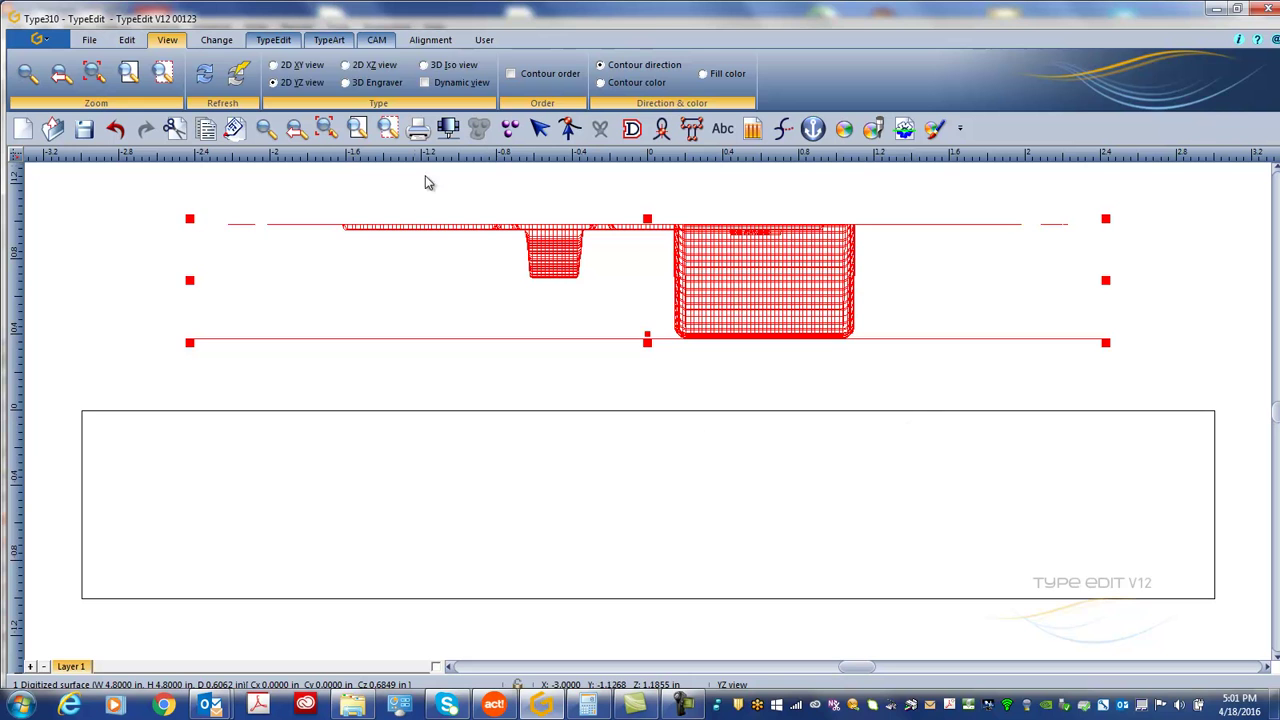
click(270, 40)
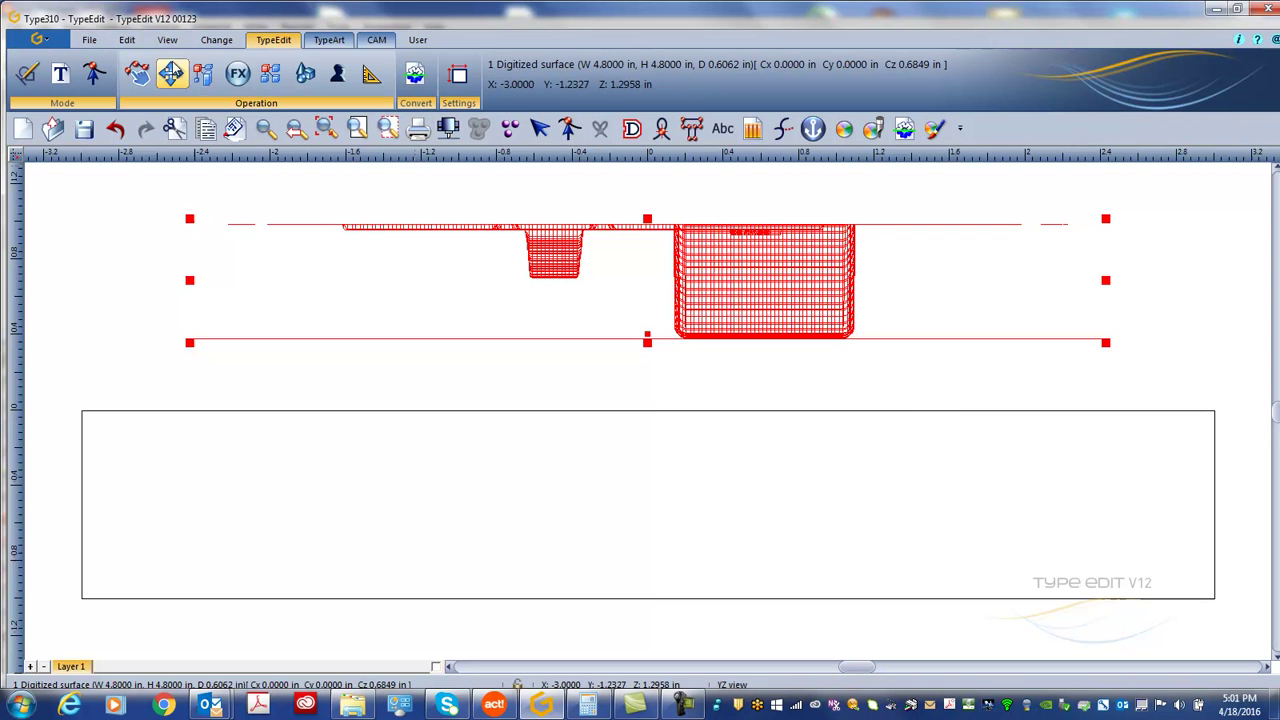
click(171, 73)
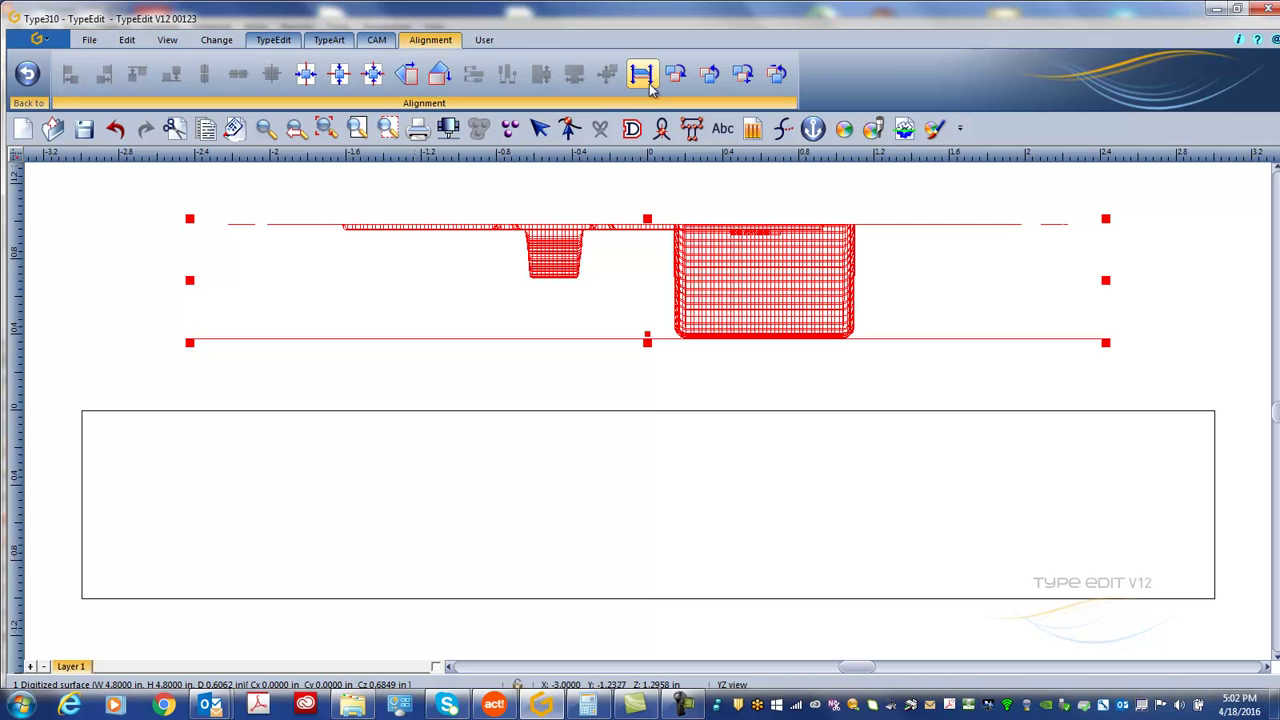
click(642, 74)
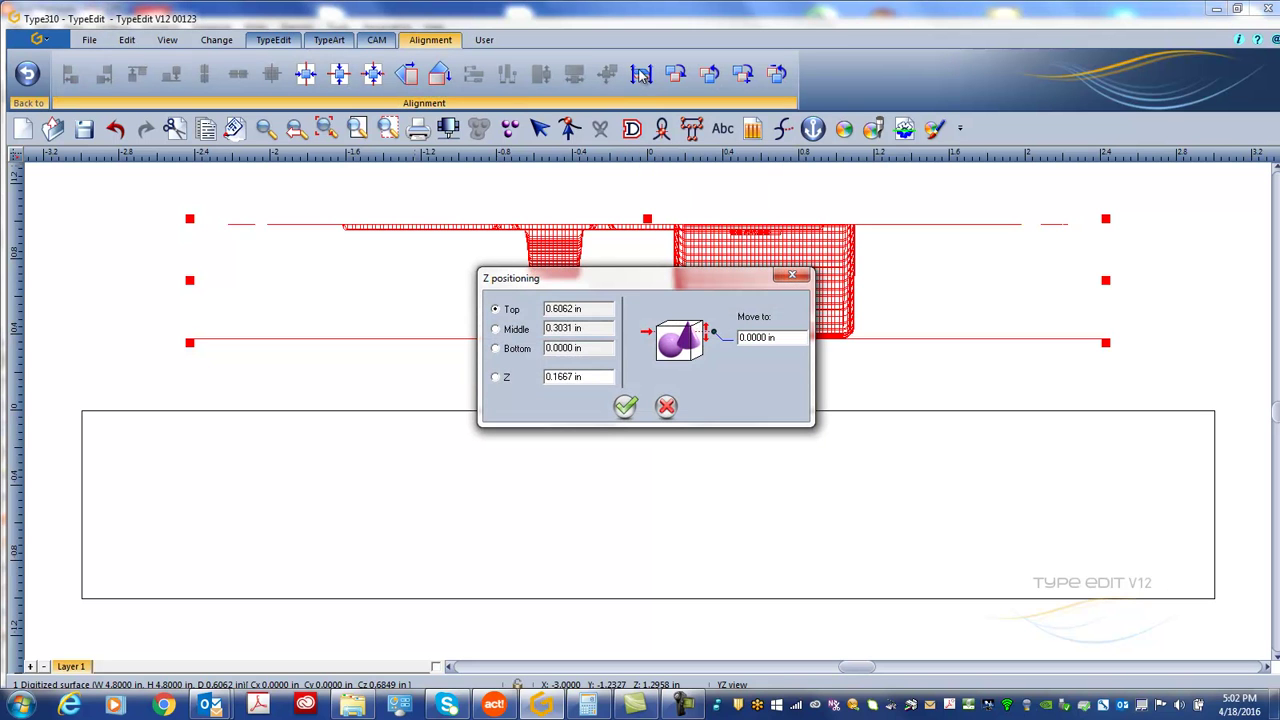
click(499, 311)
click(625, 405)
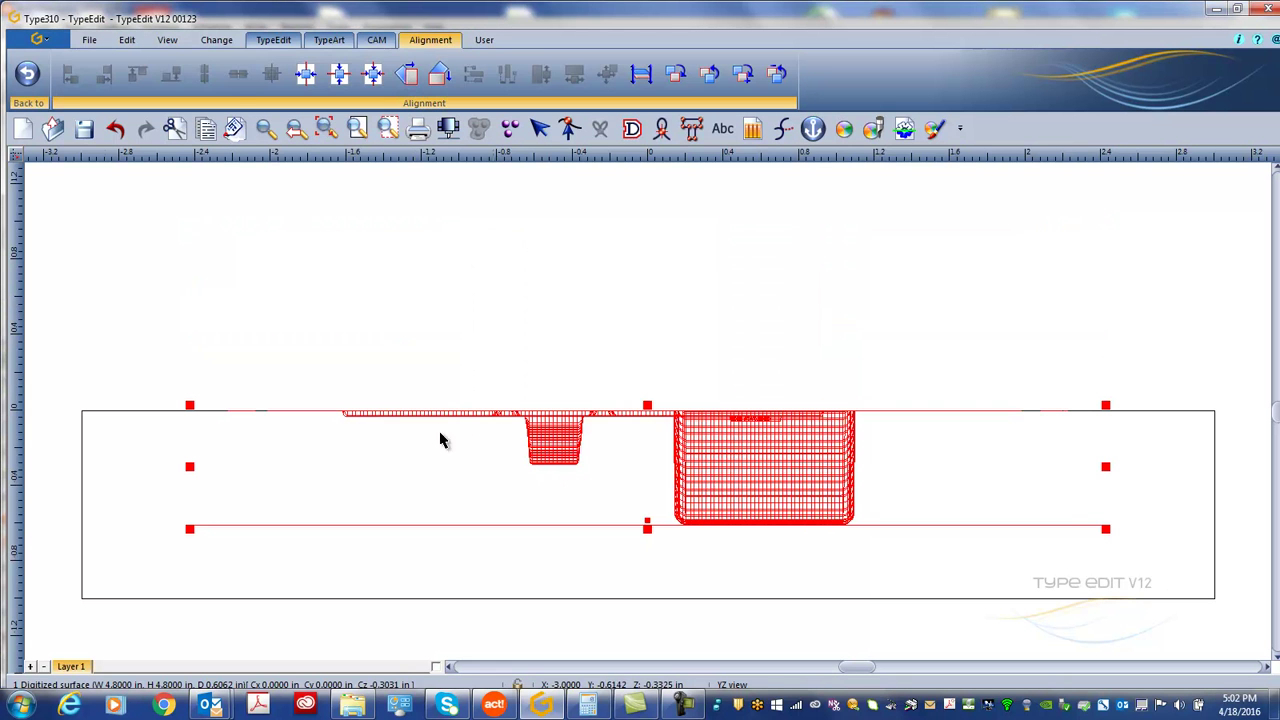
click(263, 42)
click(167, 40)
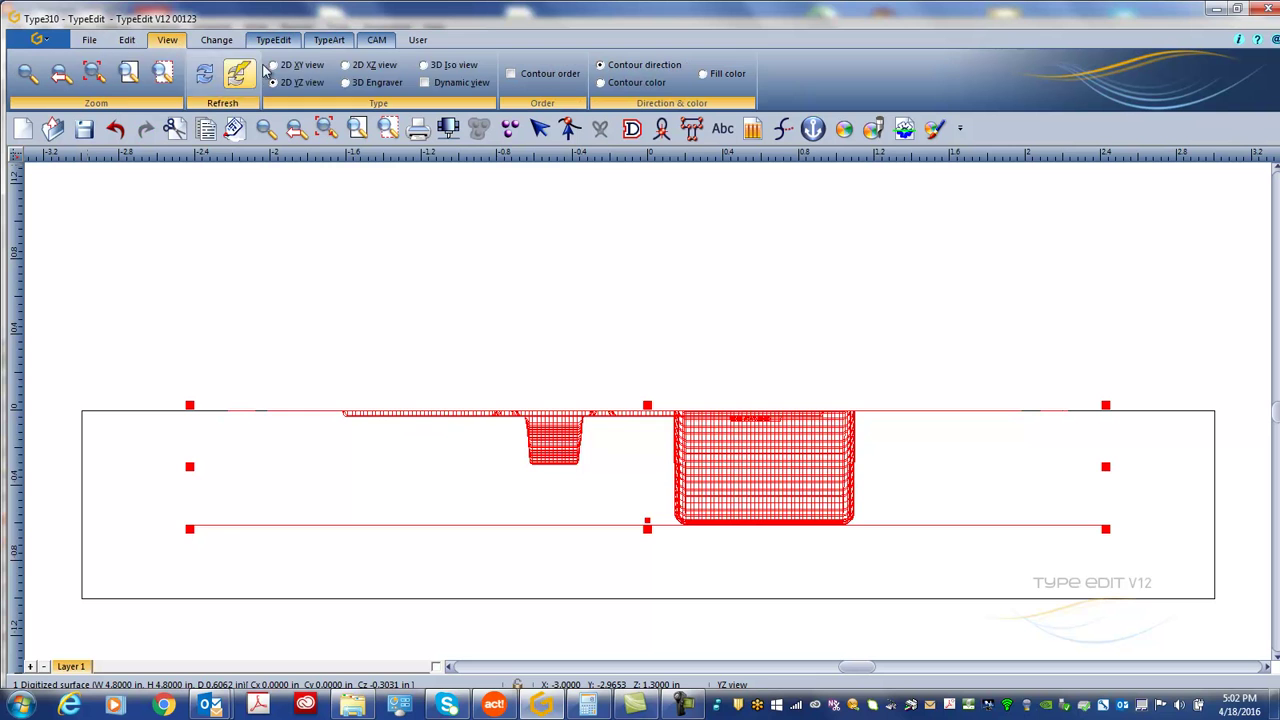
click(280, 66)
Open the surface as a TypeArt relief in the 3D TypeArt Viewer
click(340, 259)
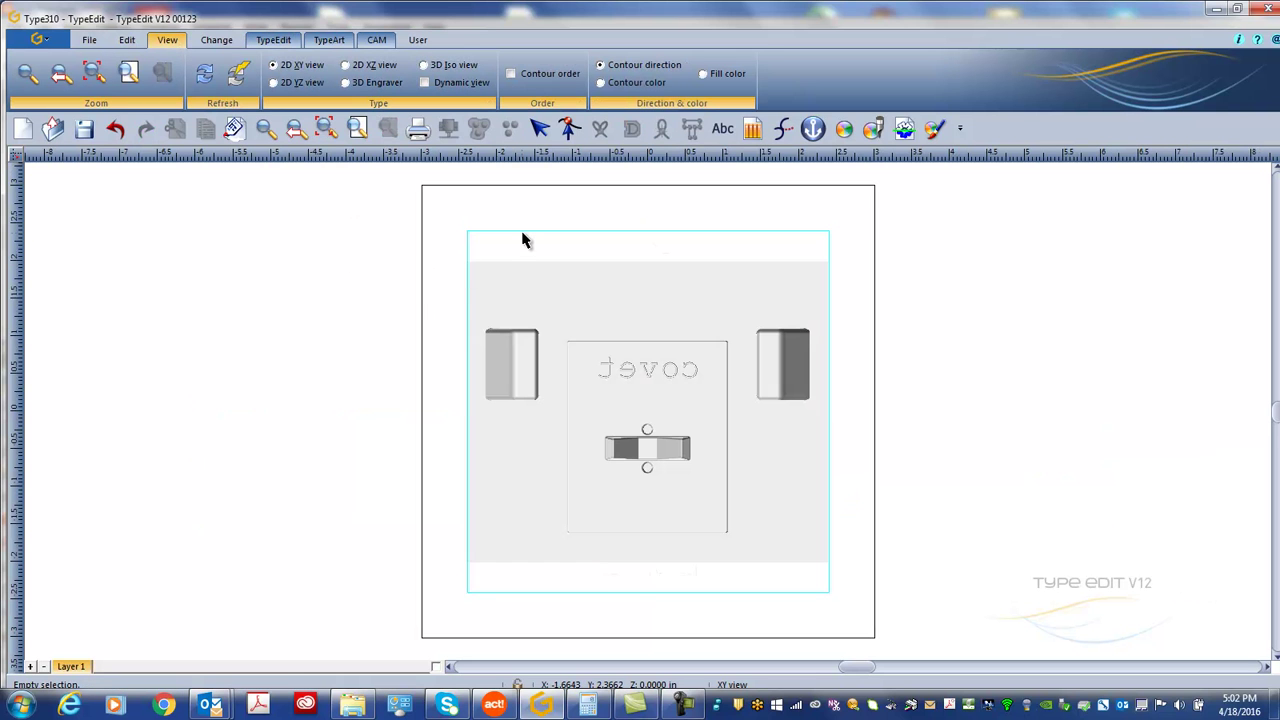
double_click(525, 240)
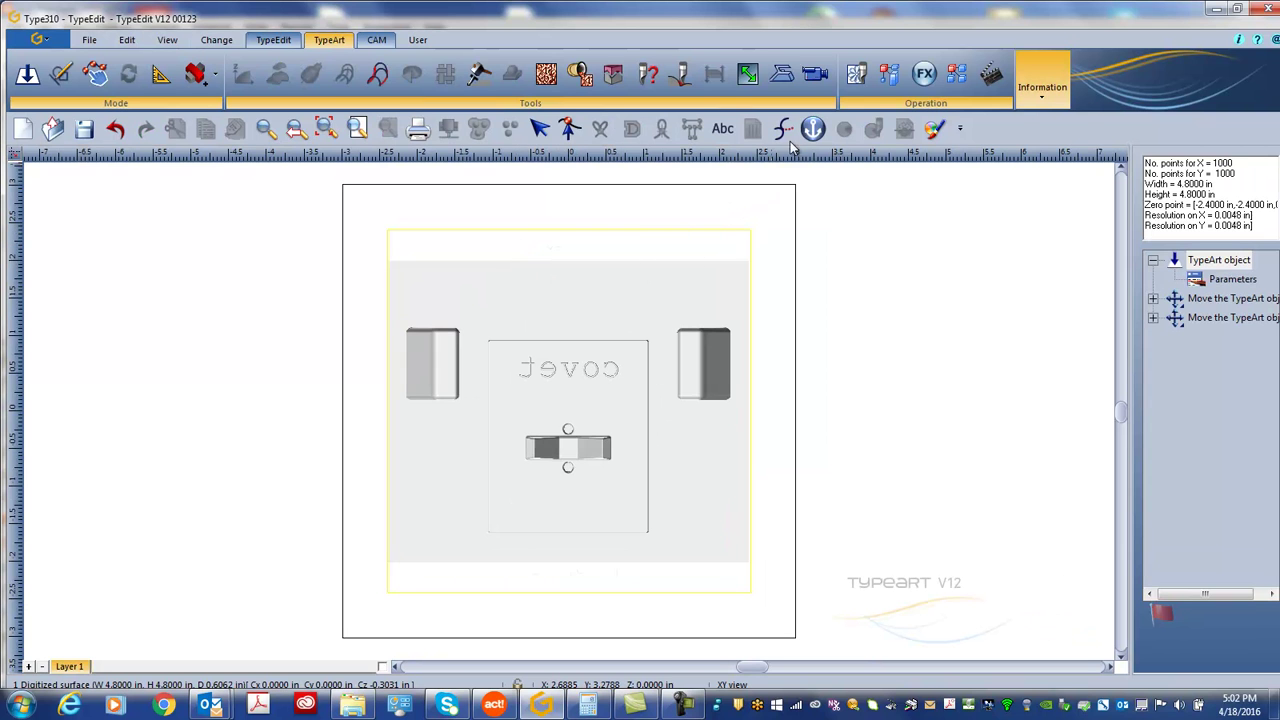
click(816, 76)
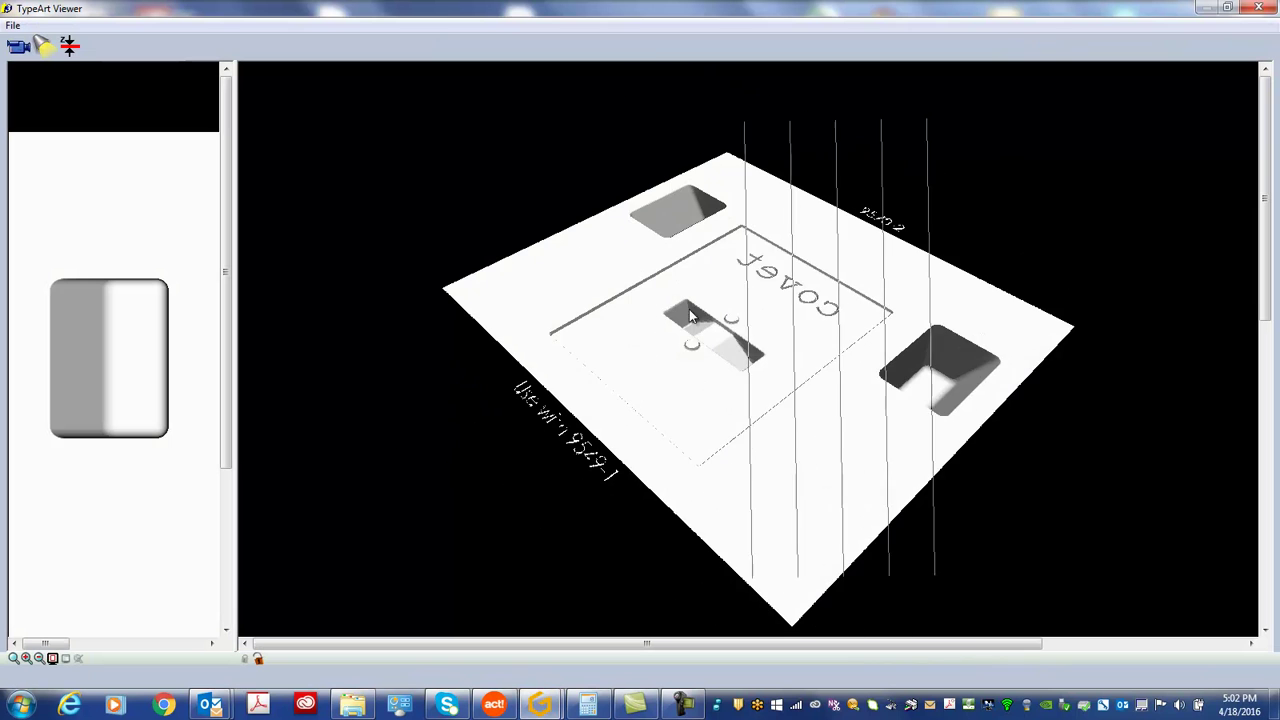
Adjust the light direction, aim the camera at the covet text, resize the preview pane, then close the viewer
click(52, 659)
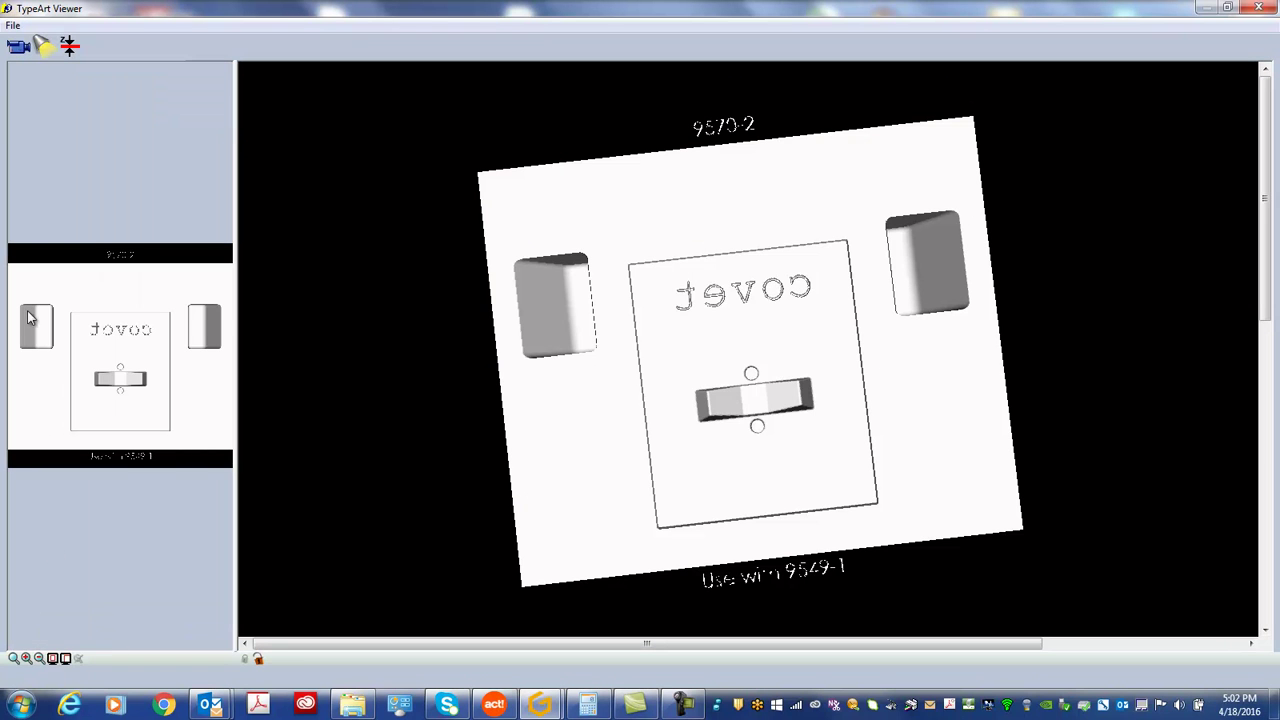
click(45, 45)
drag(126, 365, 80, 394)
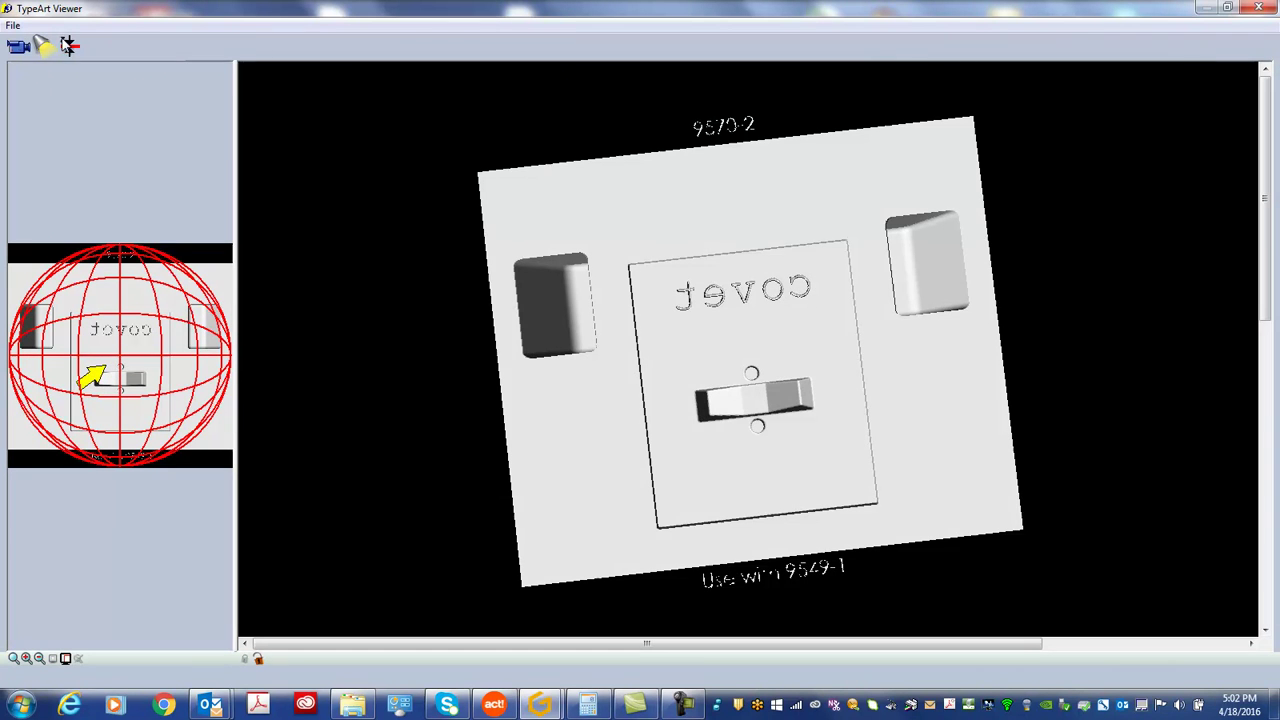
click(20, 48)
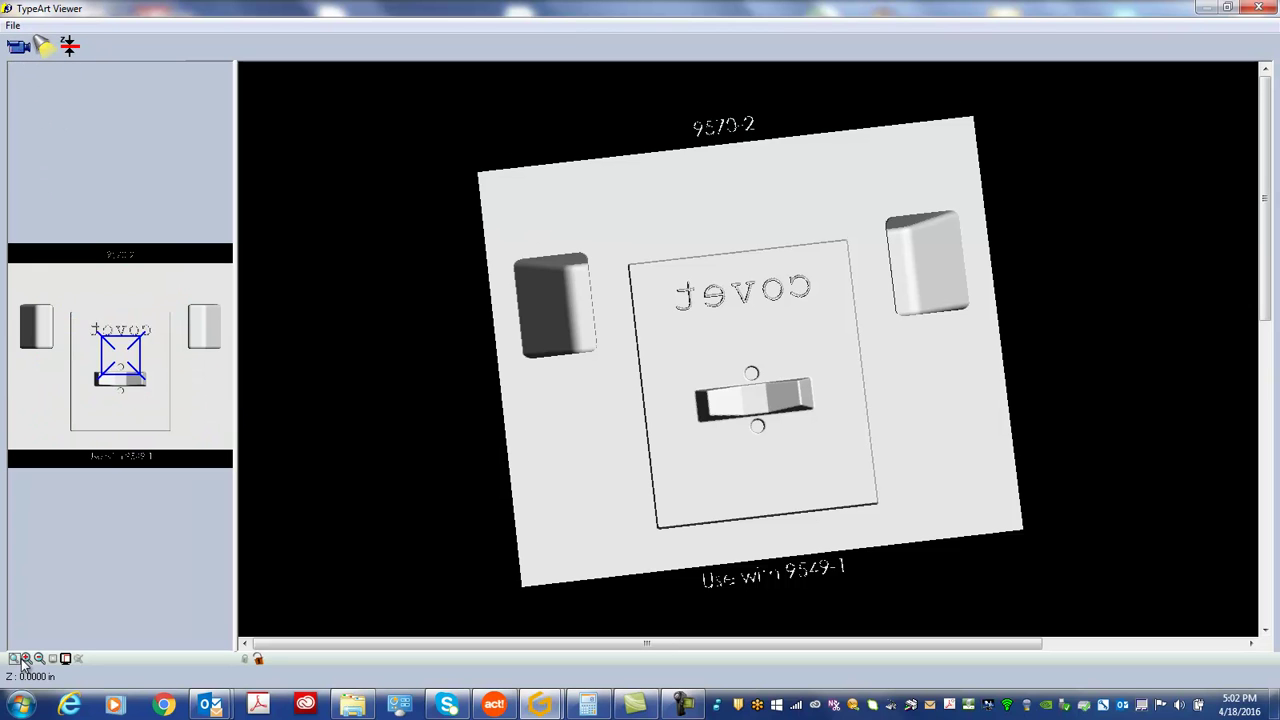
drag(57, 322, 183, 445)
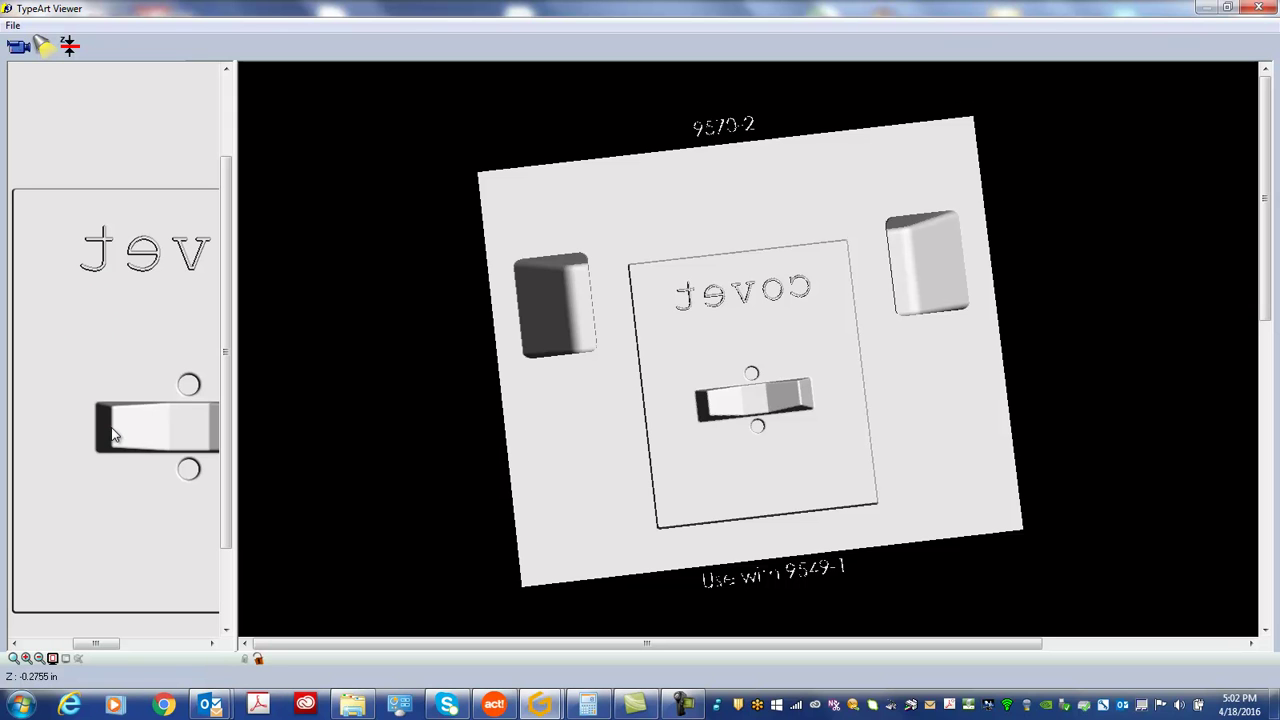
drag(231, 348, 484, 358)
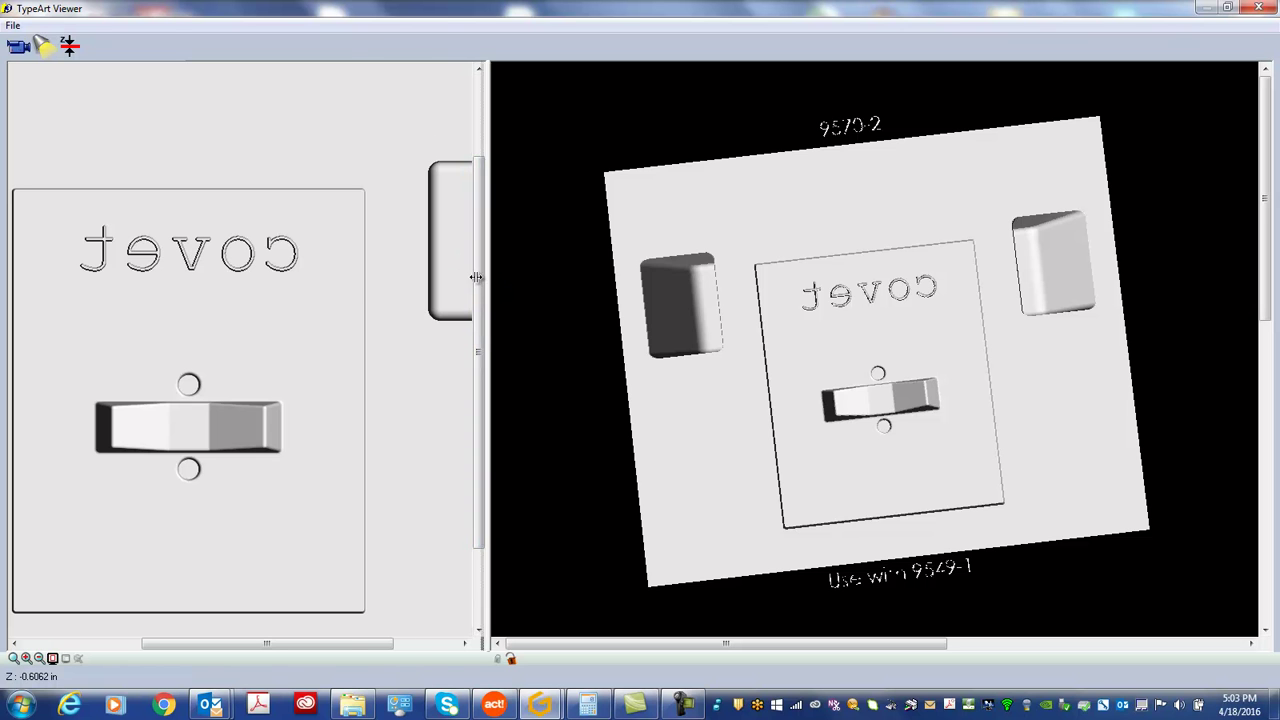
drag(476, 277, 360, 281)
click(1258, 8)
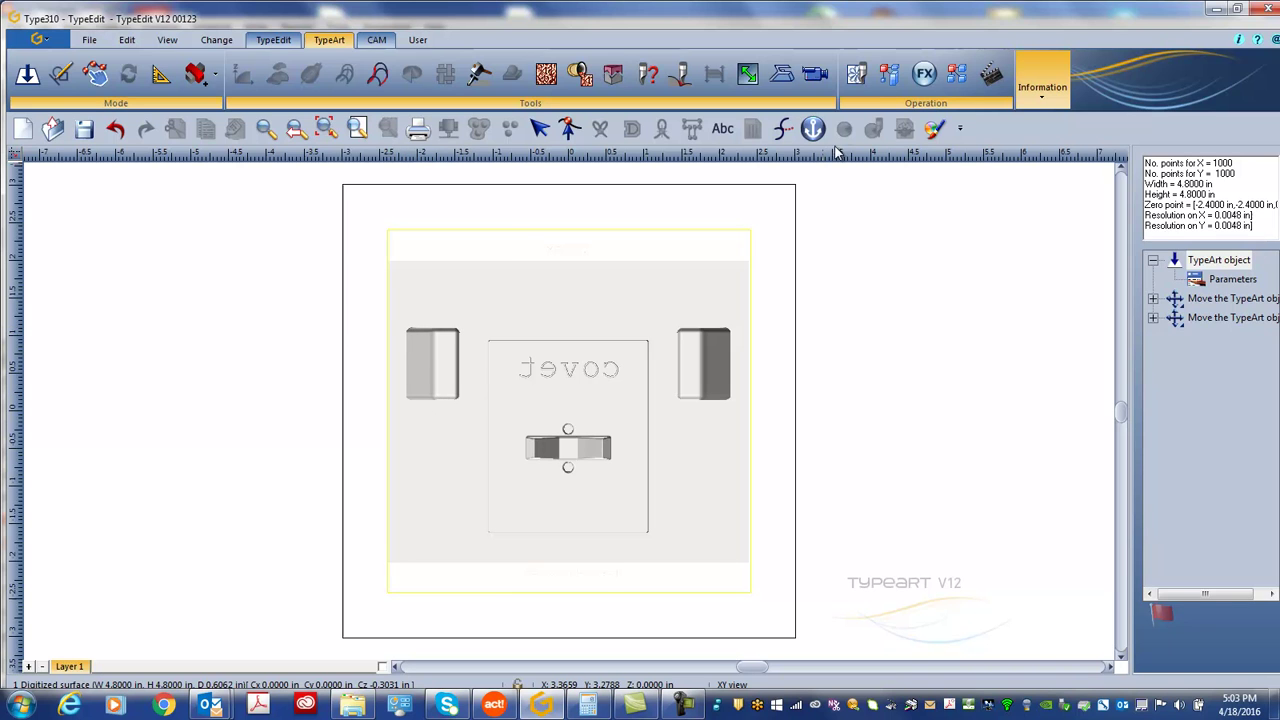
Configure two top-to-bottom slices at 0.0000 in and 0.0310 in in the Slices effect
click(925, 73)
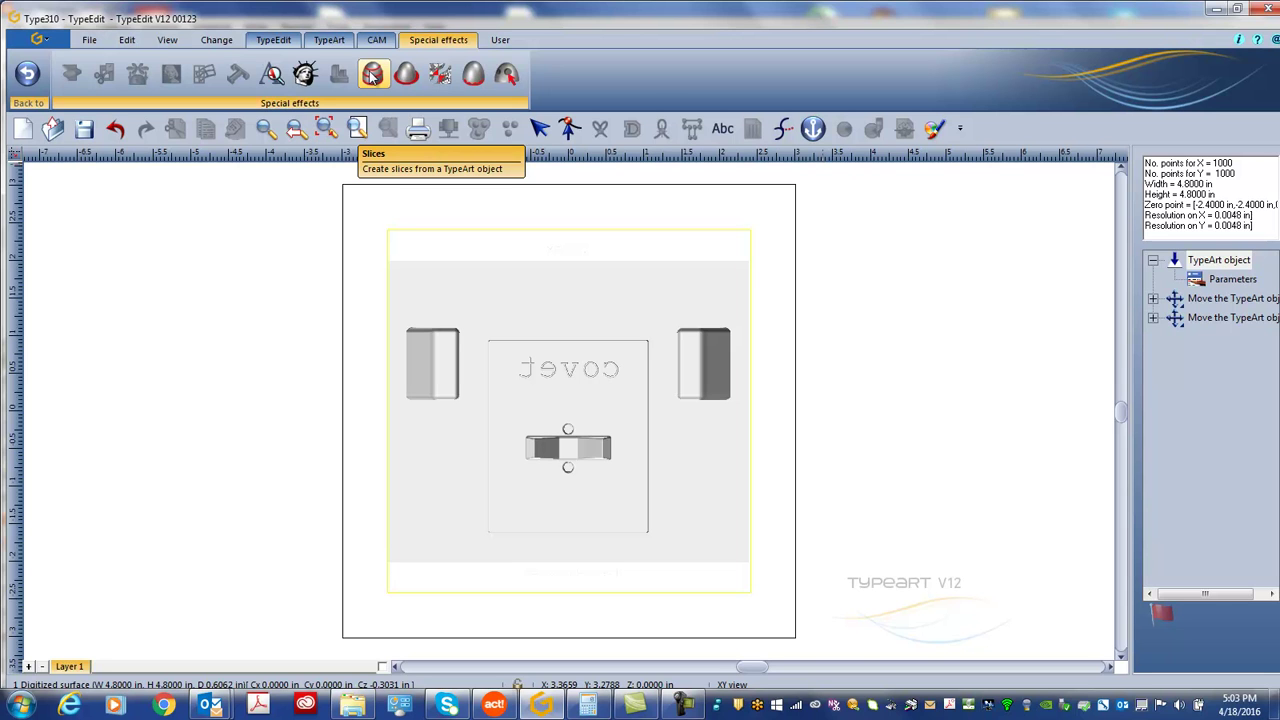
click(371, 77)
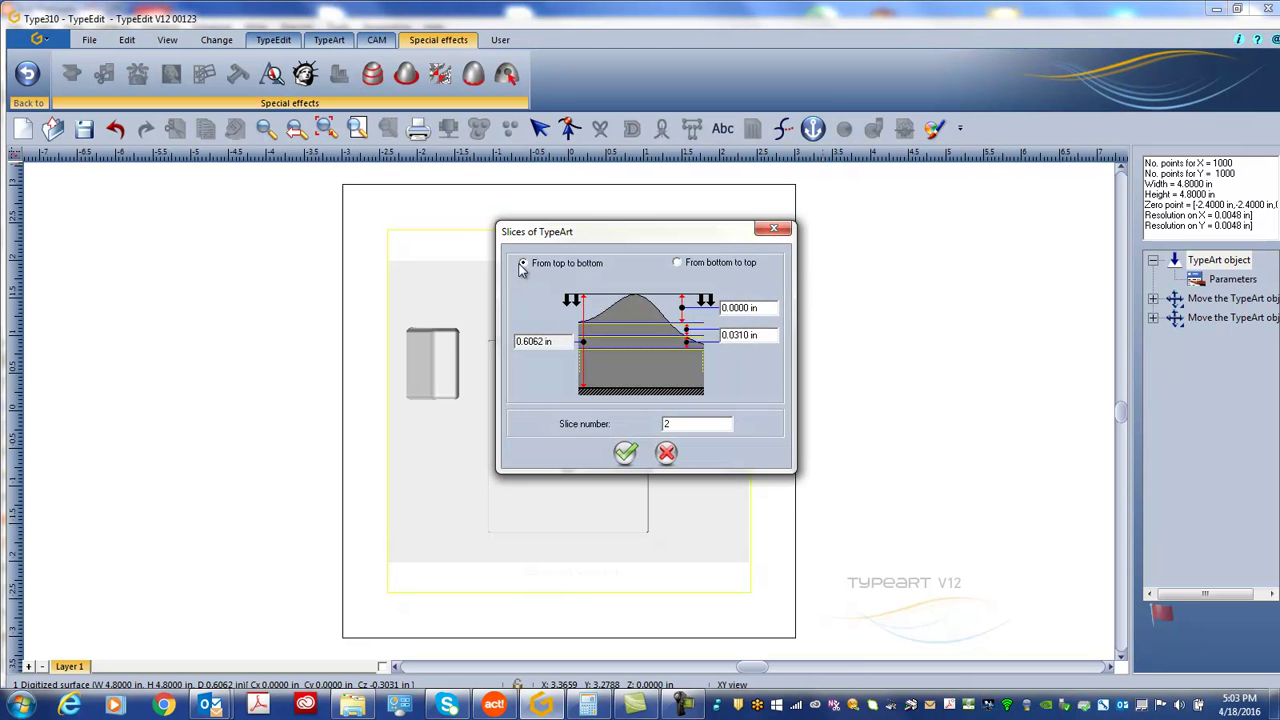
click(776, 308)
drag(670, 233, 925, 245)
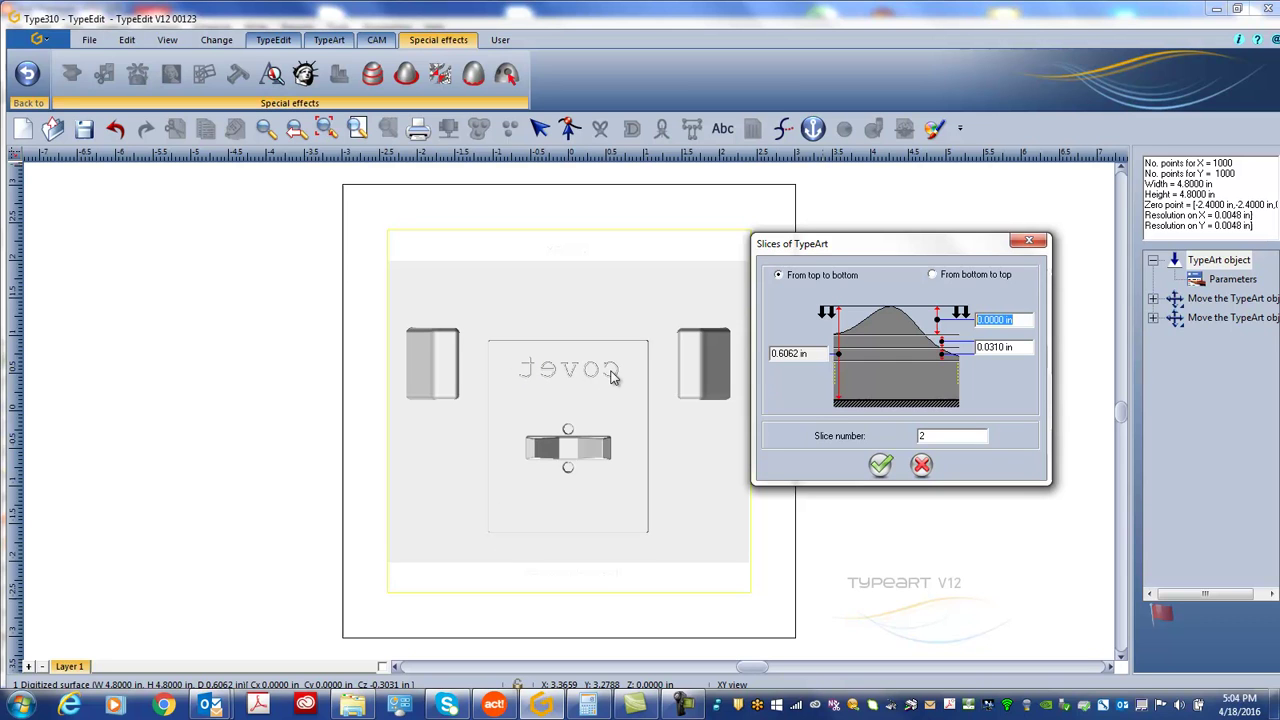
click(993, 347)
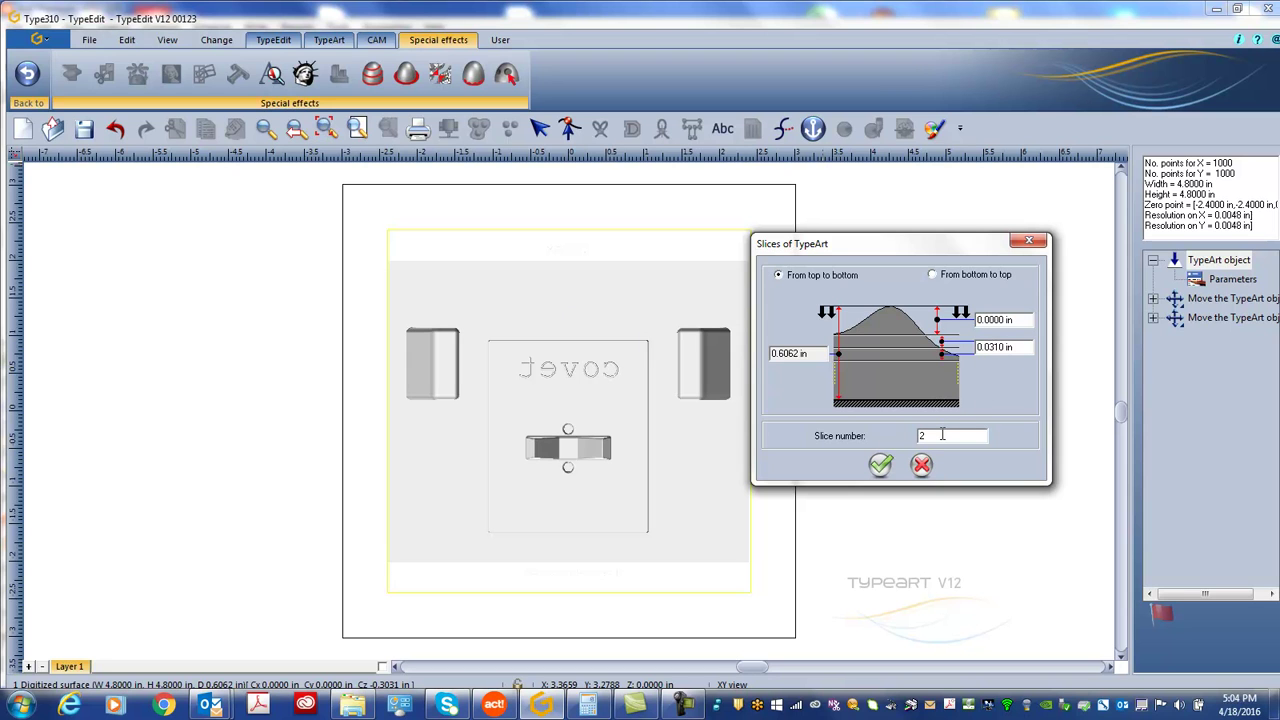
Create the slice contours, check them, and select the 4.7904 × 4.4444 in composite in TypeEdit
click(879, 466)
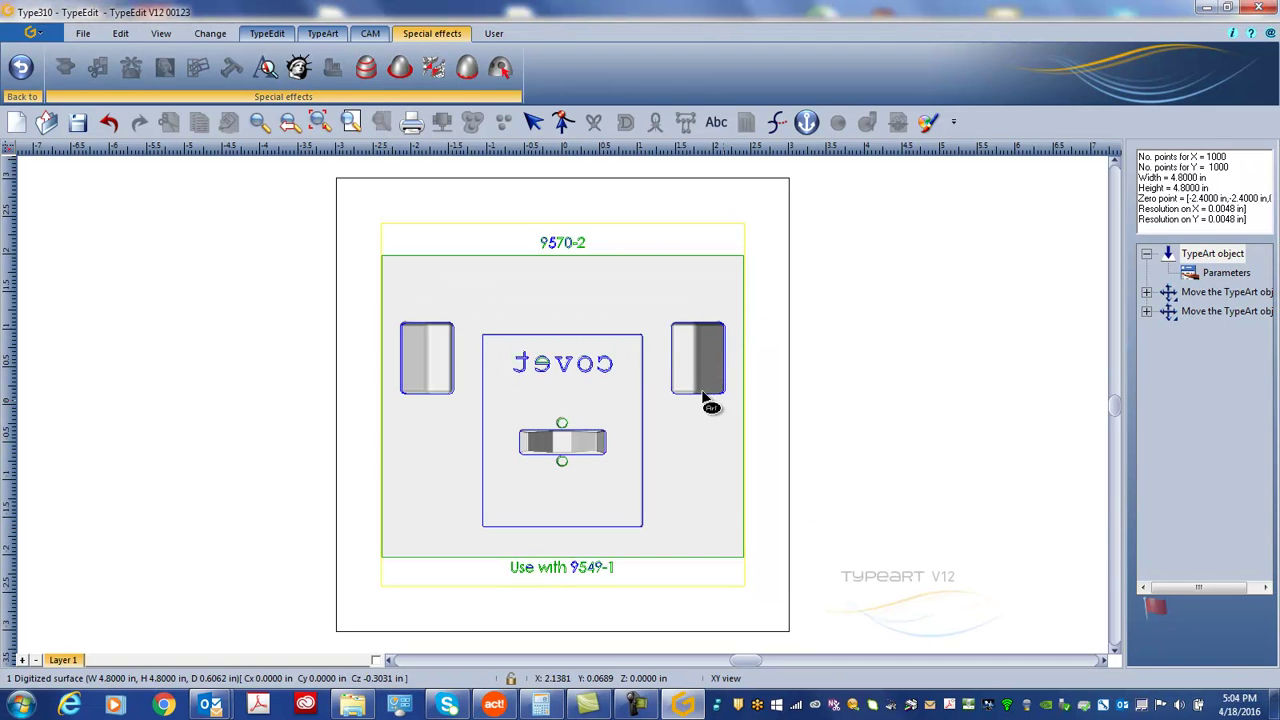
click(537, 367)
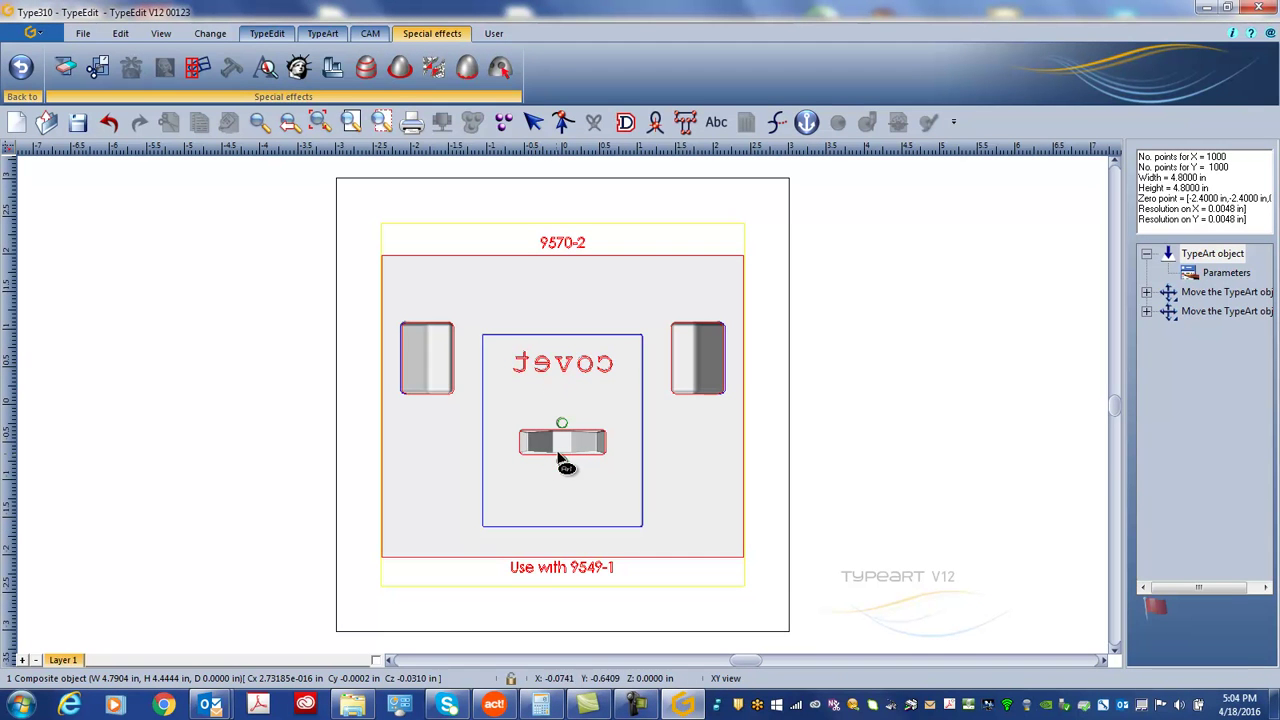
click(561, 428)
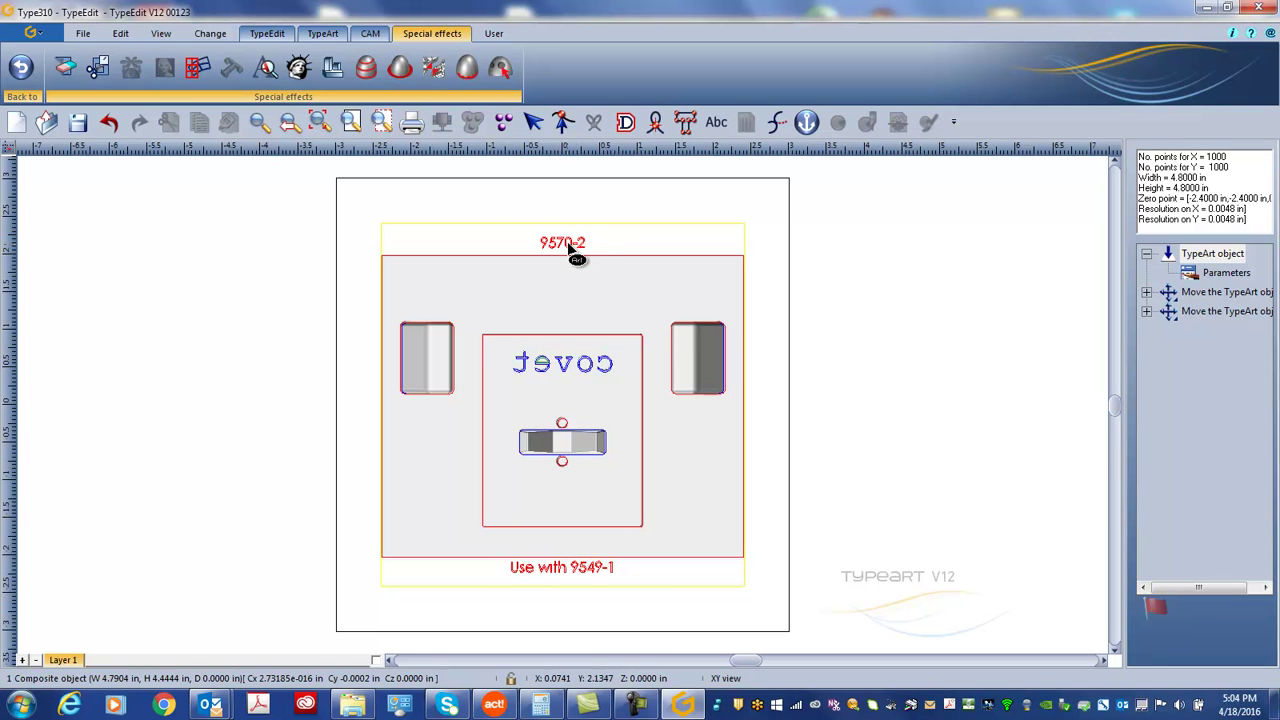
click(268, 35)
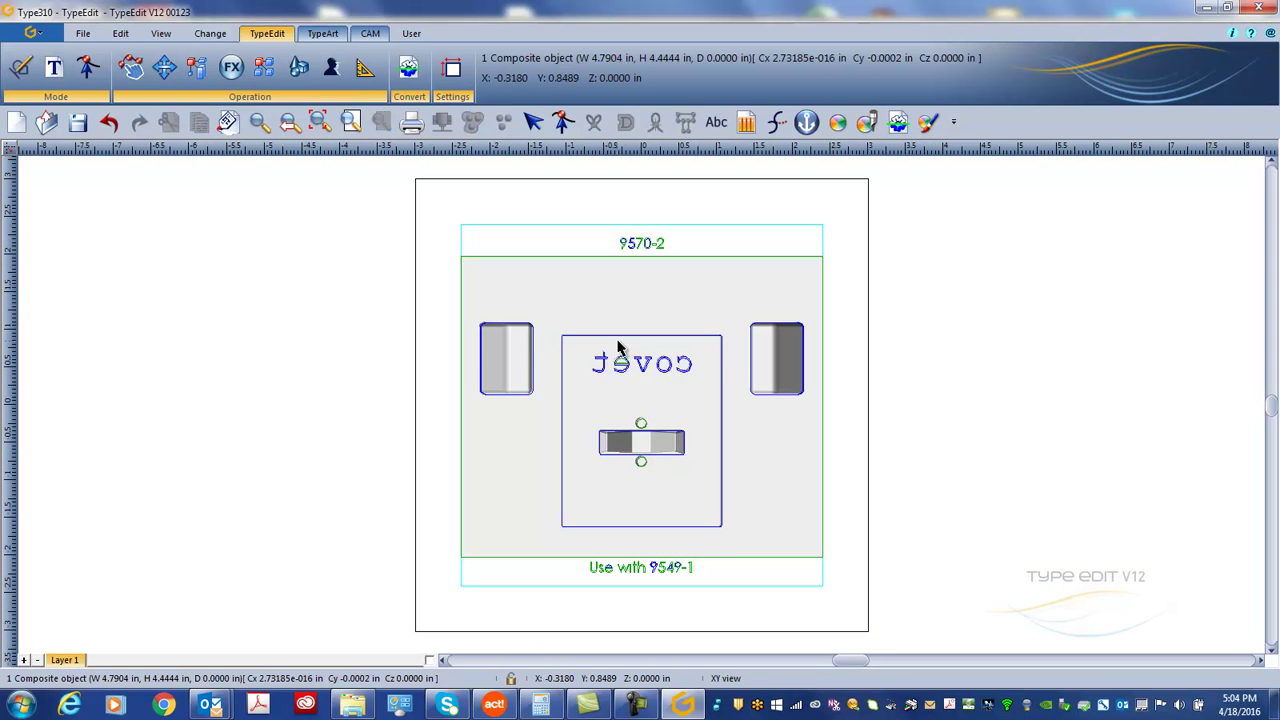
click(616, 341)
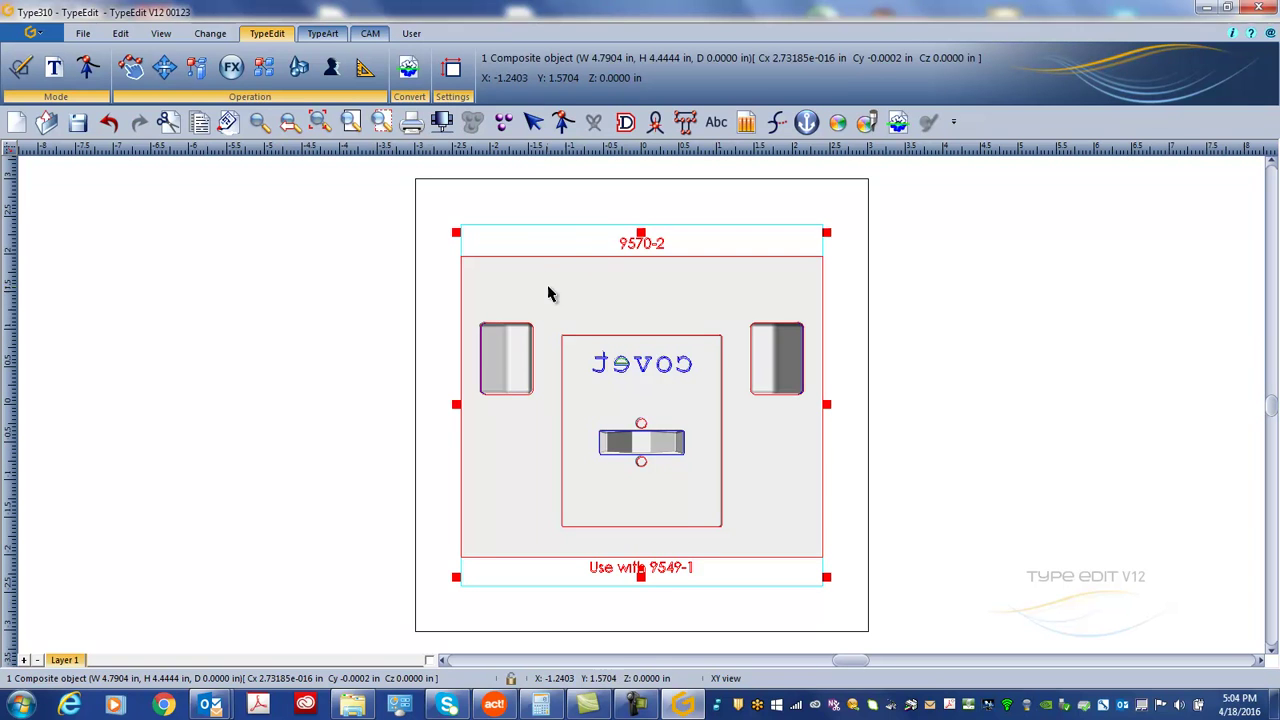
Paste the plate drawing onto a new Layer 2 and uncombine it into separate curves
click(310, 517)
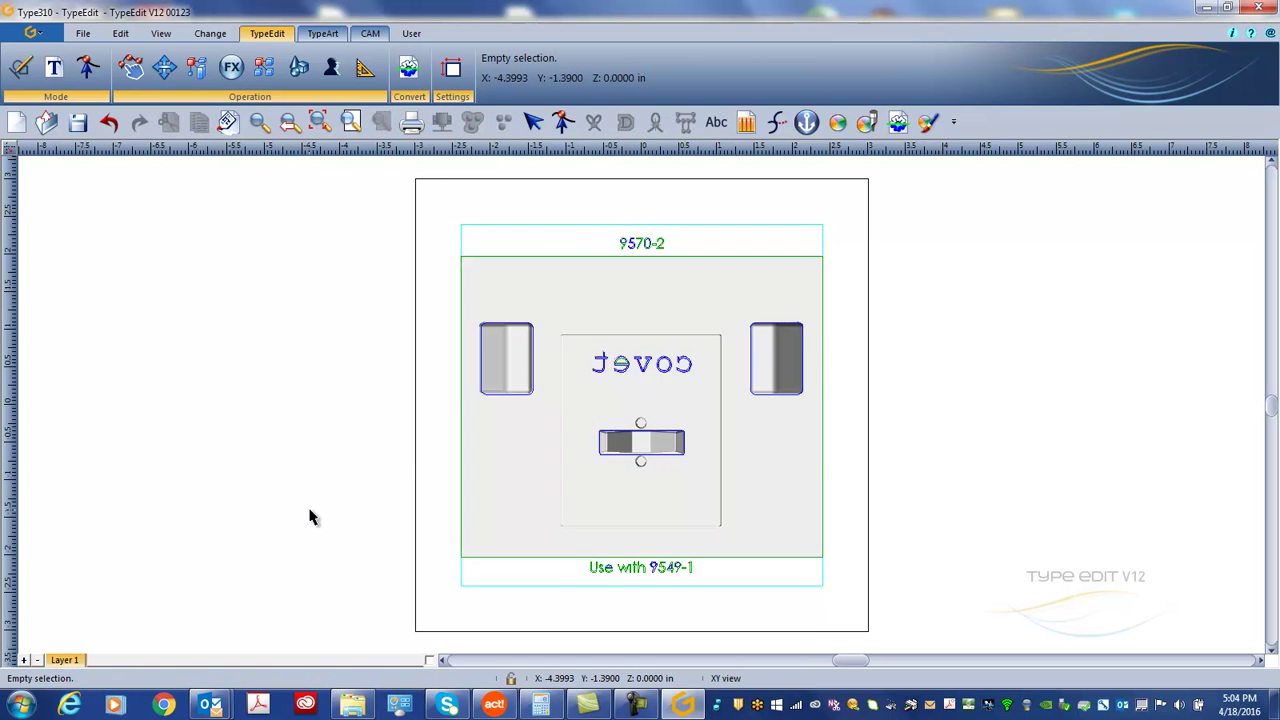
click(24, 660)
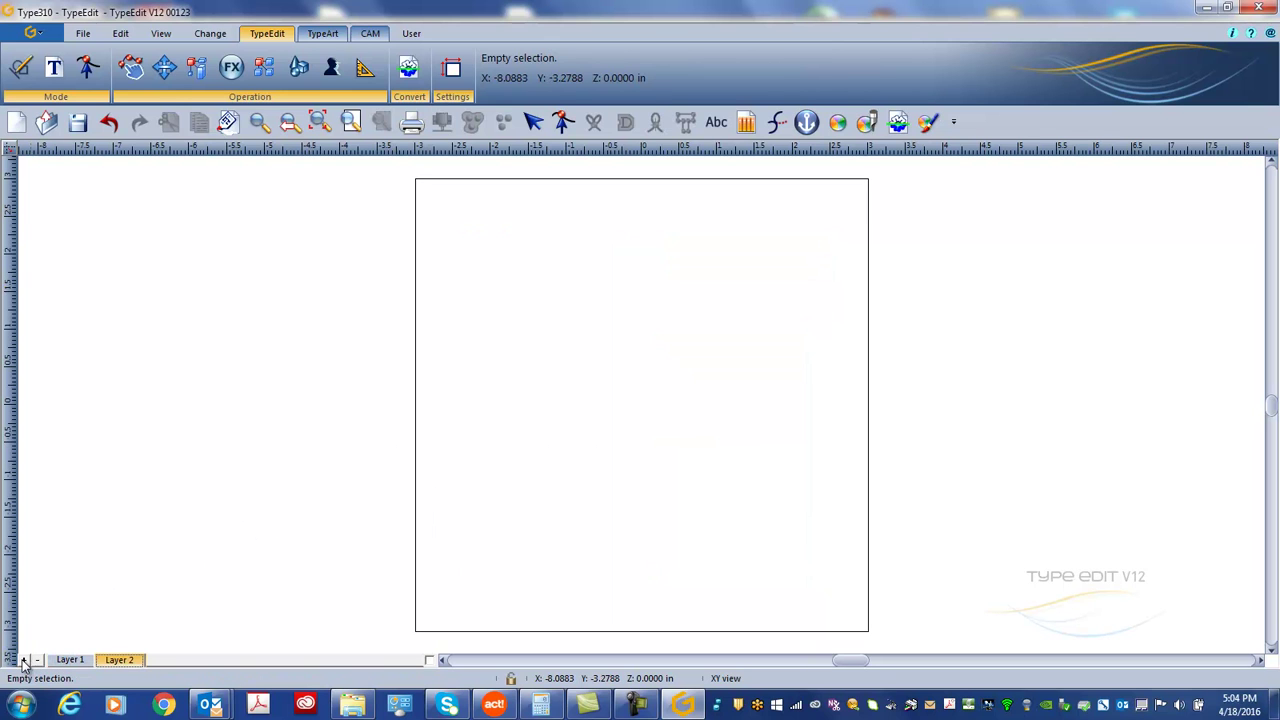
key(ctrl+v)
click(626, 323)
click(629, 337)
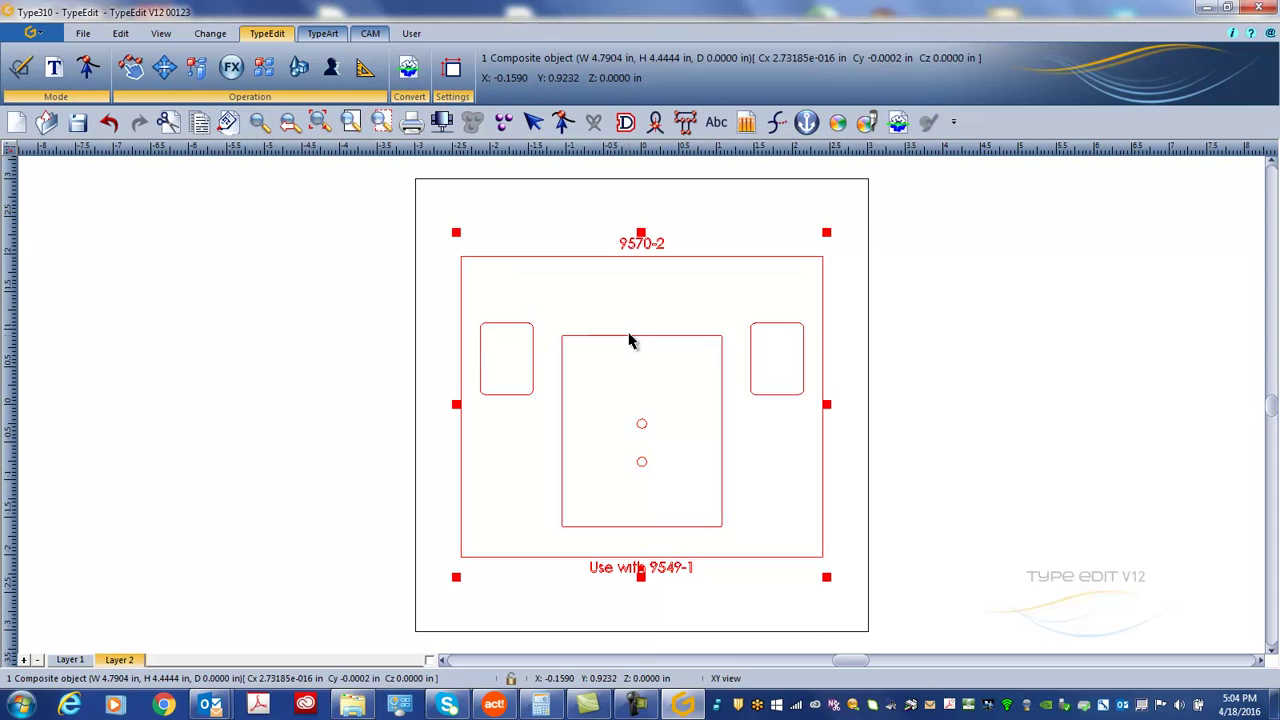
click(504, 124)
Delete the '9570-2' and 'Use with 9549-1' text labels
drag(560, 212, 684, 282)
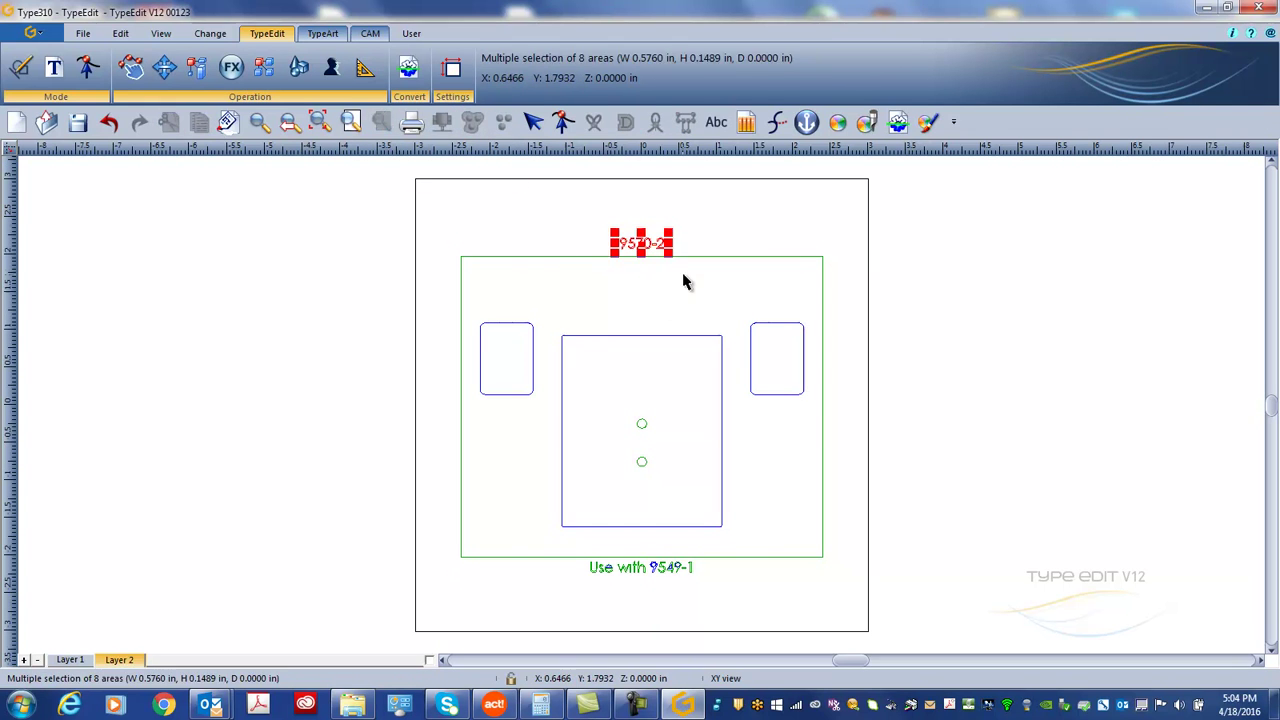
key(Delete)
drag(554, 597, 751, 549)
key(Delete)
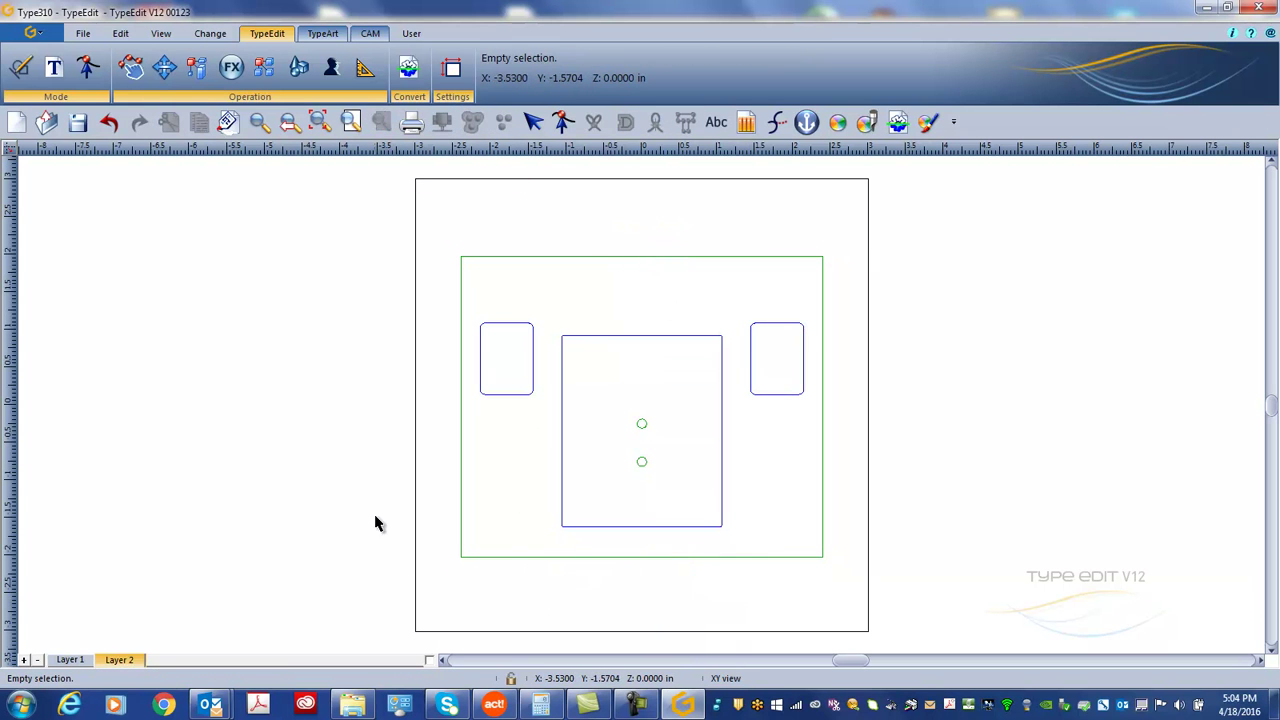
Combine the centre rectangle and the two small circles into one curve
click(595, 336)
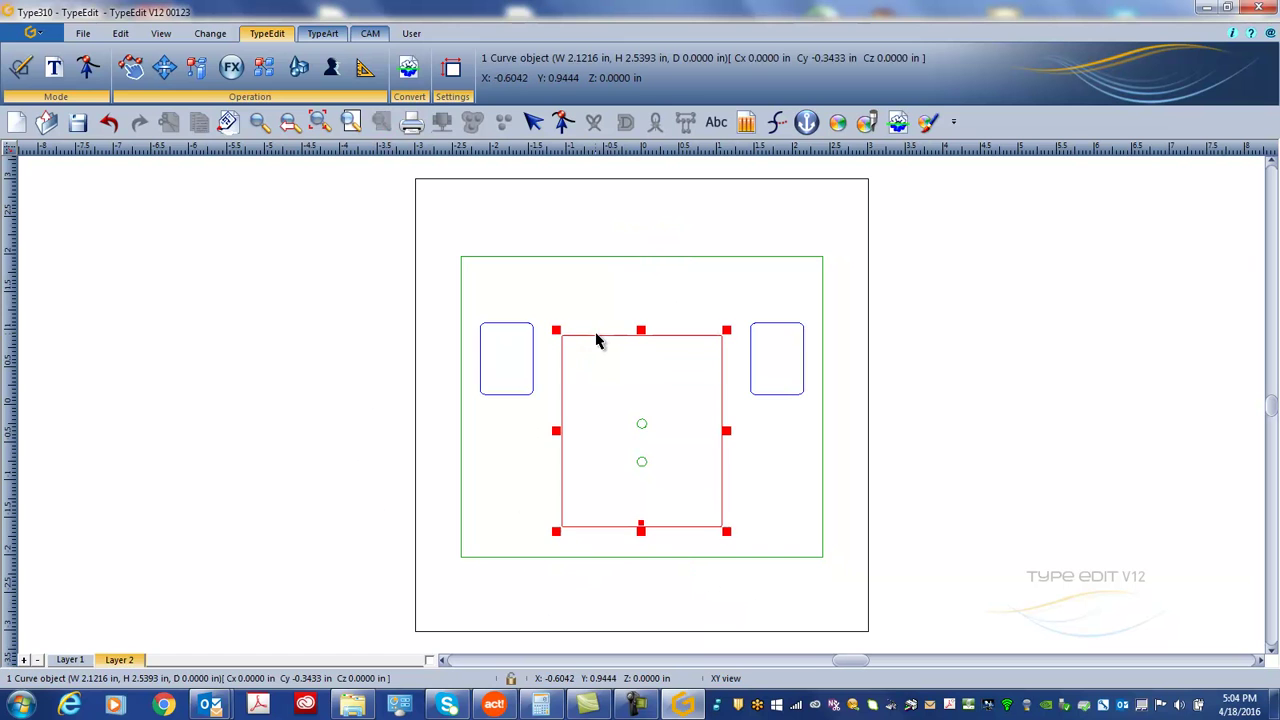
shift+click(640, 424)
shift+click(641, 462)
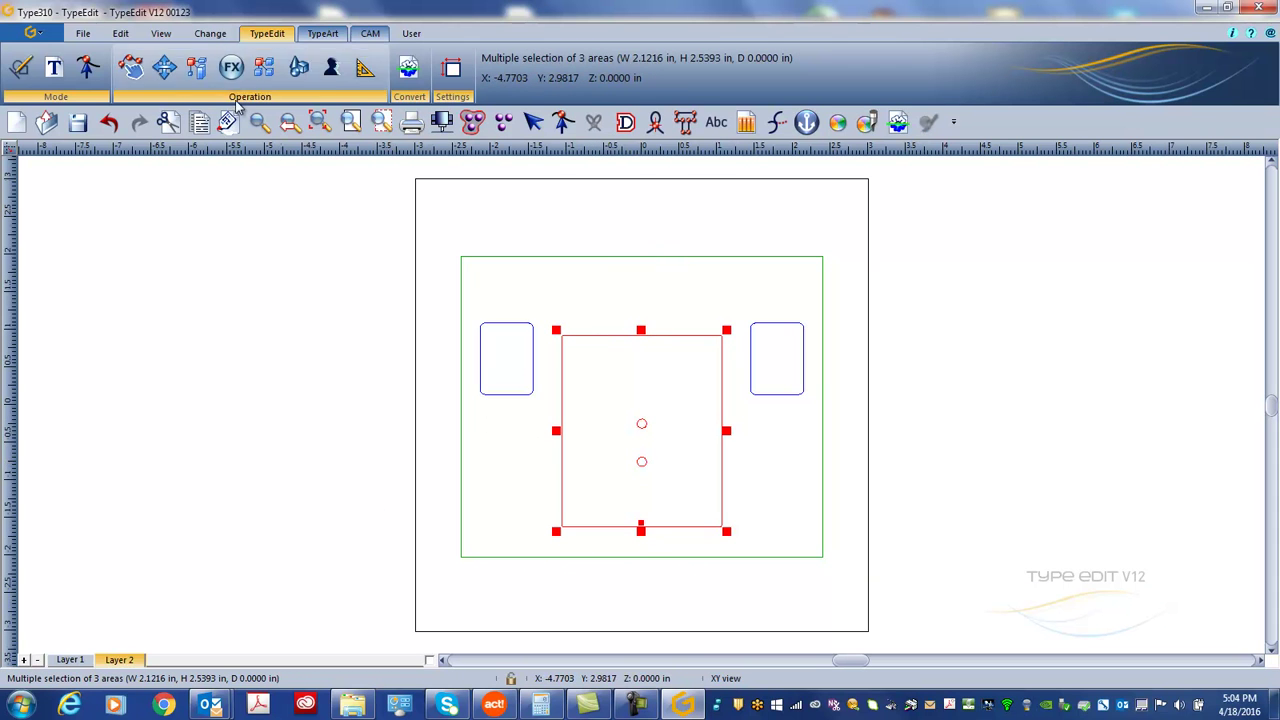
click(472, 121)
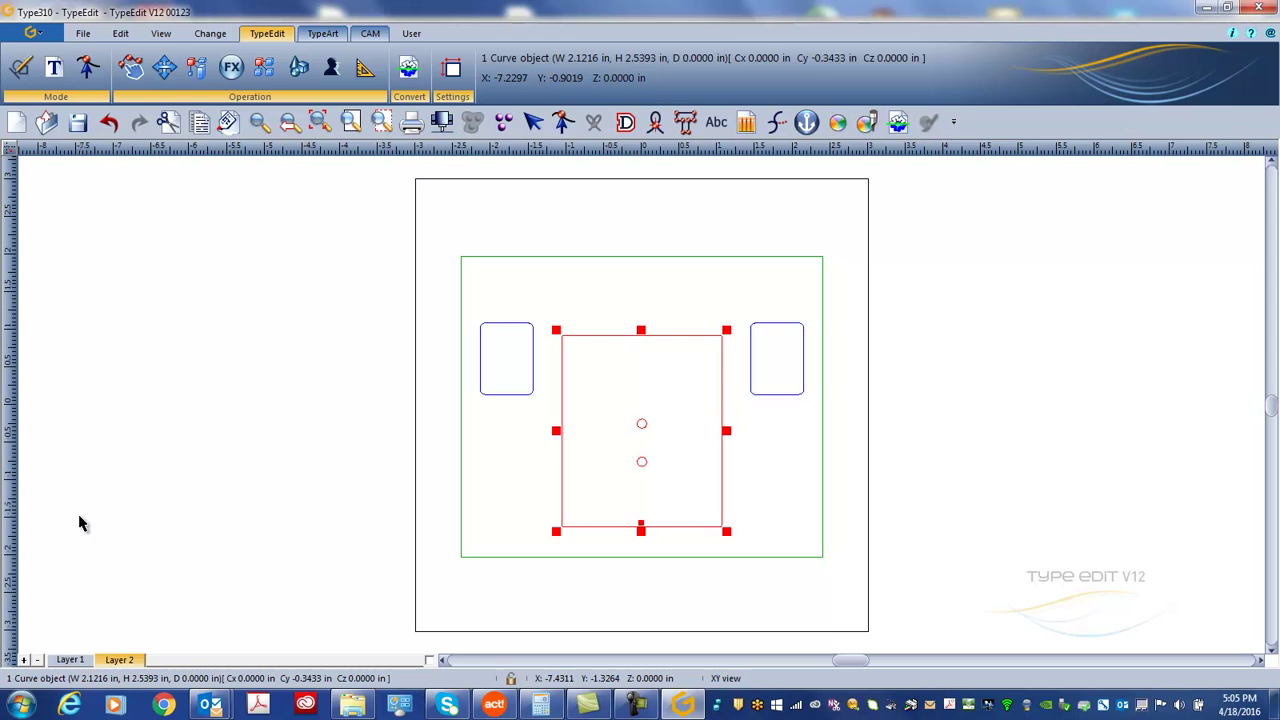
click(78, 661)
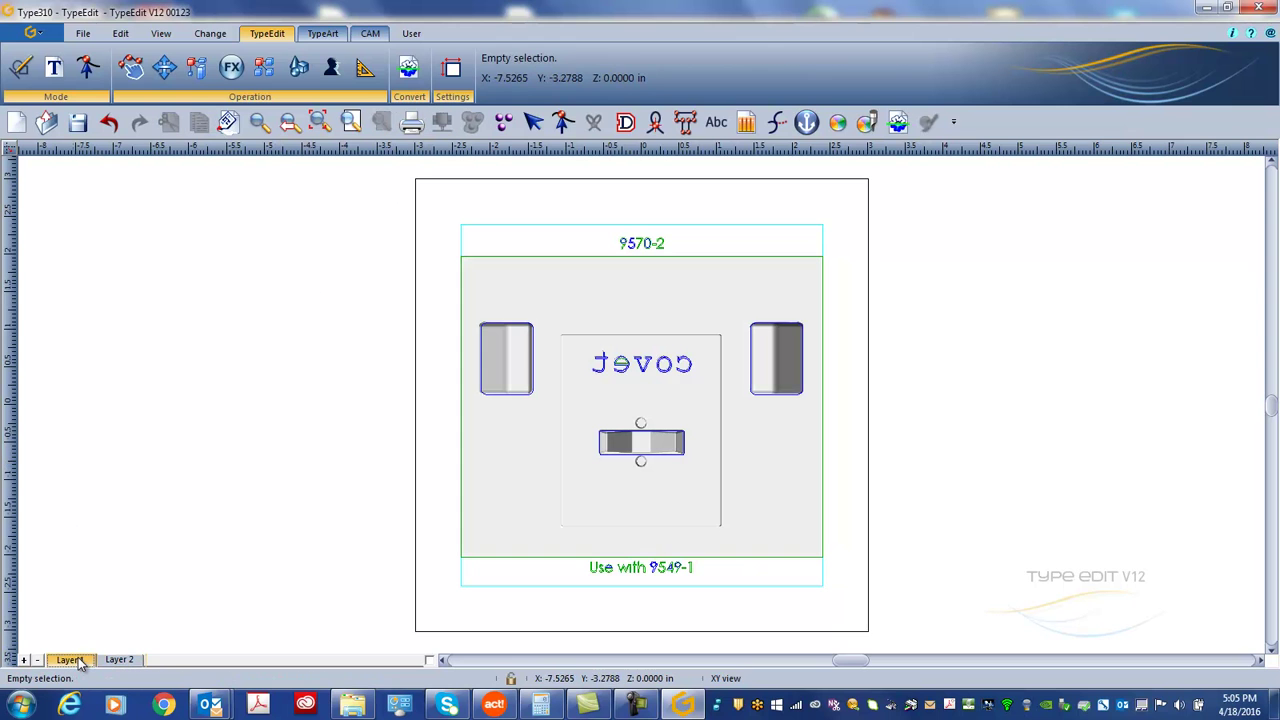
click(626, 370)
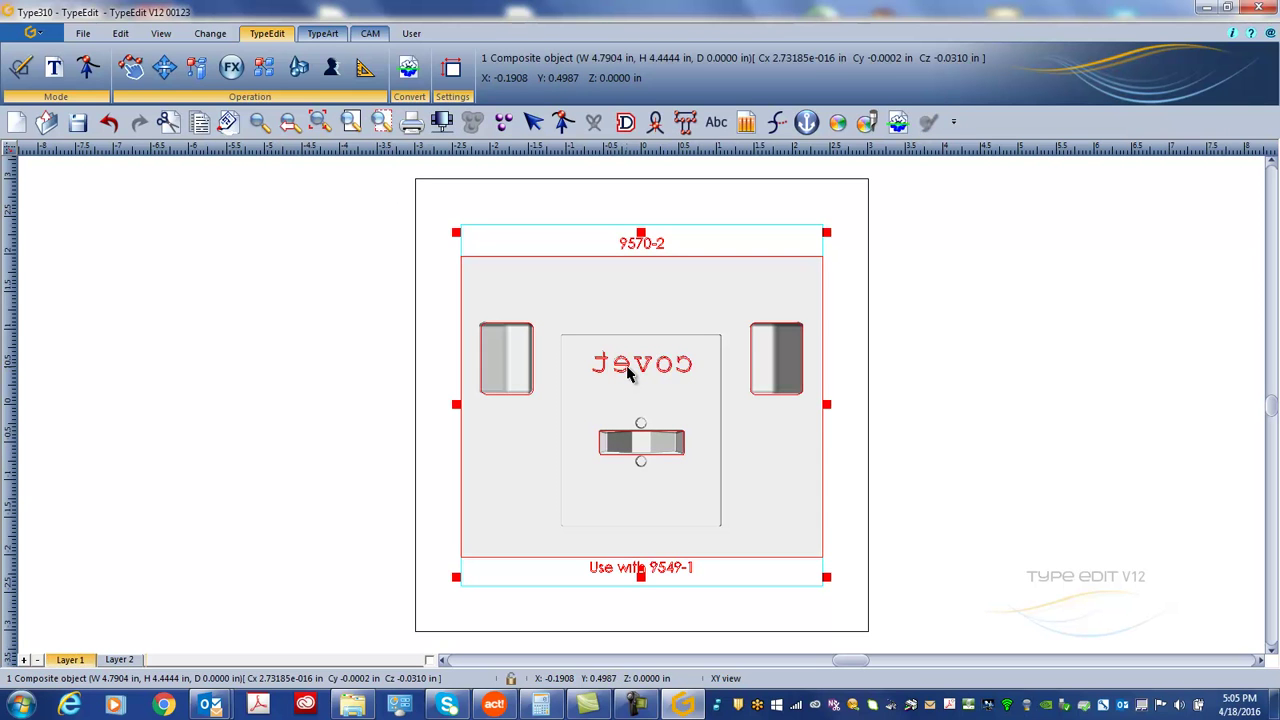
Paste a copy of the drawing onto a new Layer 3 and uncombine it
key(Escape)
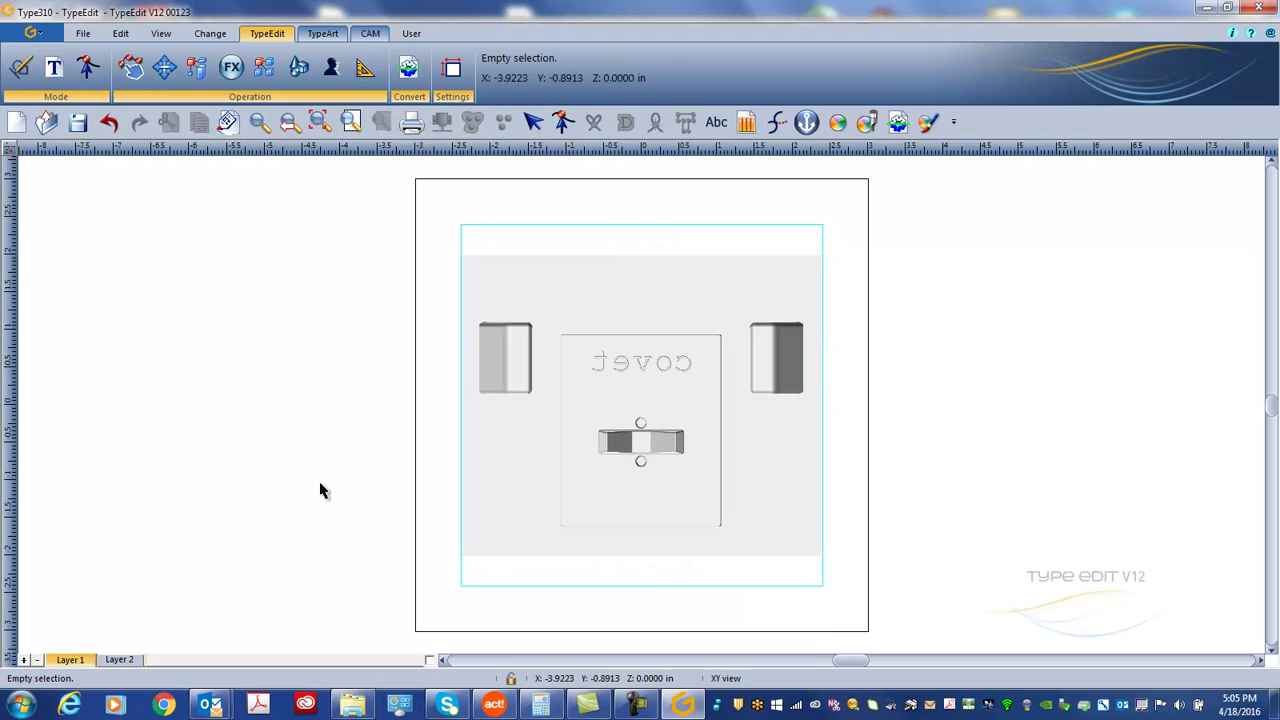
click(24, 661)
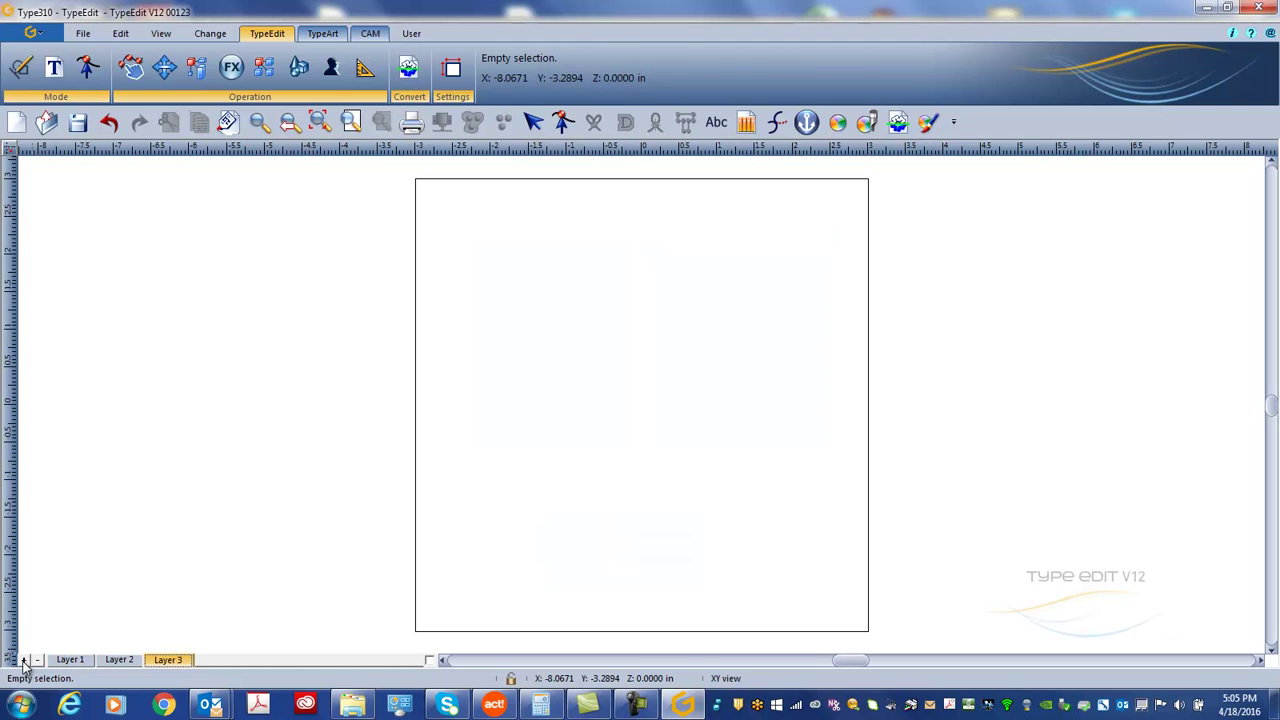
key(ctrl+v)
click(346, 305)
click(514, 327)
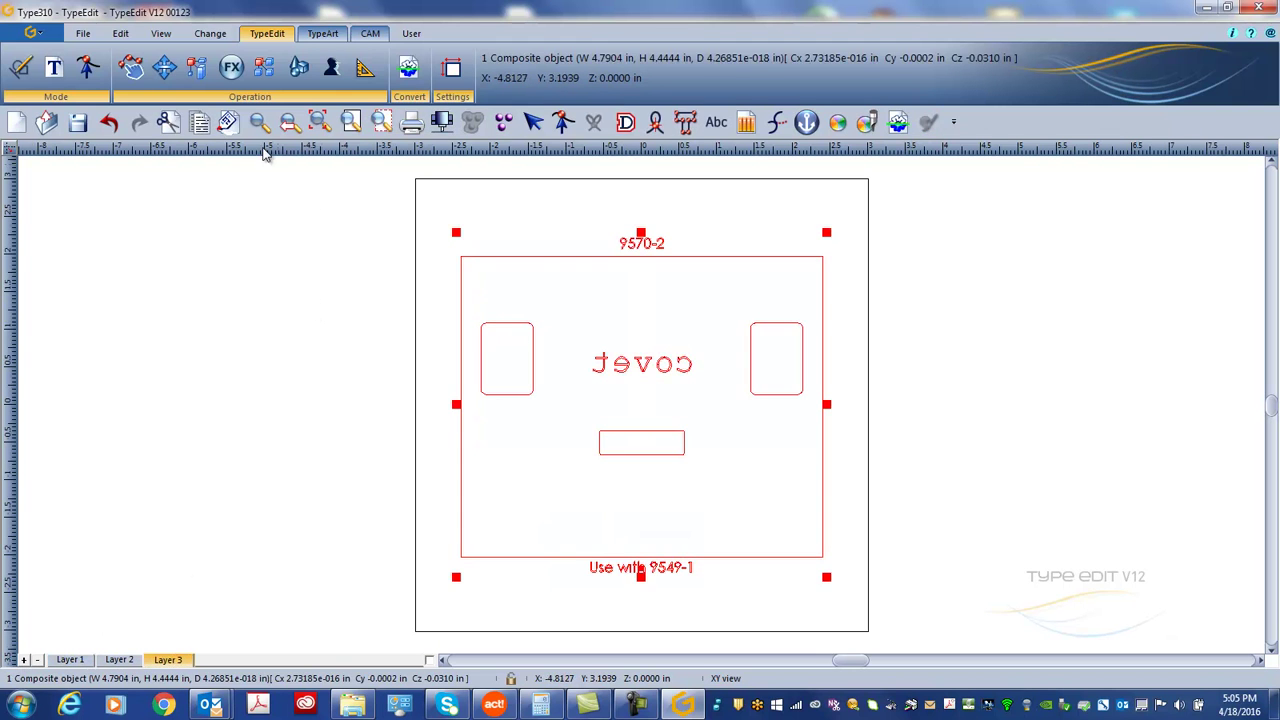
click(503, 122)
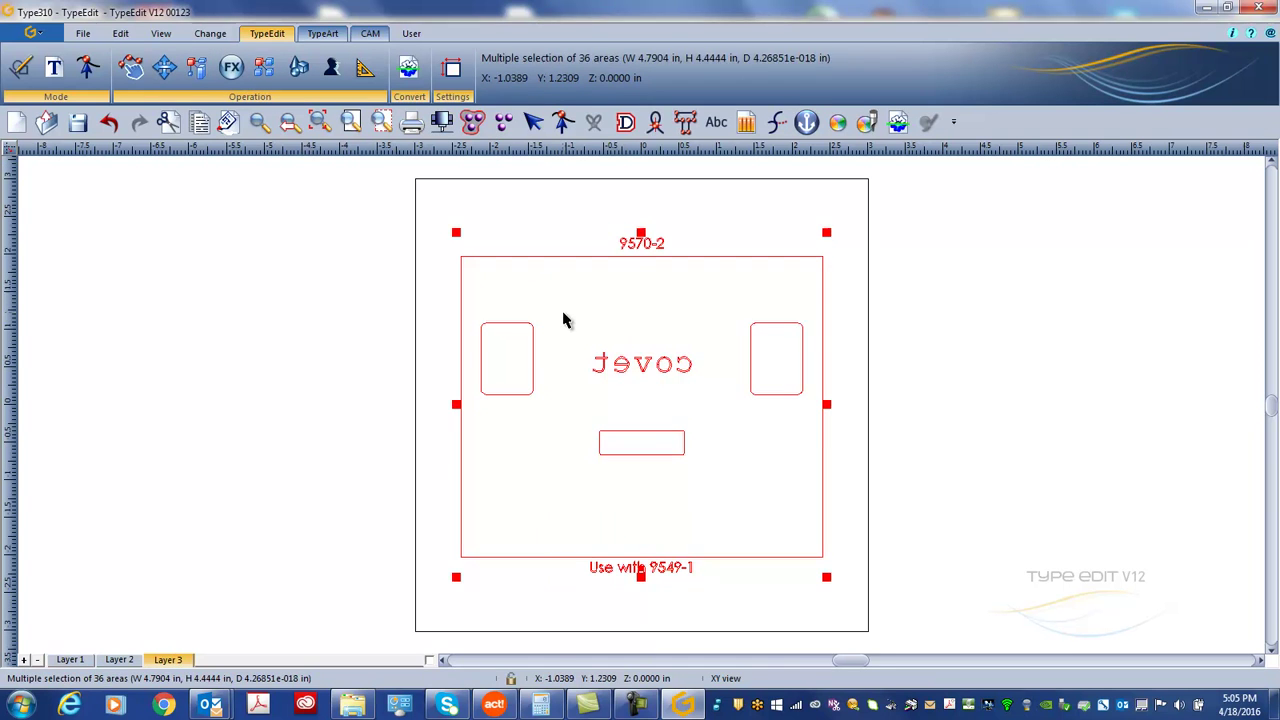
Delete both labels, the left and right rounded rectangles, and the green outer rectangle
drag(563, 320, 654, 437)
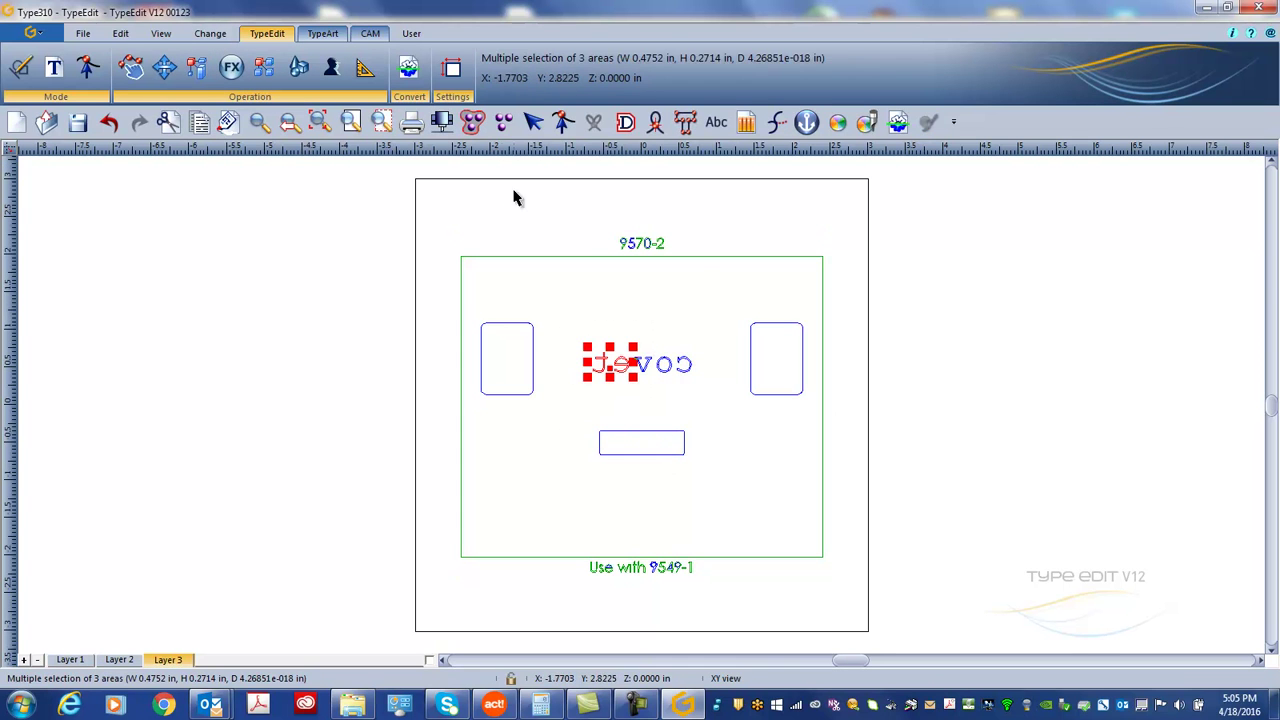
drag(528, 205, 697, 263)
key(Delete)
click(513, 332)
key(Delete)
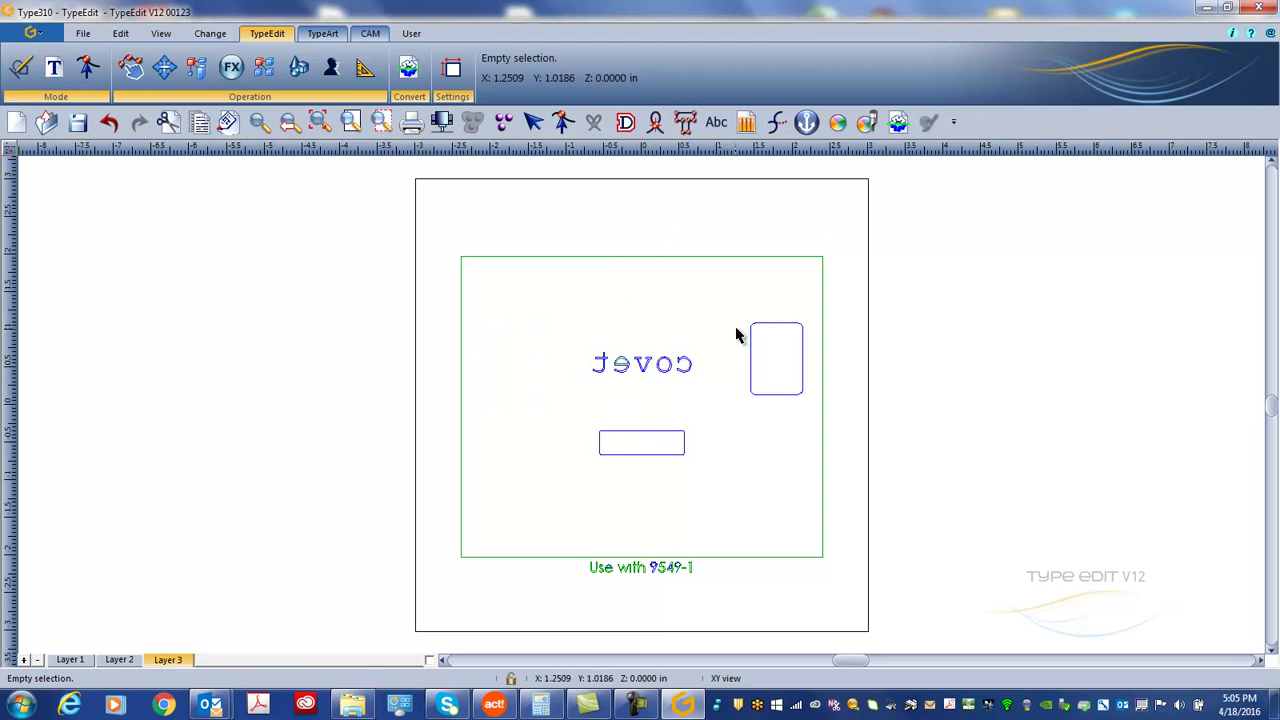
click(755, 332)
key(Delete)
drag(554, 596, 663, 551)
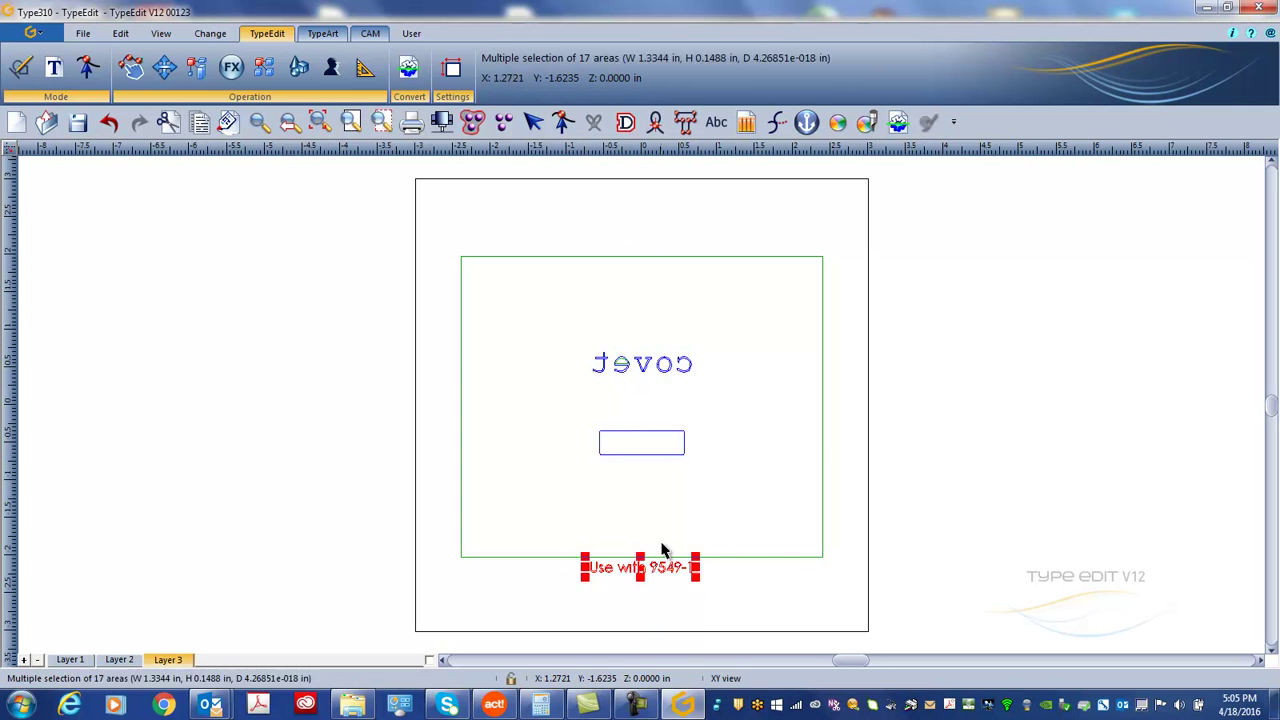
key(Delete)
click(660, 557)
key(Delete)
Cut the mirrored covet text and the small slot rectangle
drag(582, 352, 709, 394)
drag(552, 409, 711, 503)
drag(570, 316, 729, 500)
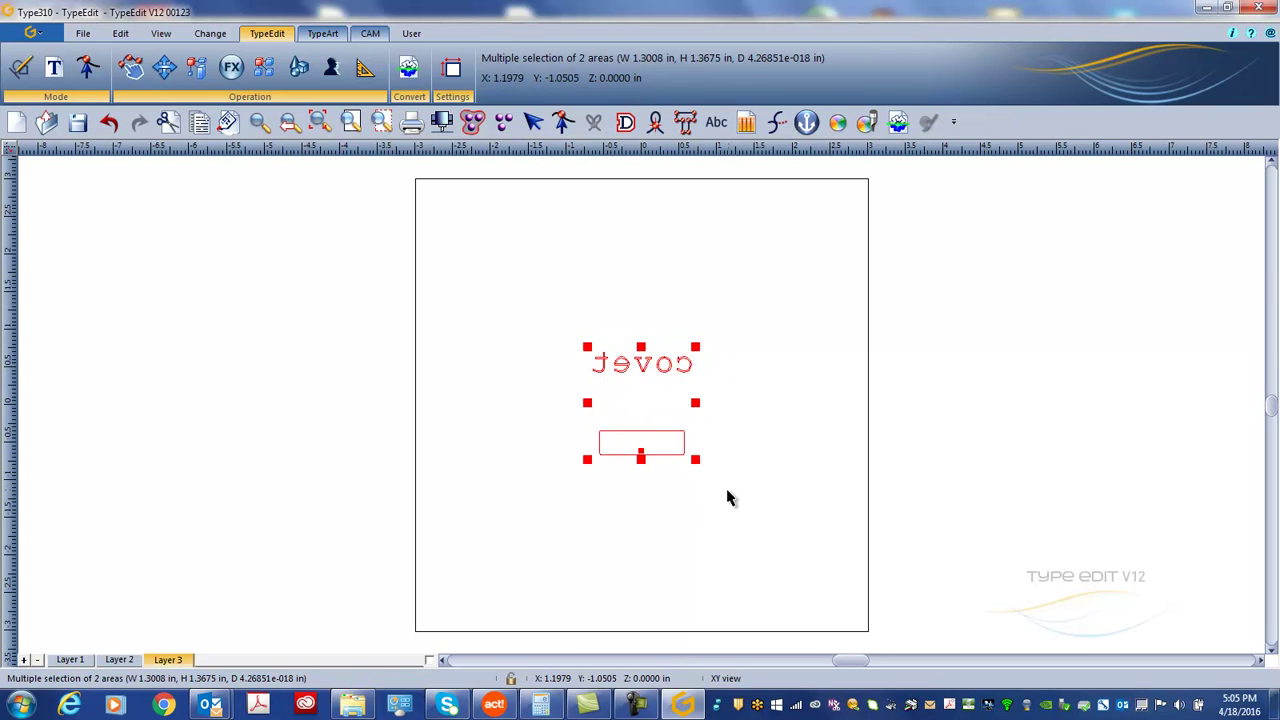
key(Delete)
On Layer 2, combine the small slot and both side pockets into one curve
click(120, 660)
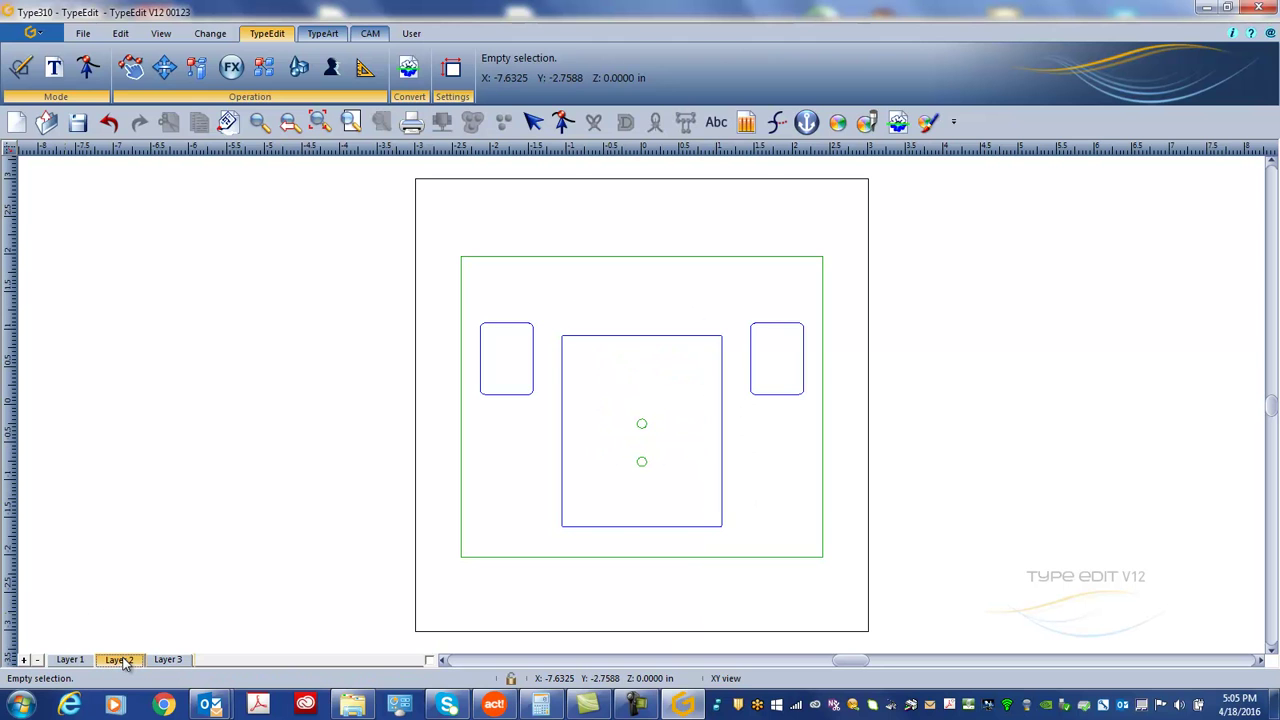
key(ctrl+z)
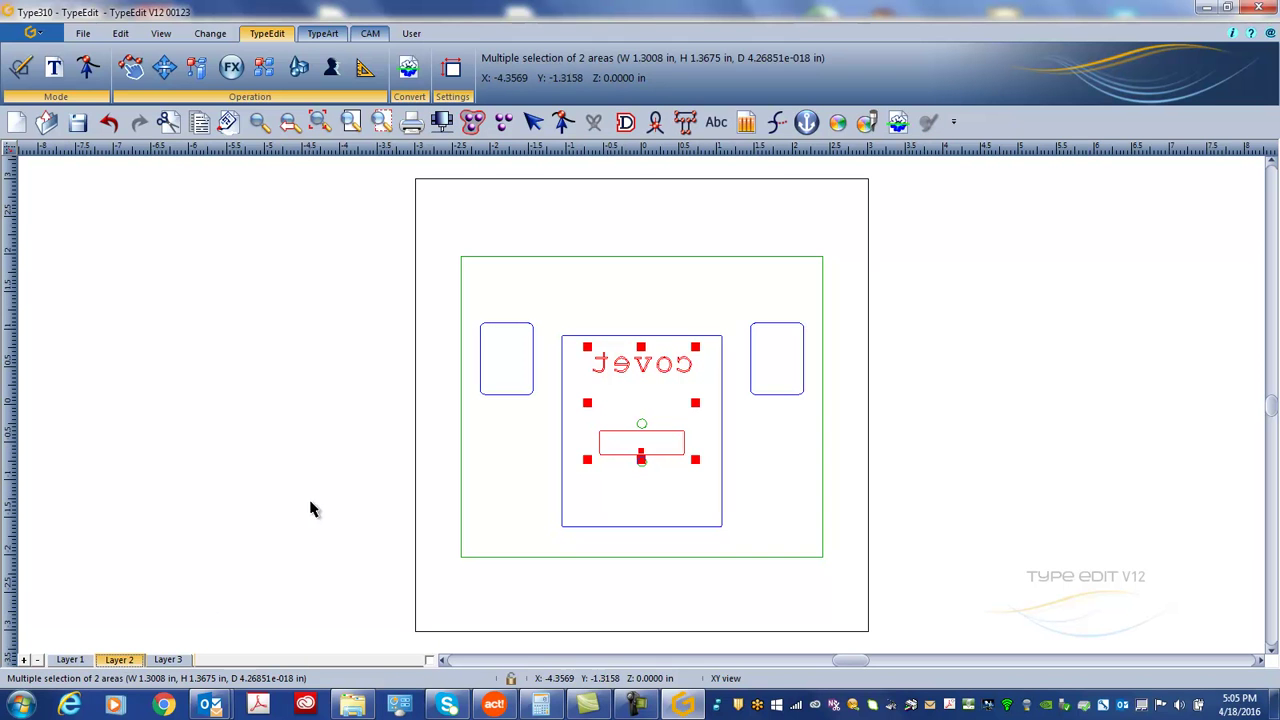
click(609, 443)
click(632, 456)
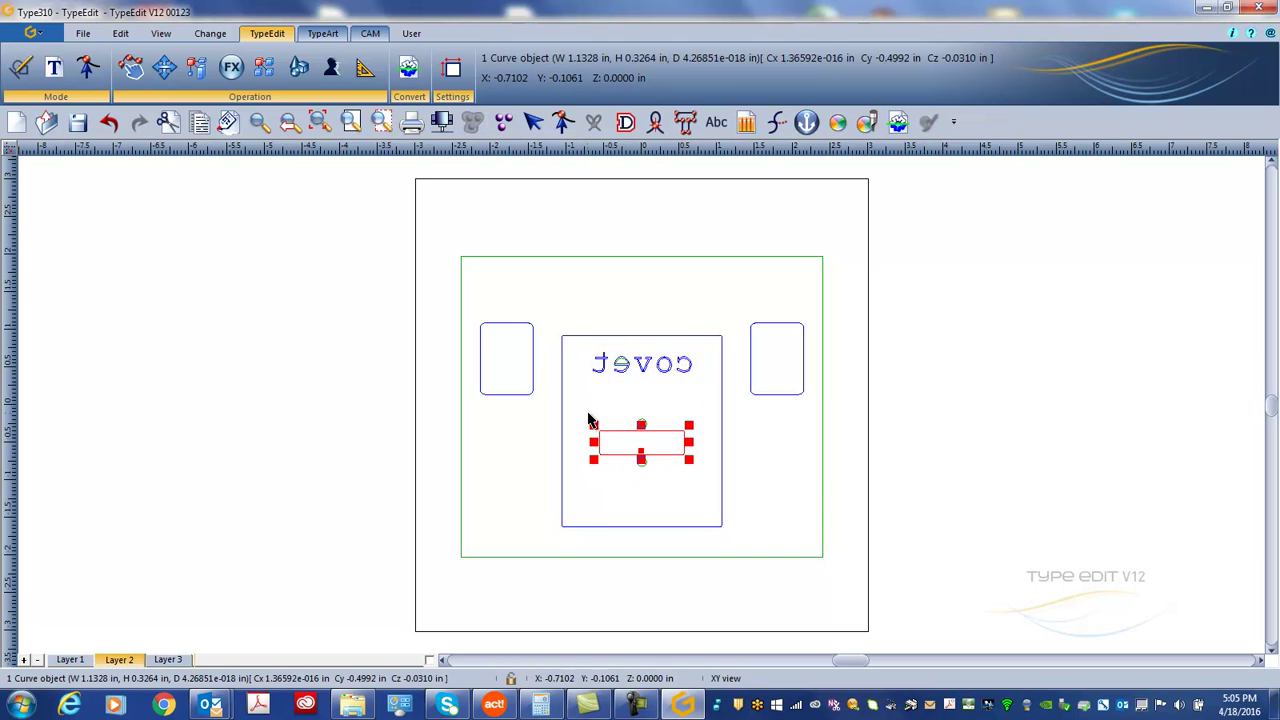
click(610, 441)
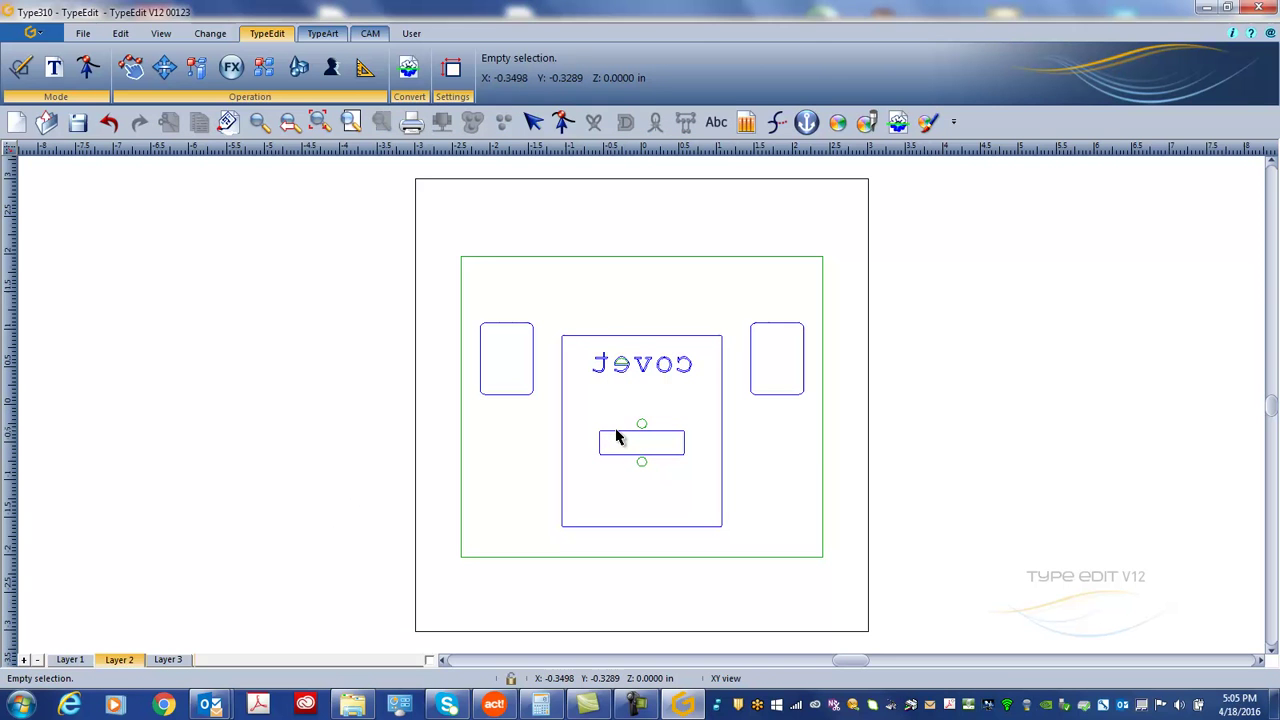
click(616, 437)
shift+click(524, 398)
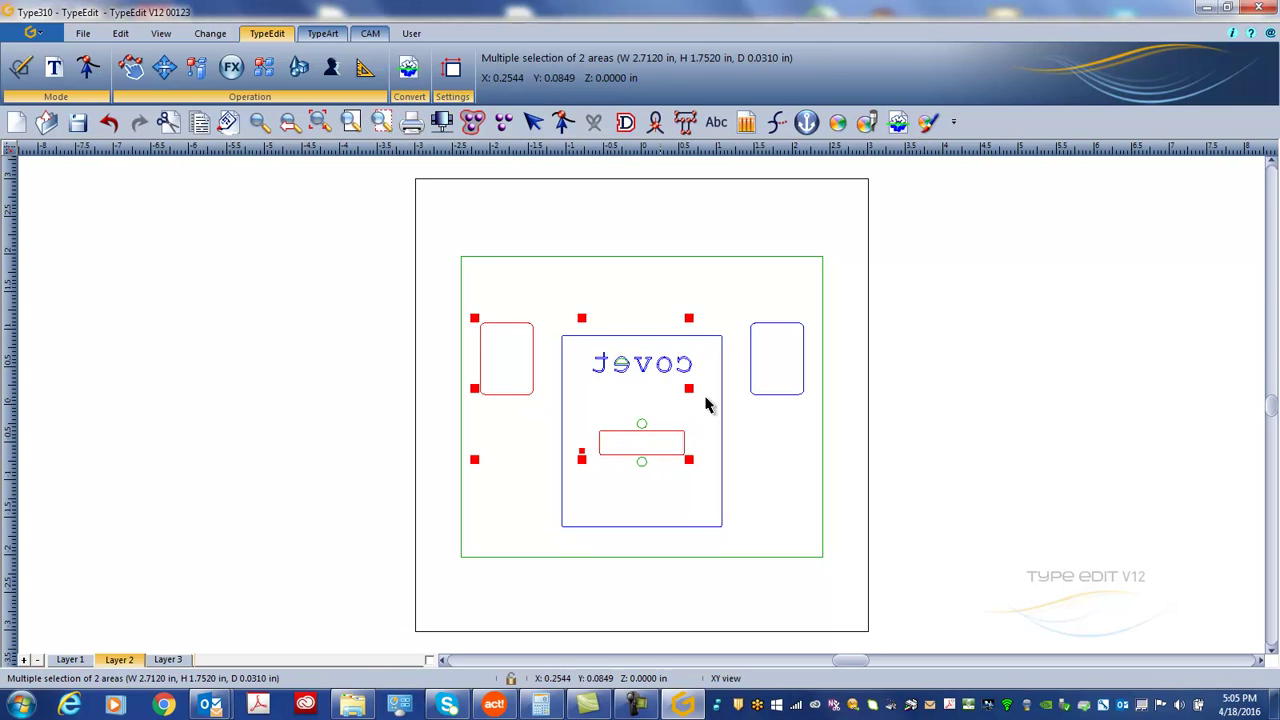
shift+click(770, 400)
click(472, 122)
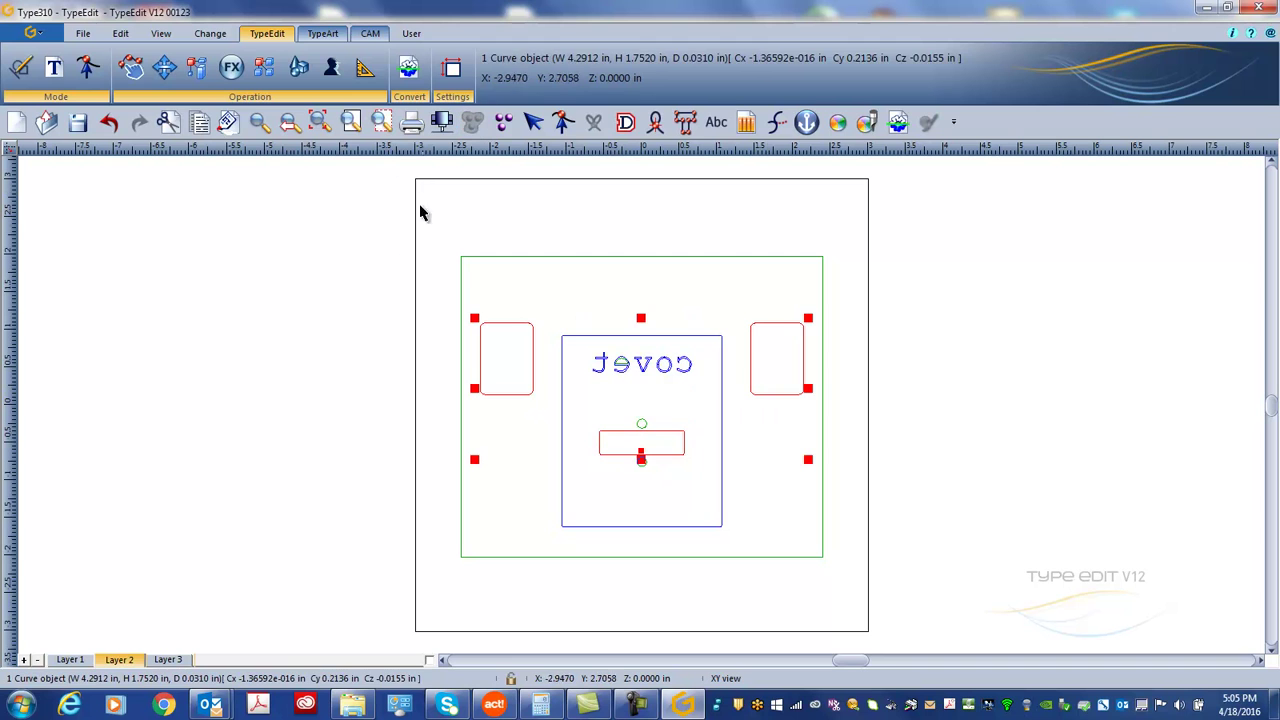
Remove the empty Layer 3 and move the merged slot-and-pockets curve off Layer 2
click(168, 661)
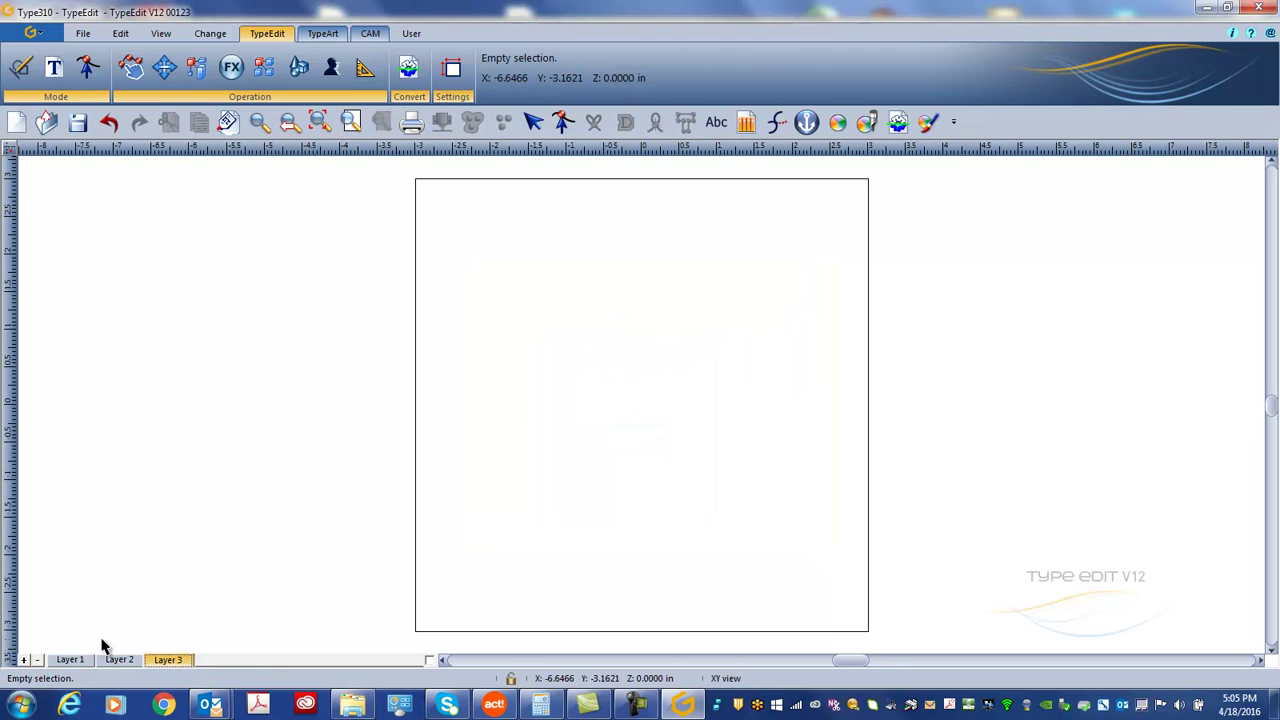
click(37, 660)
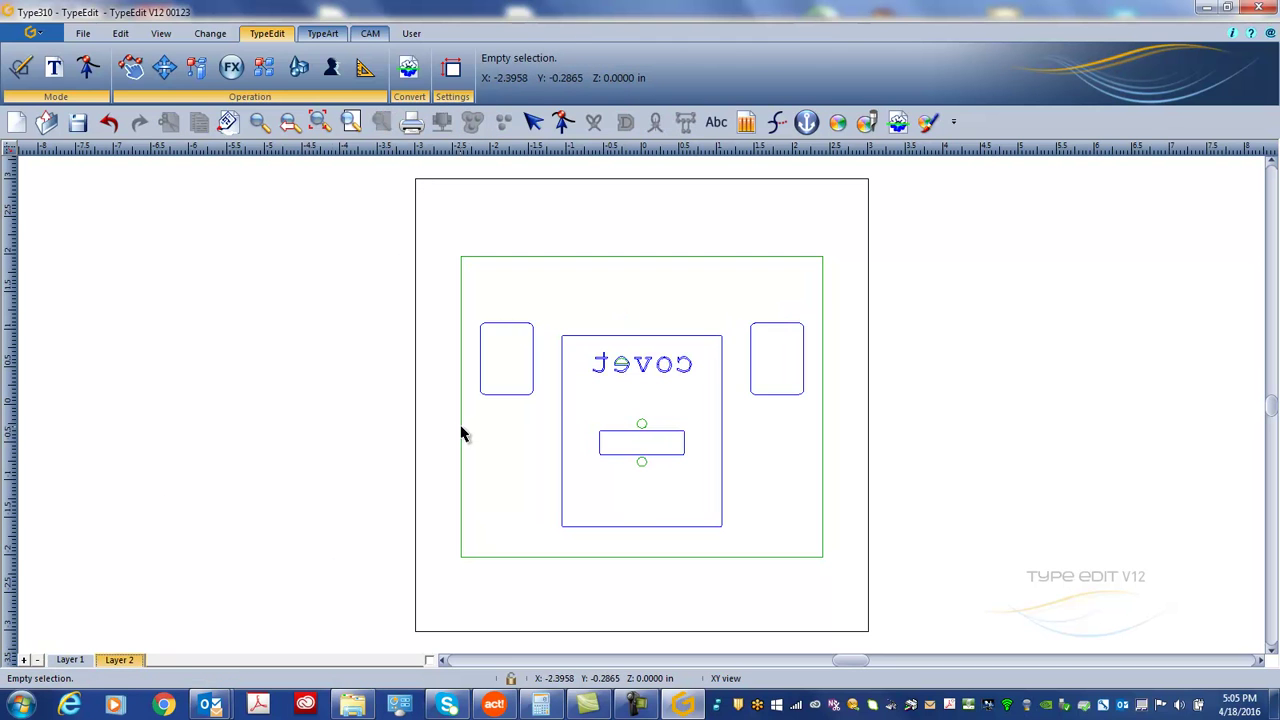
click(570, 260)
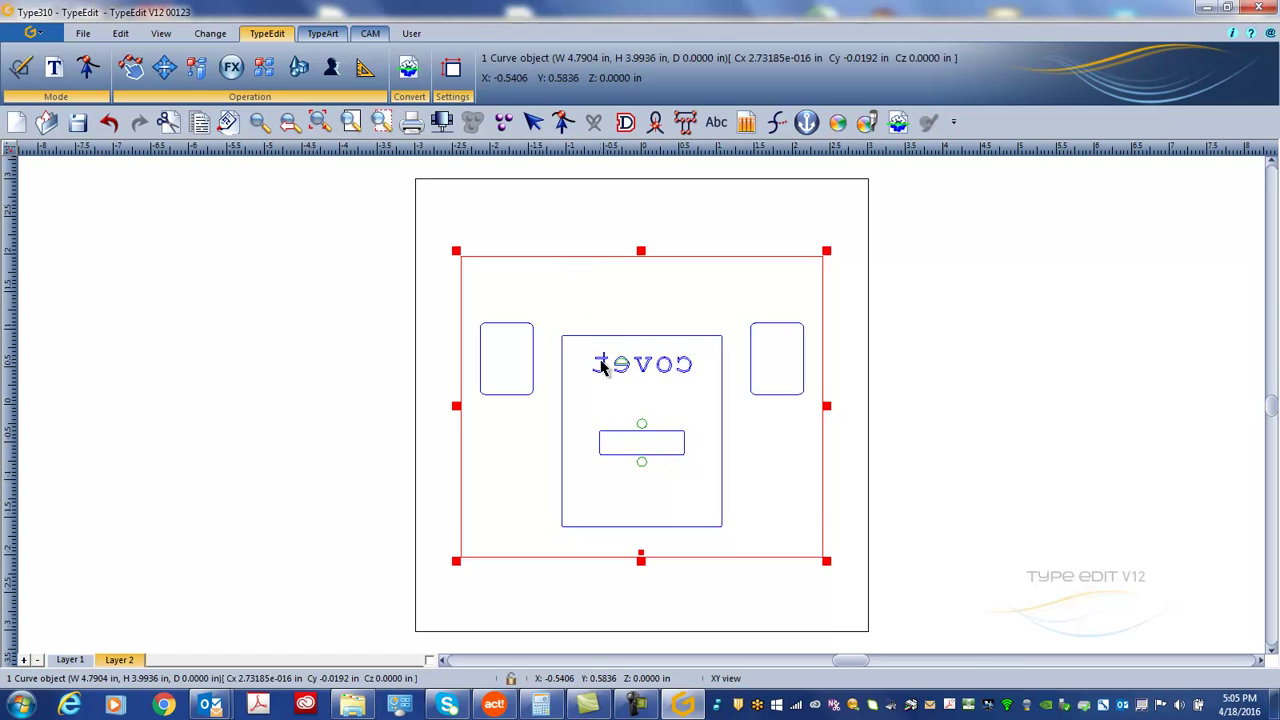
click(630, 442)
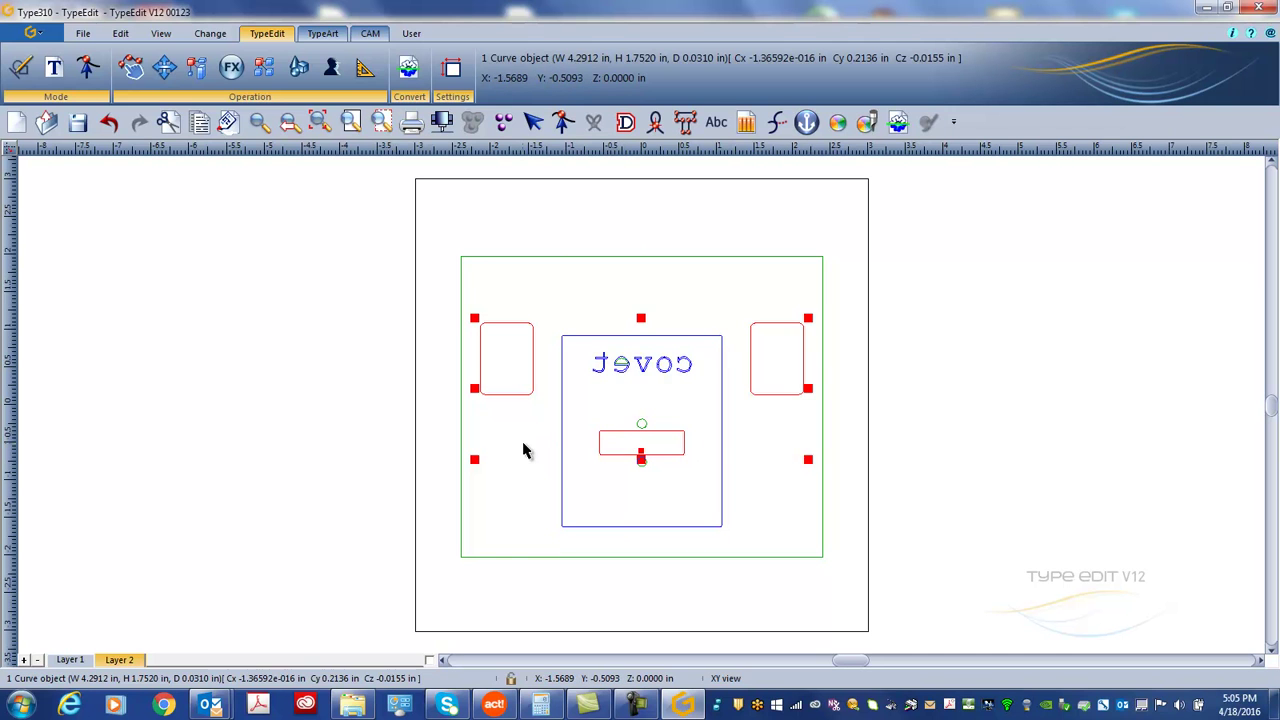
click(251, 480)
click(68, 660)
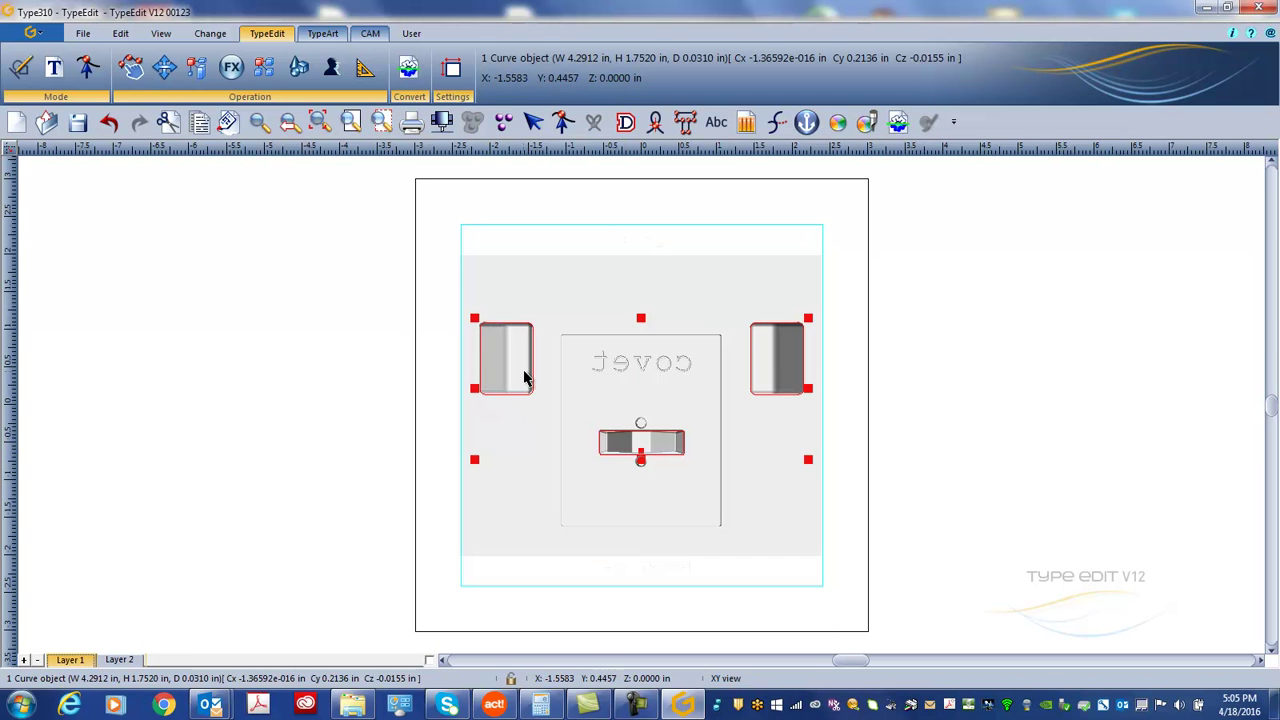
click(118, 660)
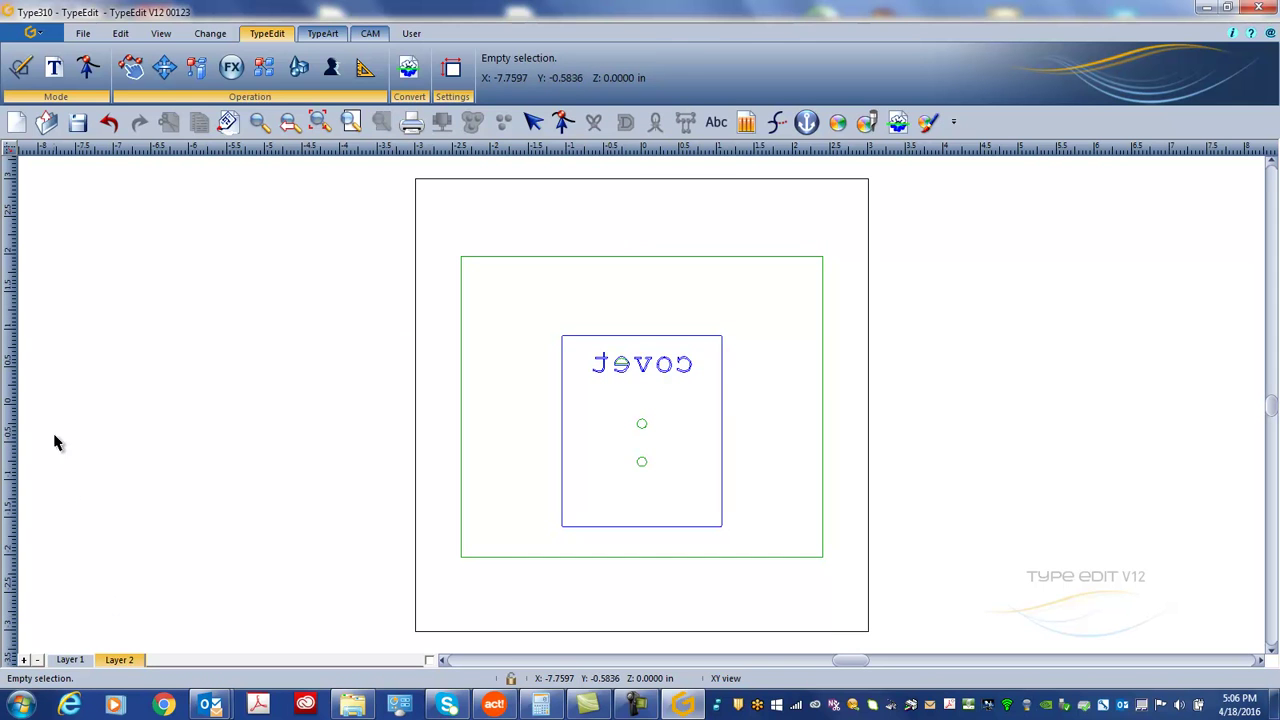
Start a Sequence toolpath on the outer rectangle, first saving the document over test.vnd
click(369, 33)
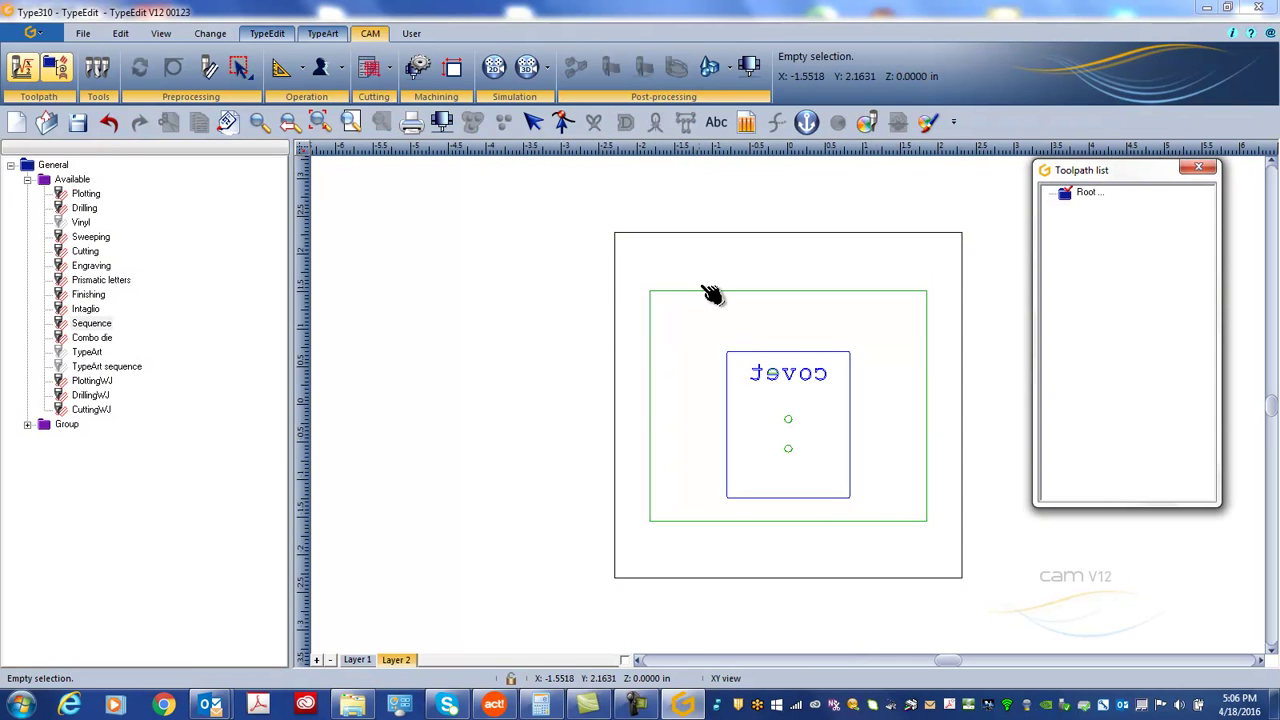
click(712, 293)
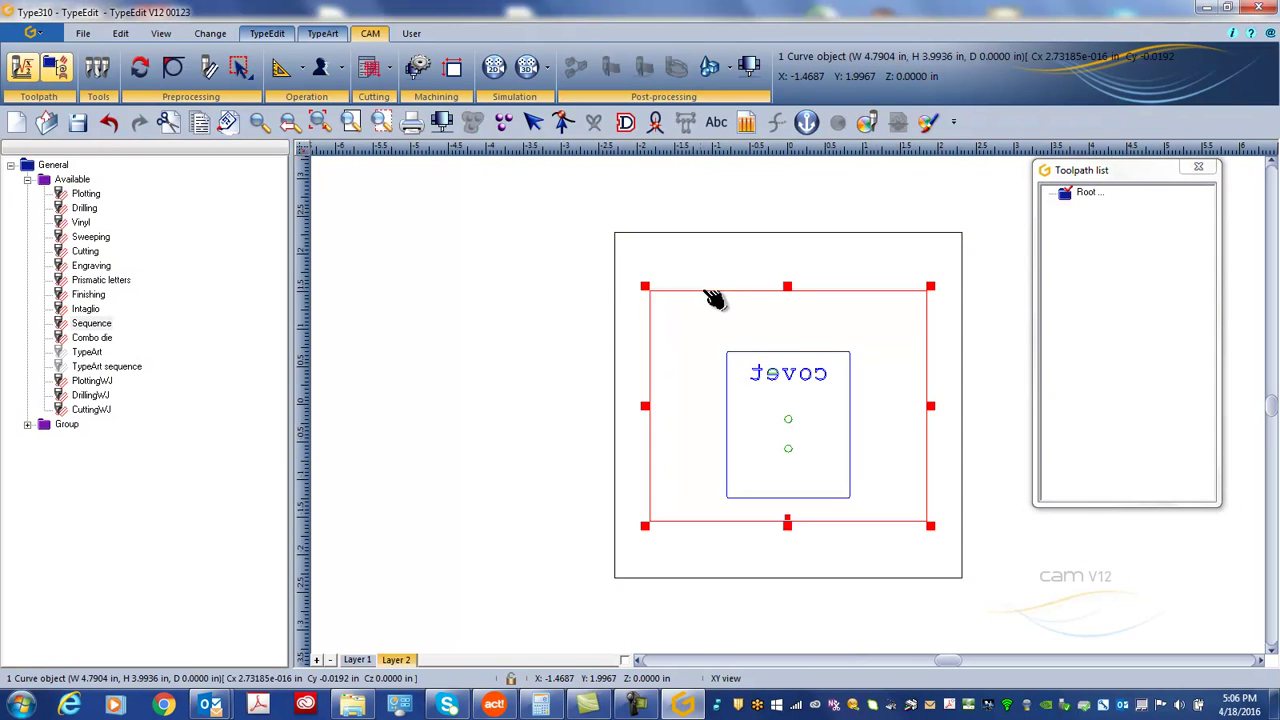
double_click(88, 327)
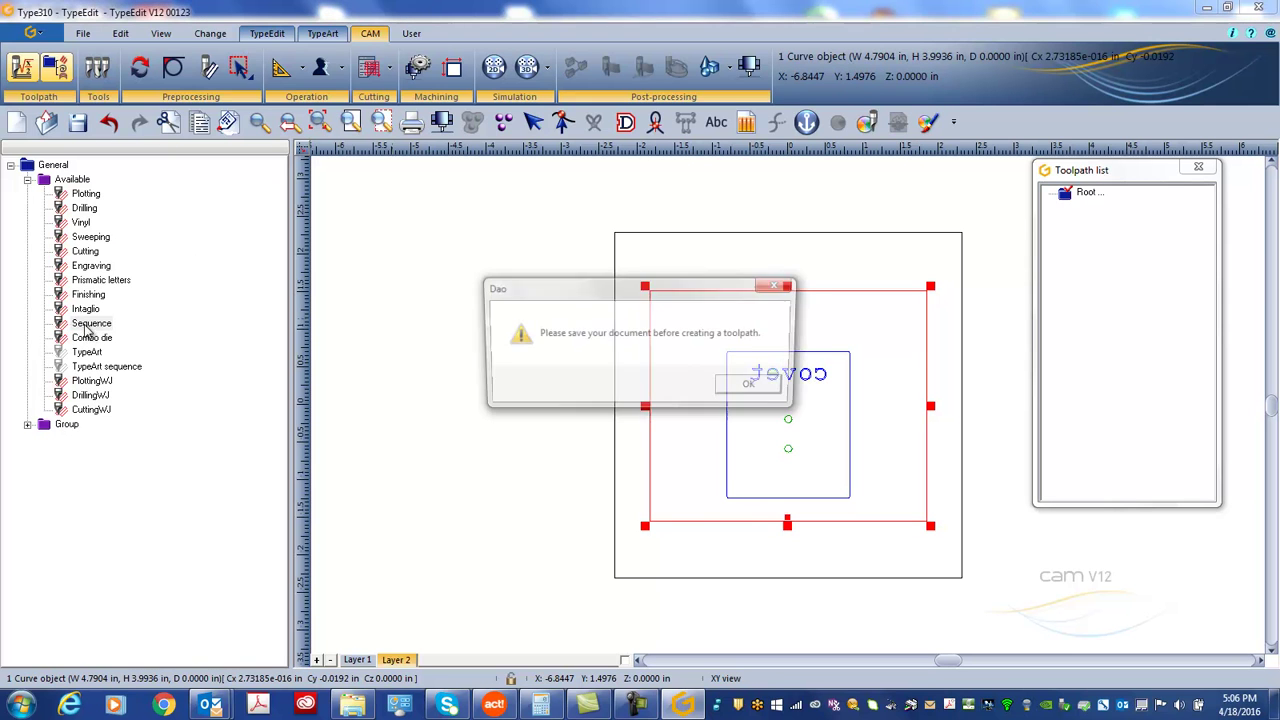
click(745, 388)
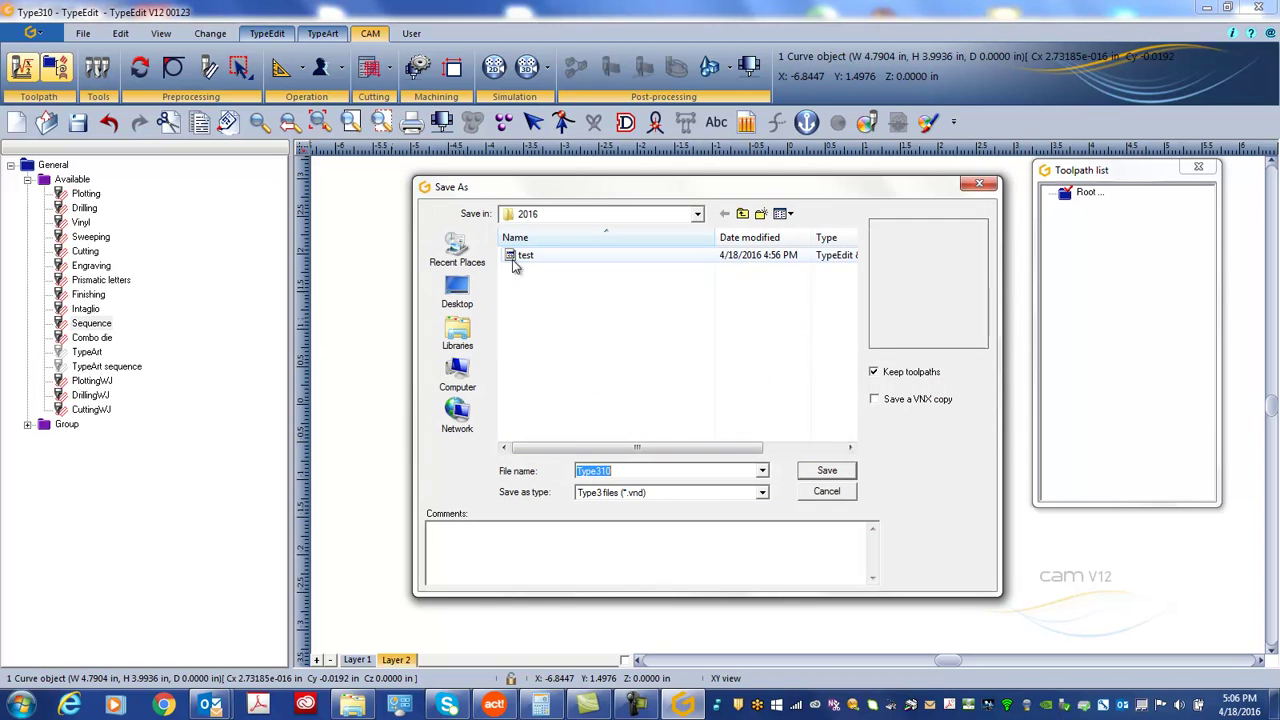
click(522, 256)
click(826, 470)
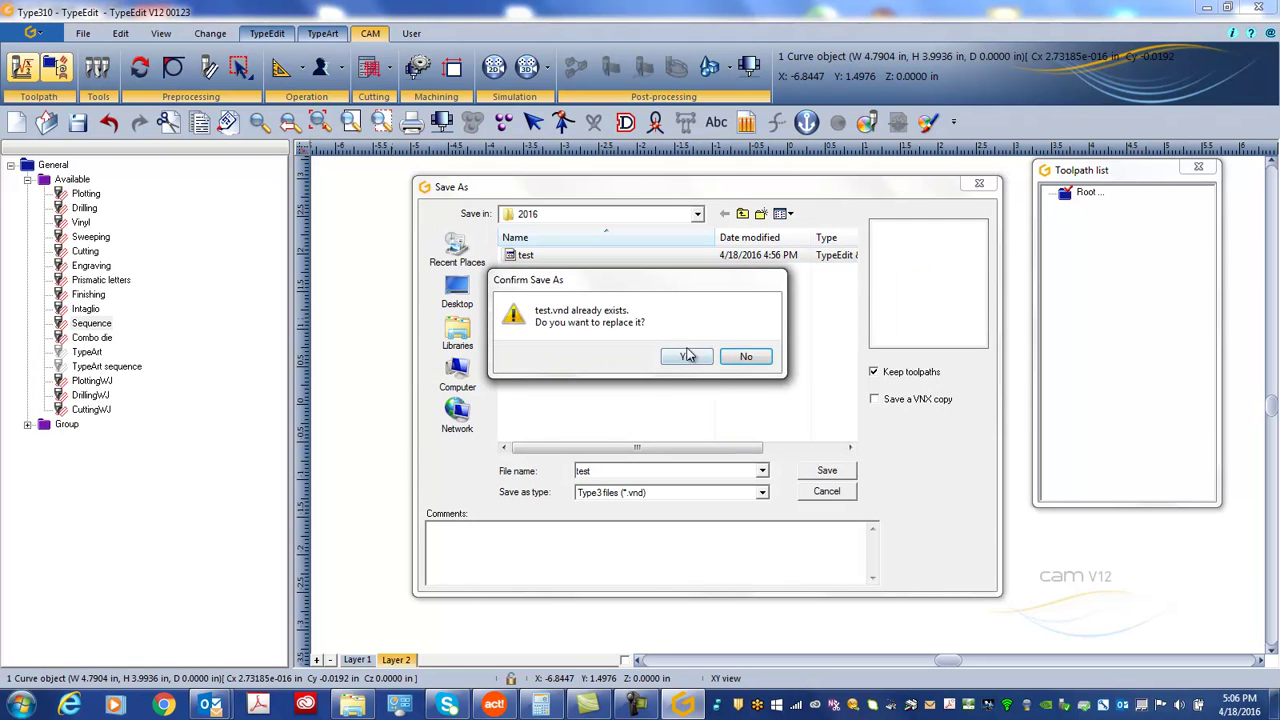
click(688, 356)
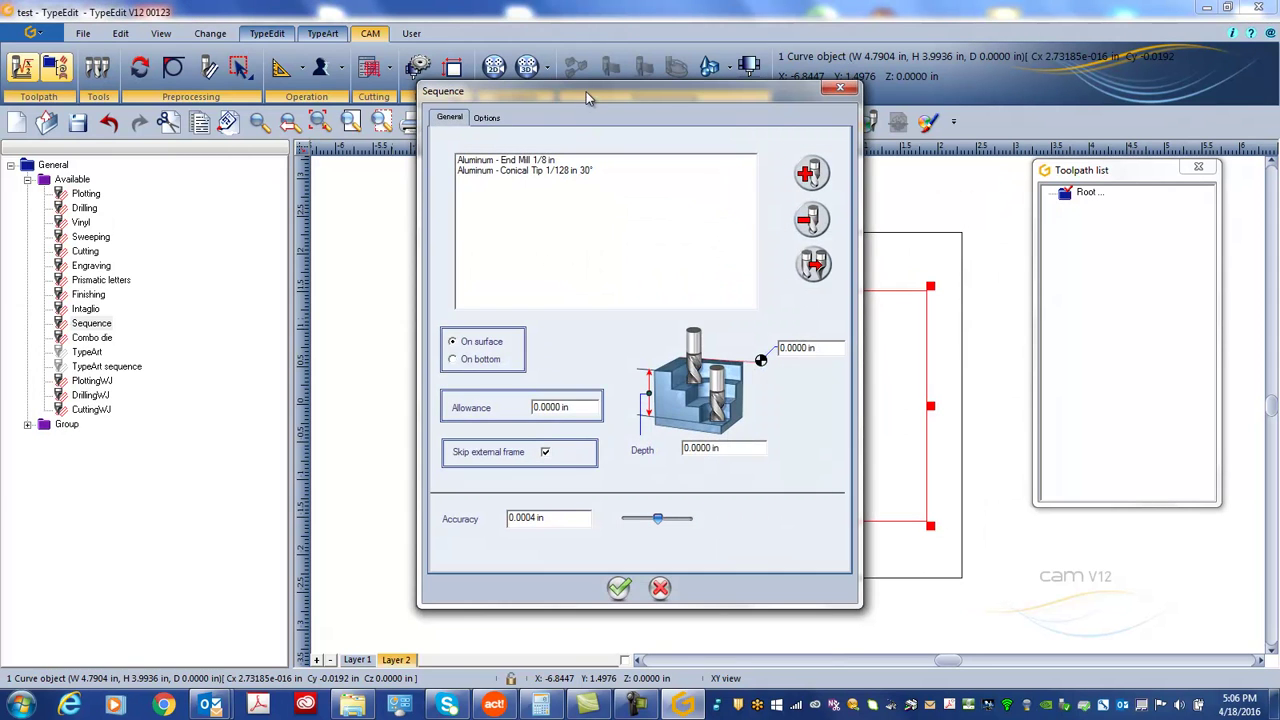
Generate the Sequence facing toolpath with End Mill 1/8 and Conical Tip 1/128 in 30°
mouse_move(586, 91)
mouse_down()
mouse_move(554, 113)
mouse_move(327, 124)
mouse_up()
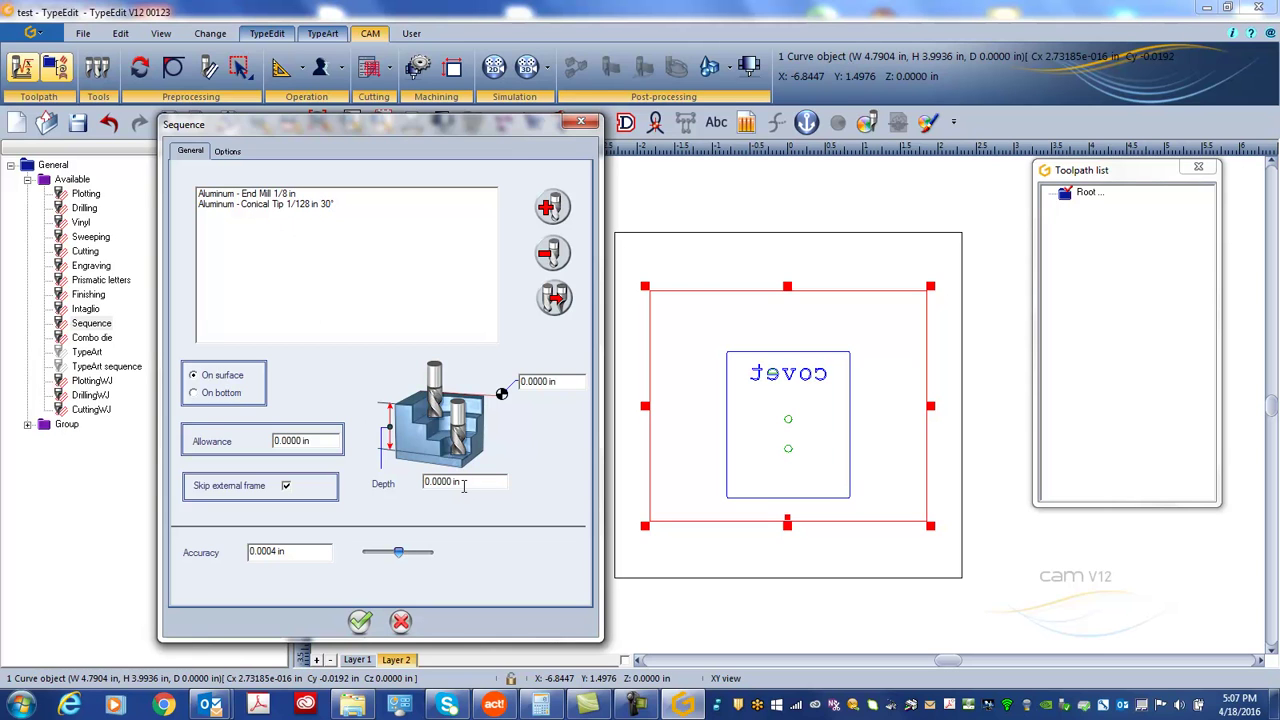
click(361, 622)
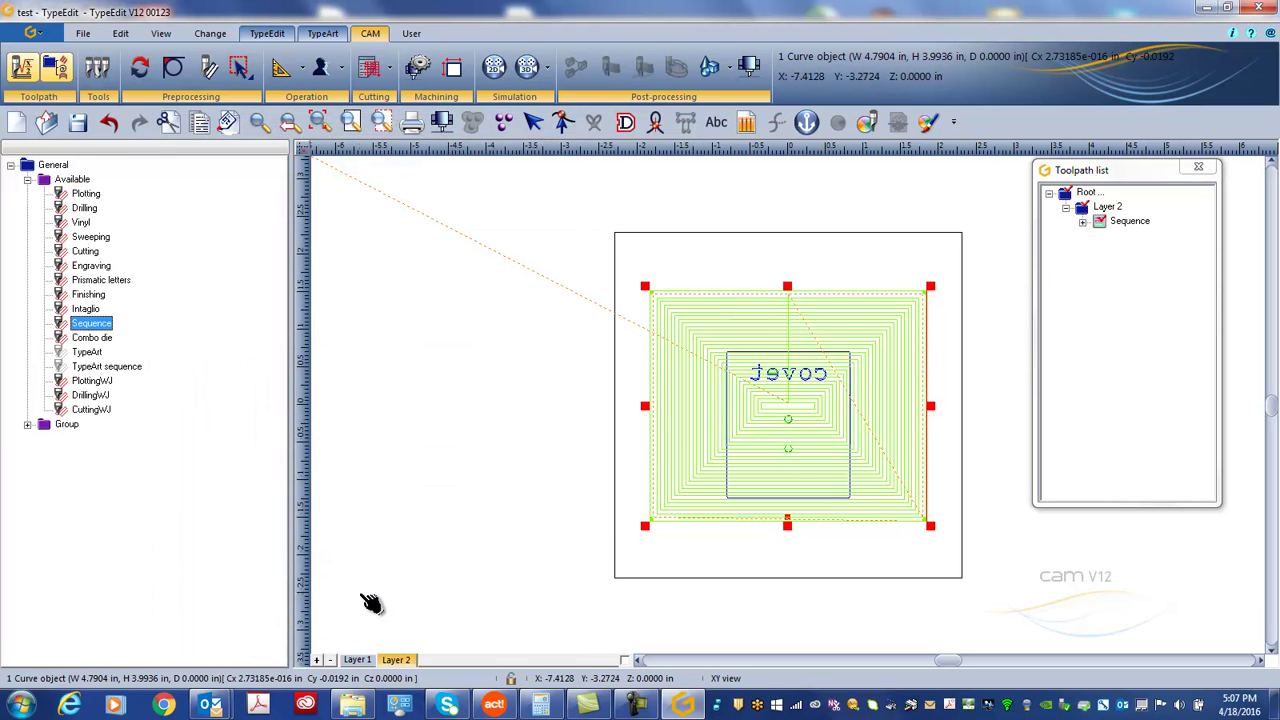
Pocket the inner rectangle with a second Sequence toolpath 0.0305 in deep
click(1101, 223)
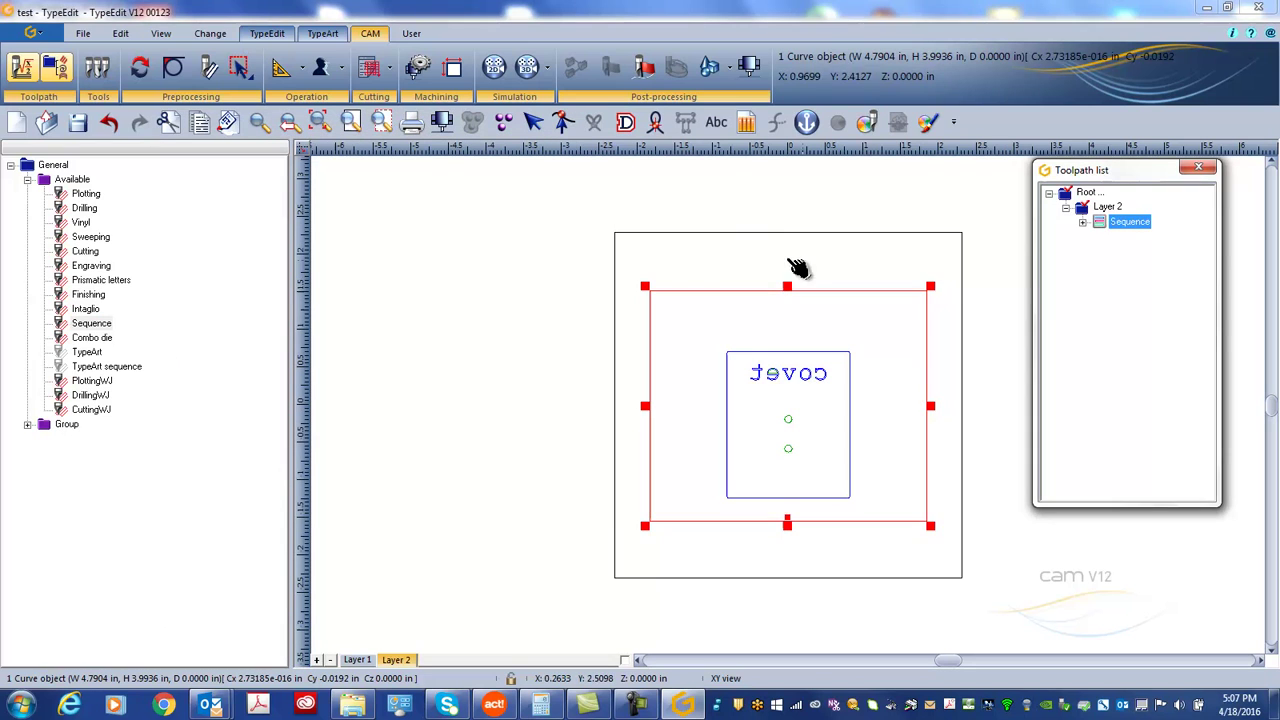
click(766, 360)
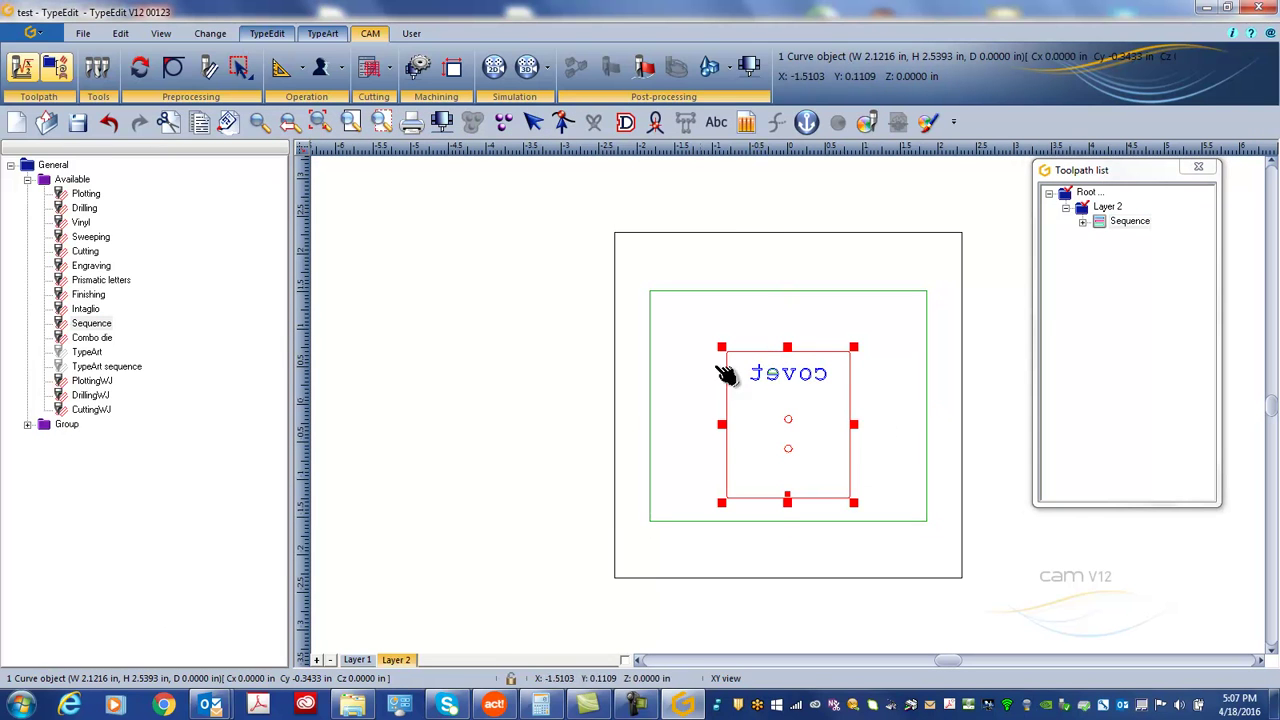
double_click(92, 324)
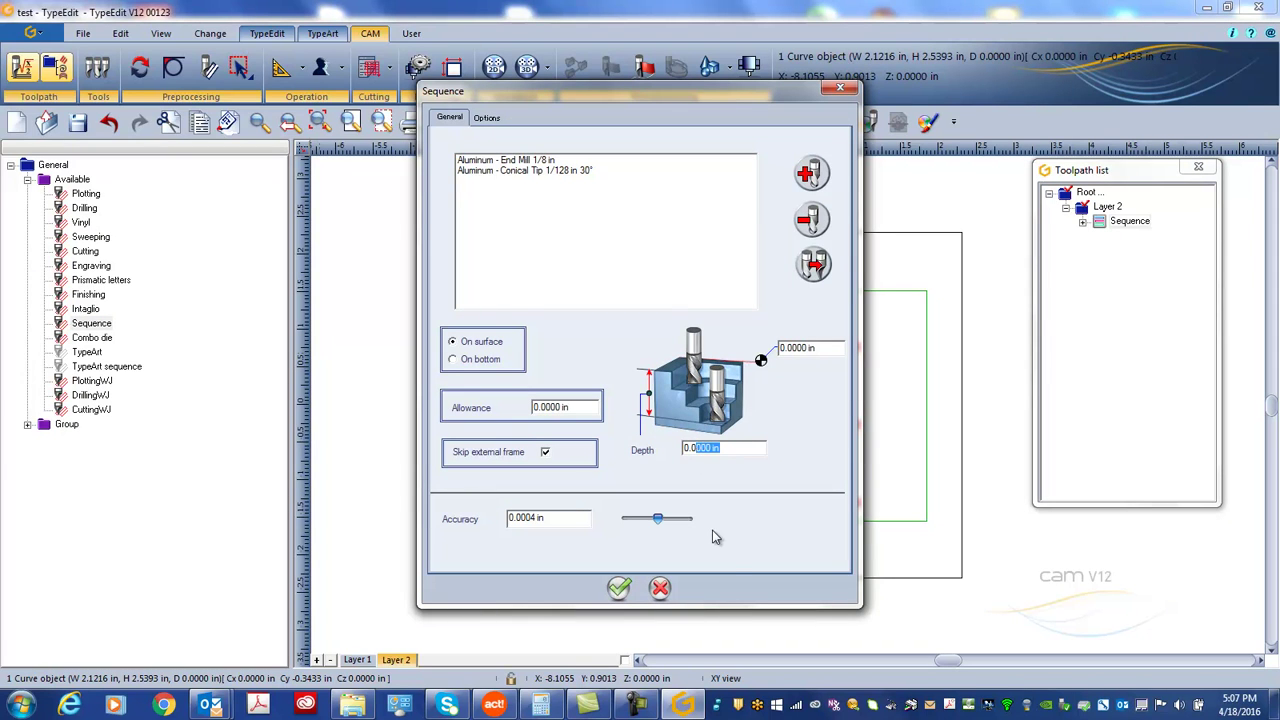
text(305)
click(622, 590)
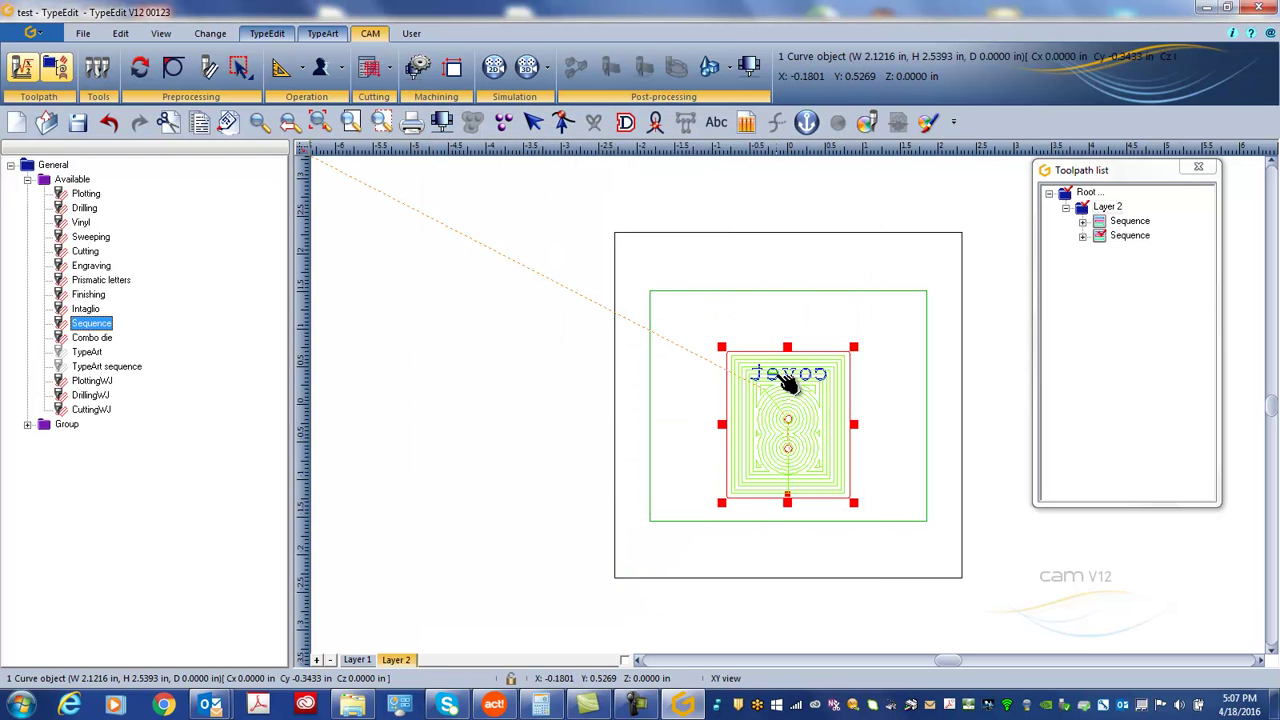
click(787, 381)
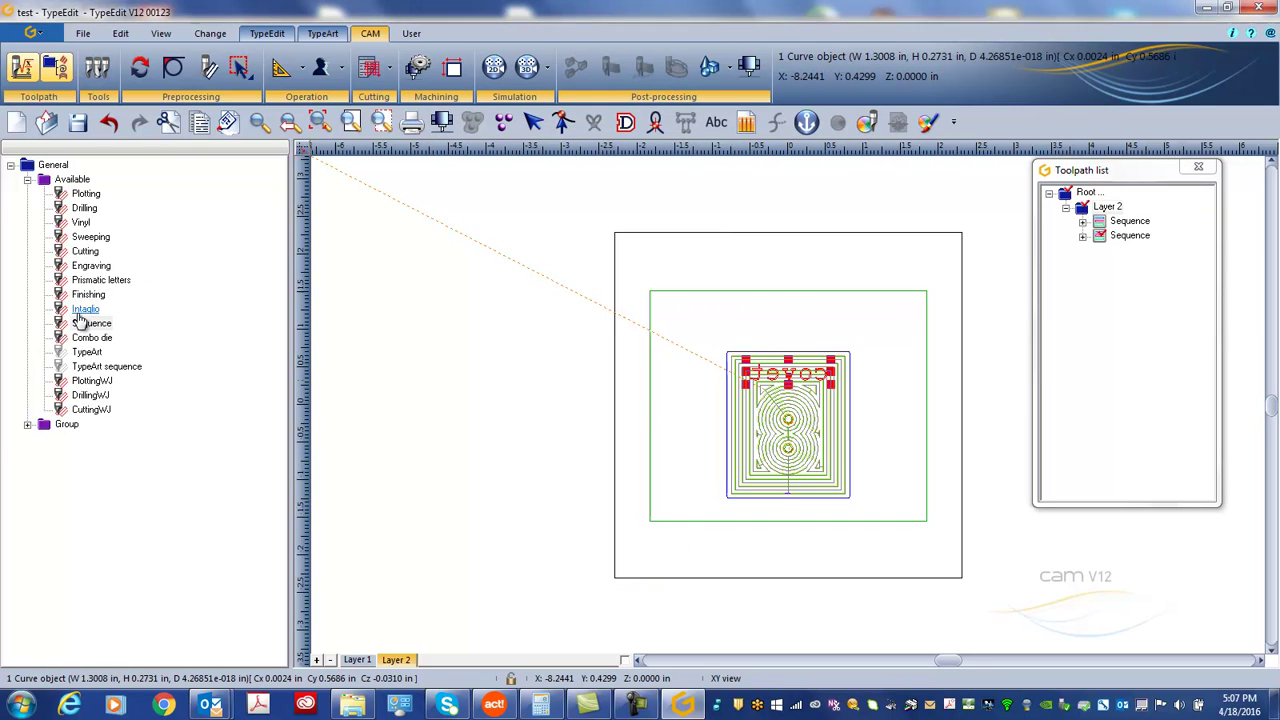
Create a 3D Engraving toolpath for the covet text using the conical tip, as Engraving [004]
click(90, 267)
double_click(90, 268)
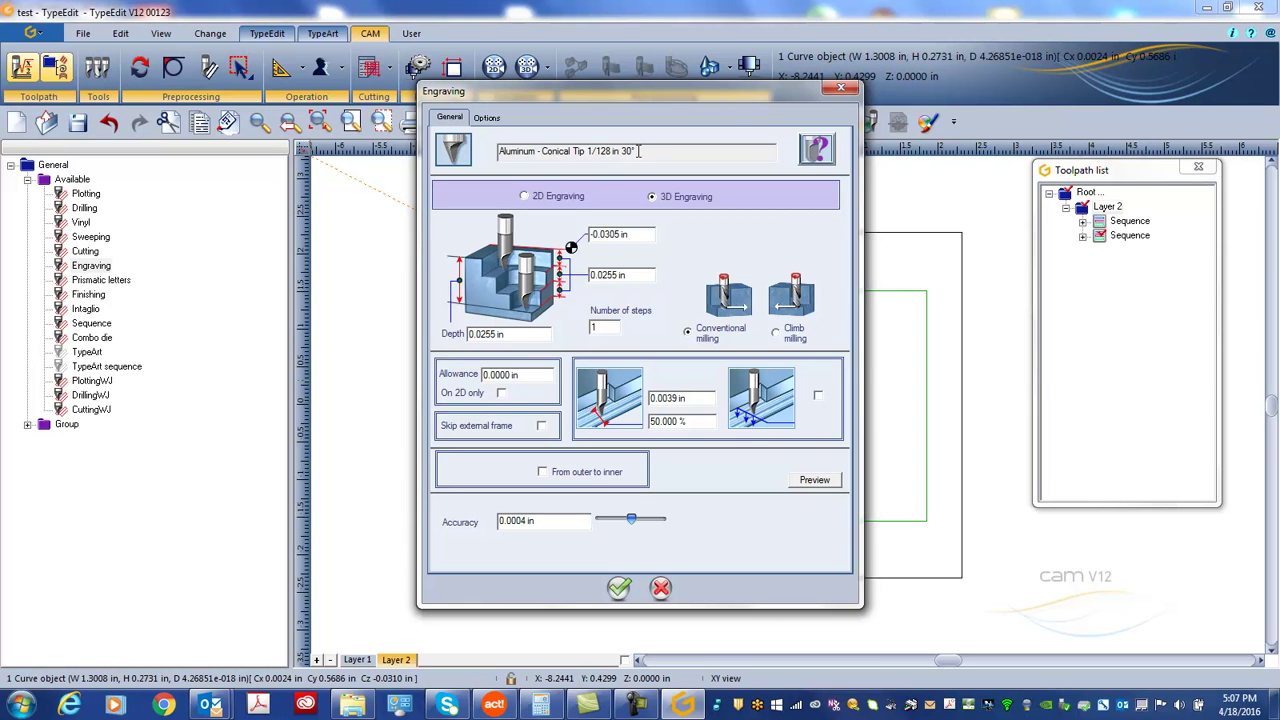
click(620, 588)
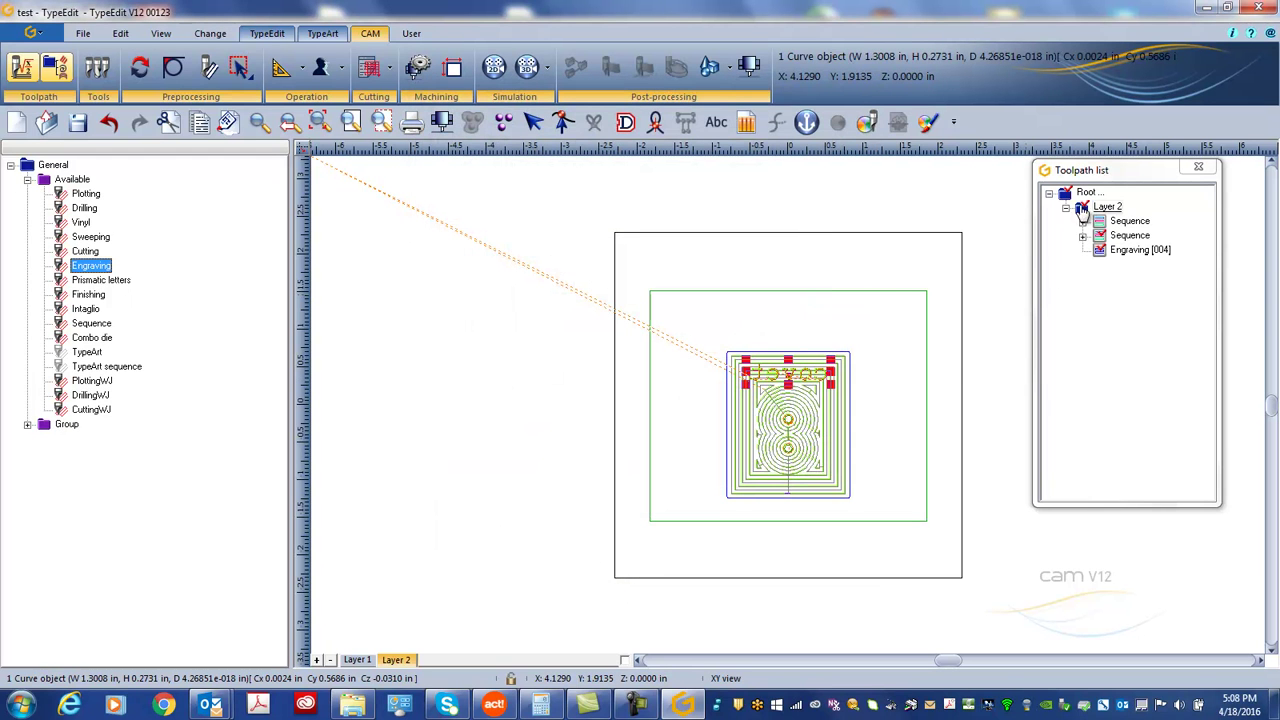
click(1082, 208)
right_click(1082, 208)
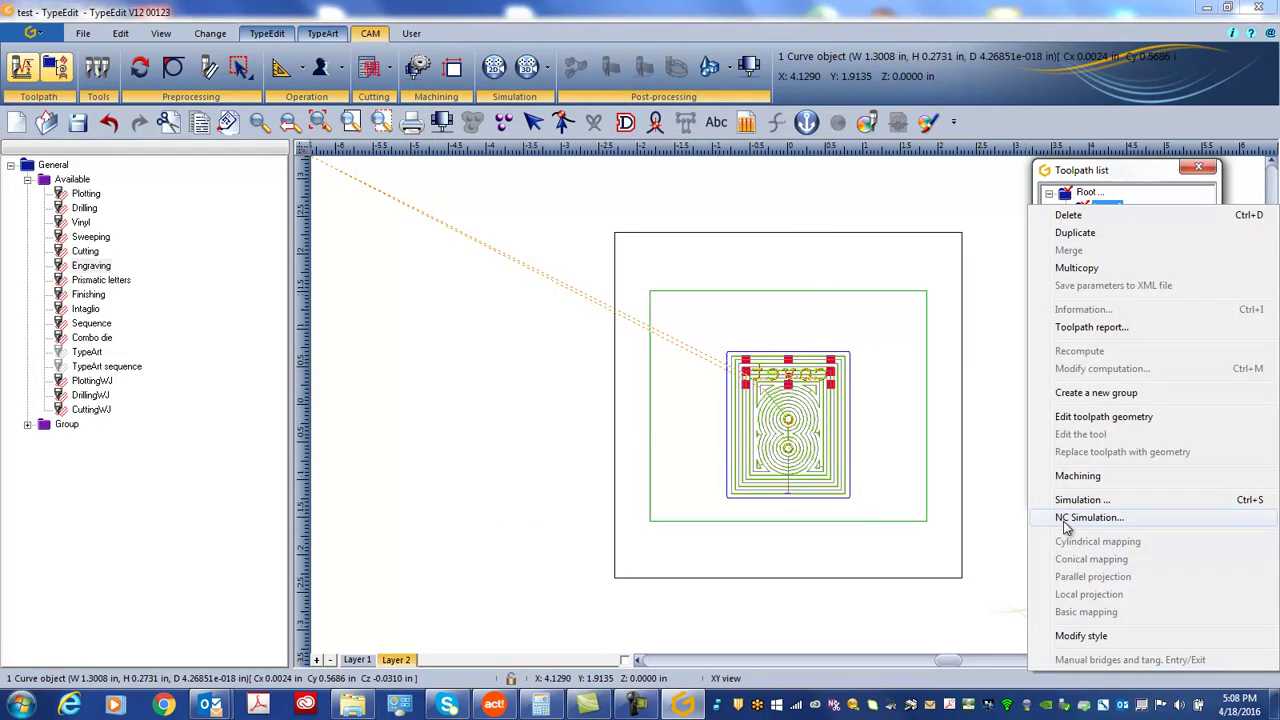
Play the NC simulation of Layer 2's toolpaths and rotate the simulated plate
click(1074, 519)
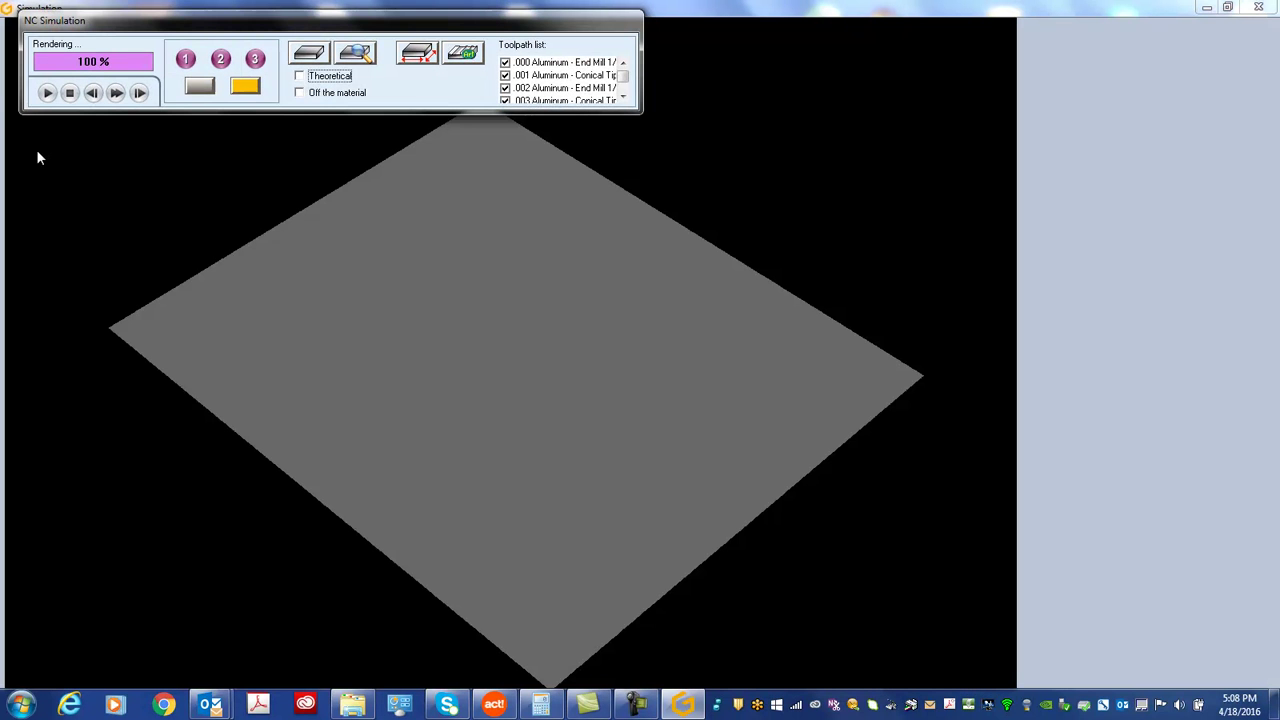
click(45, 94)
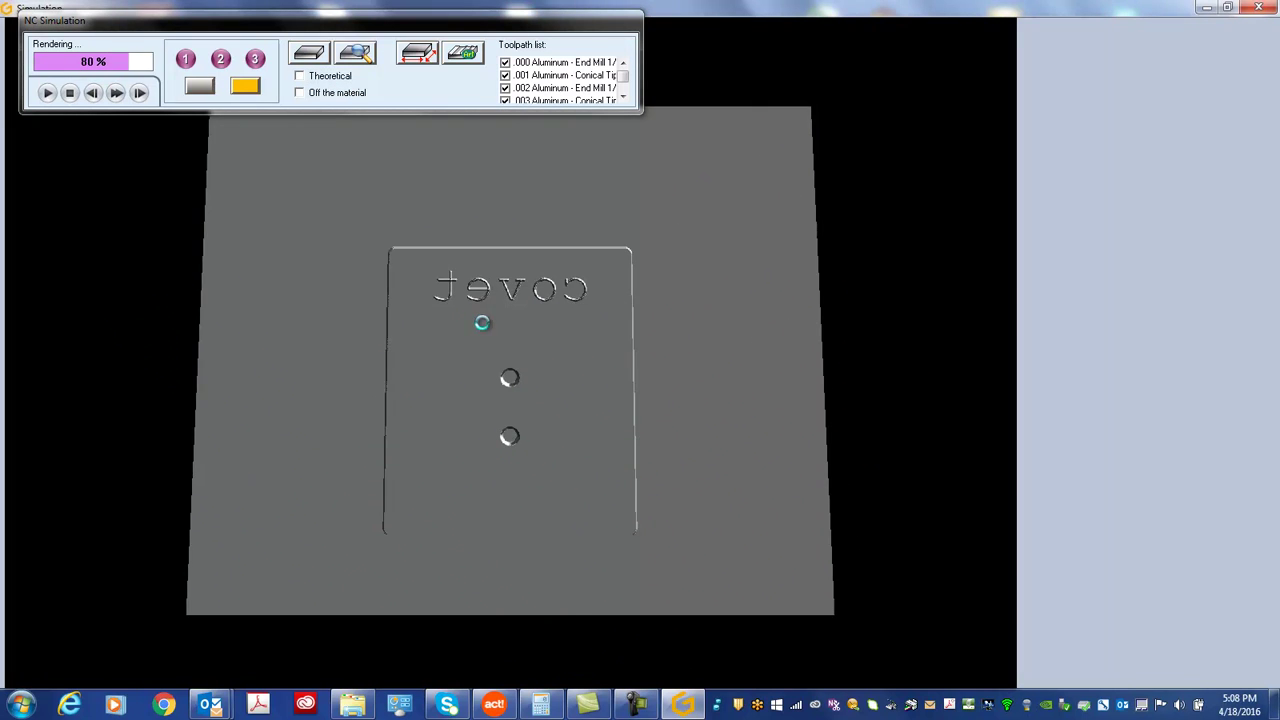
scroll(358, 360, up, 5)
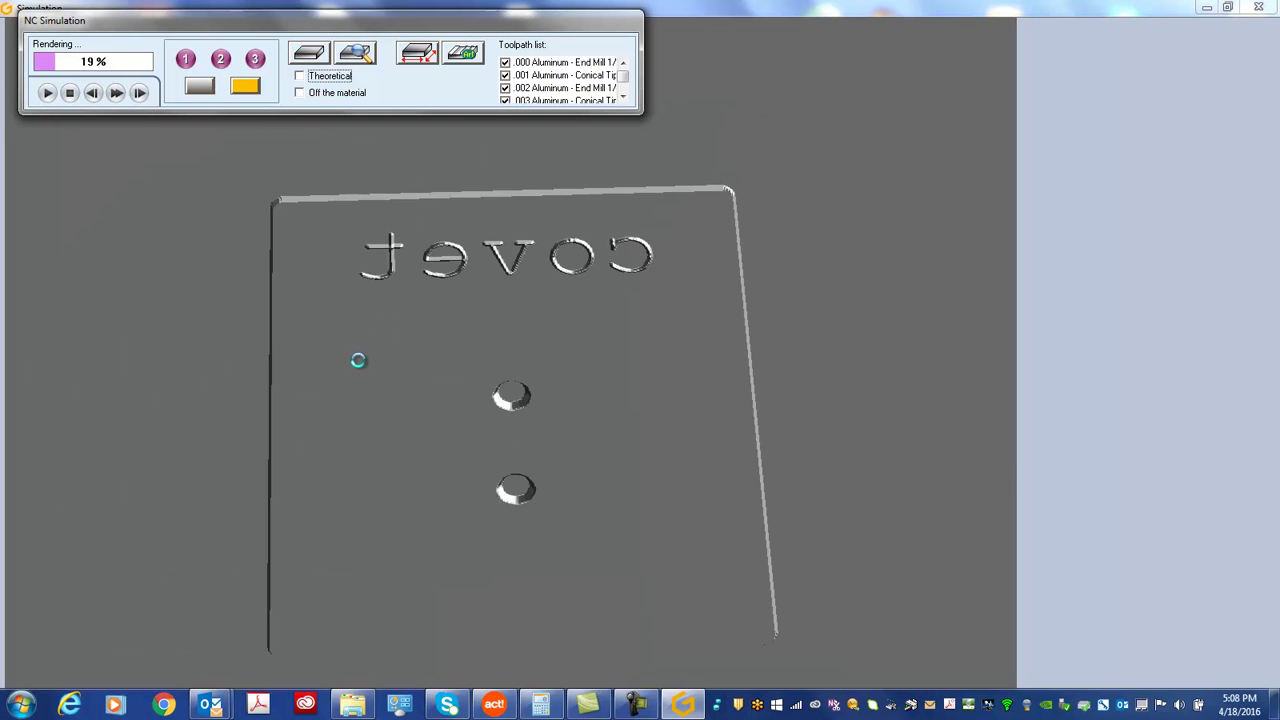
scroll(420, 404, down, 3)
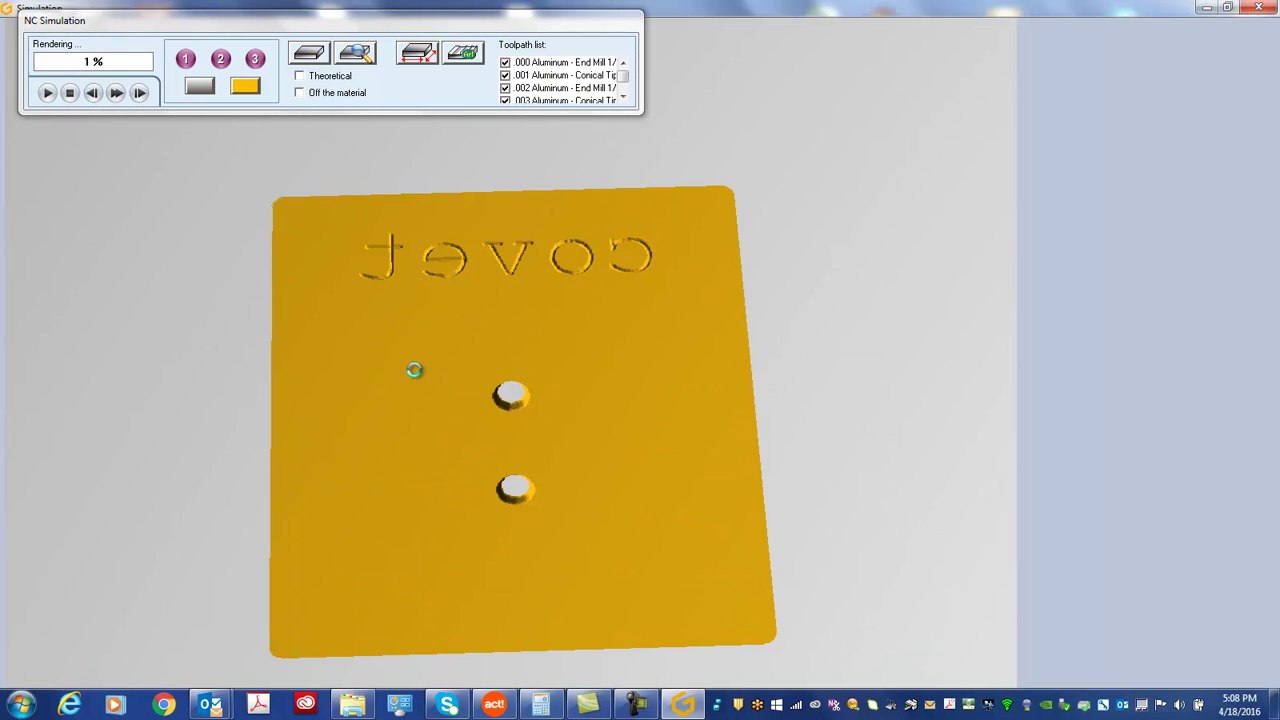
drag(315, 568, 329, 517)
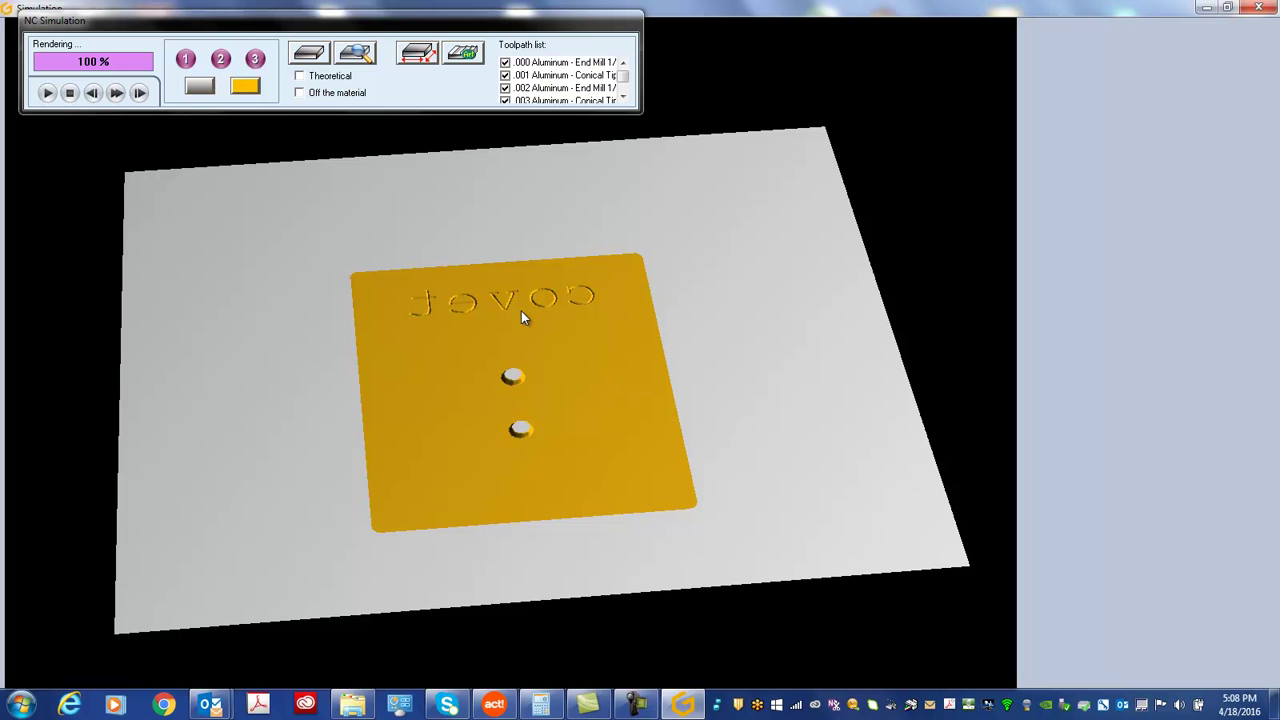
Close the simulation without saving its output and switch to Layer 1's relief objects
click(1263, 9)
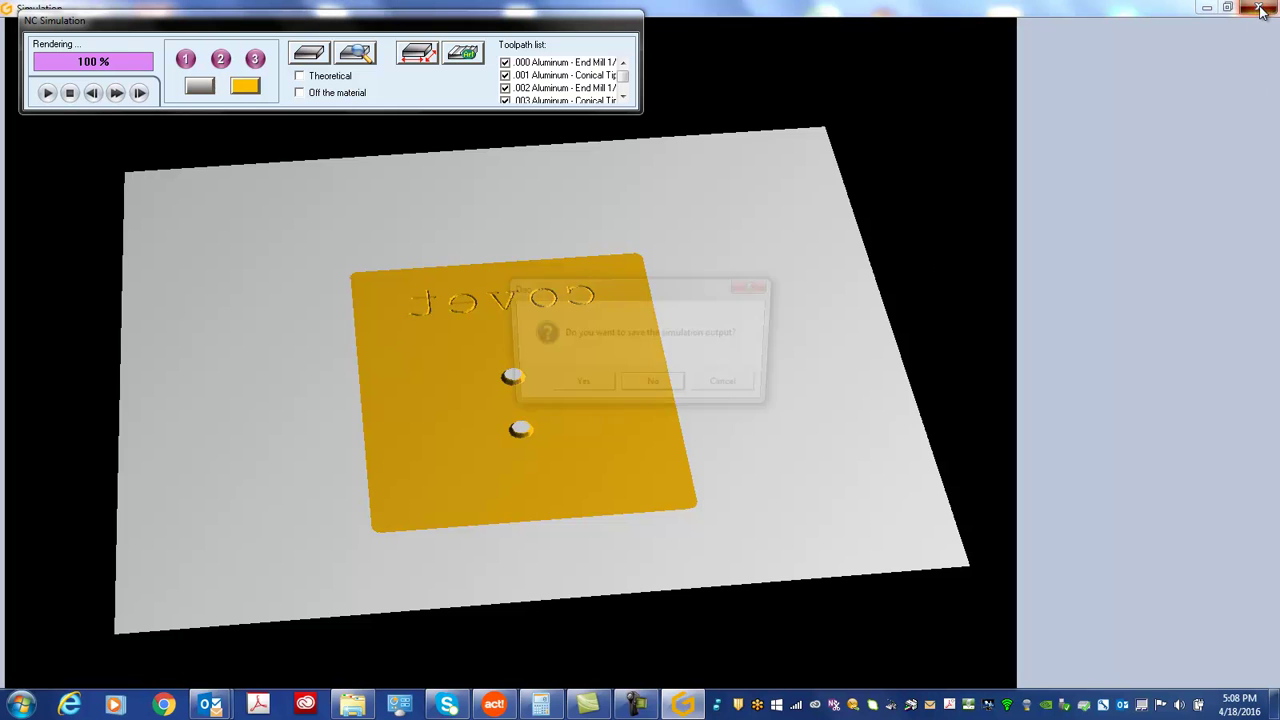
click(717, 384)
click(200, 87)
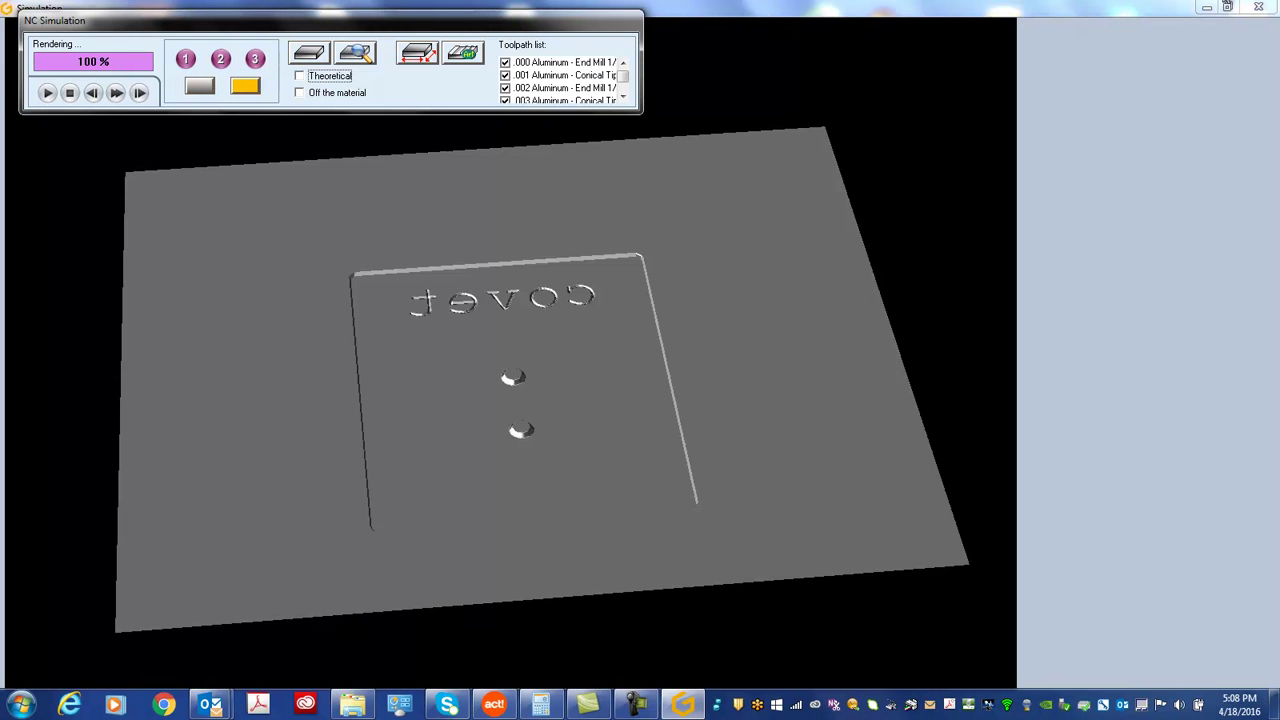
click(1263, 9)
click(658, 389)
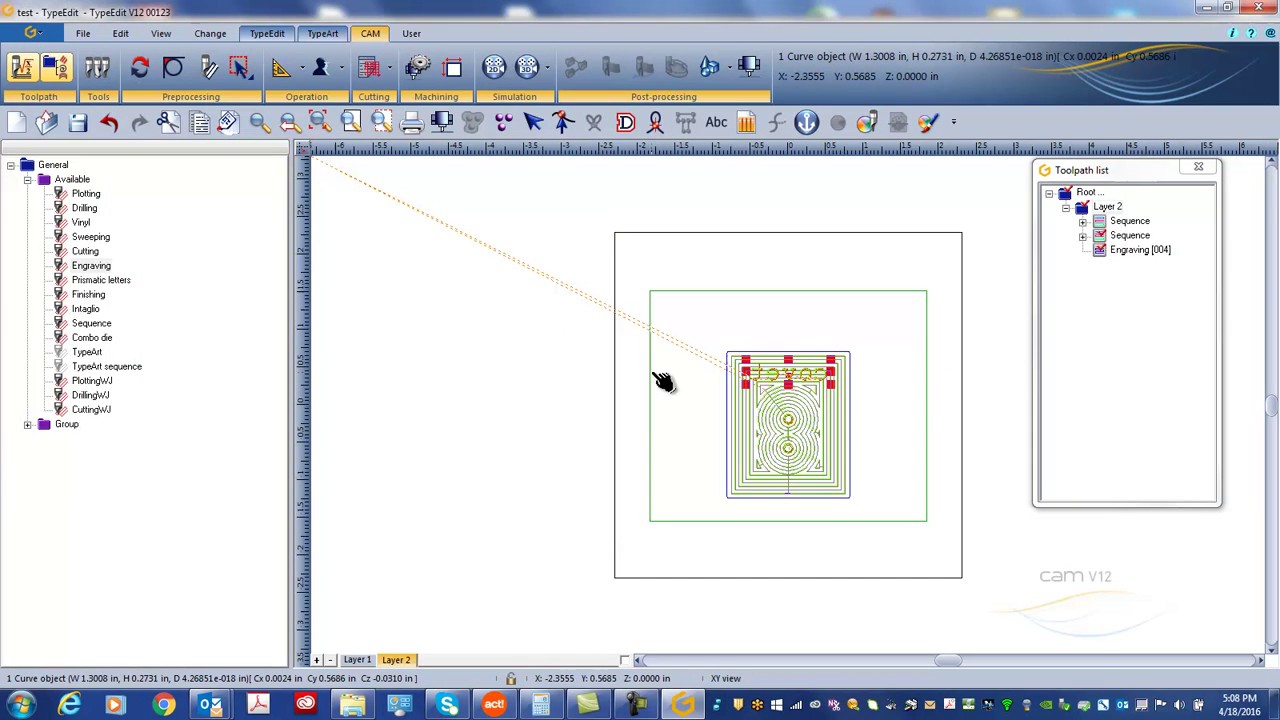
click(1128, 235)
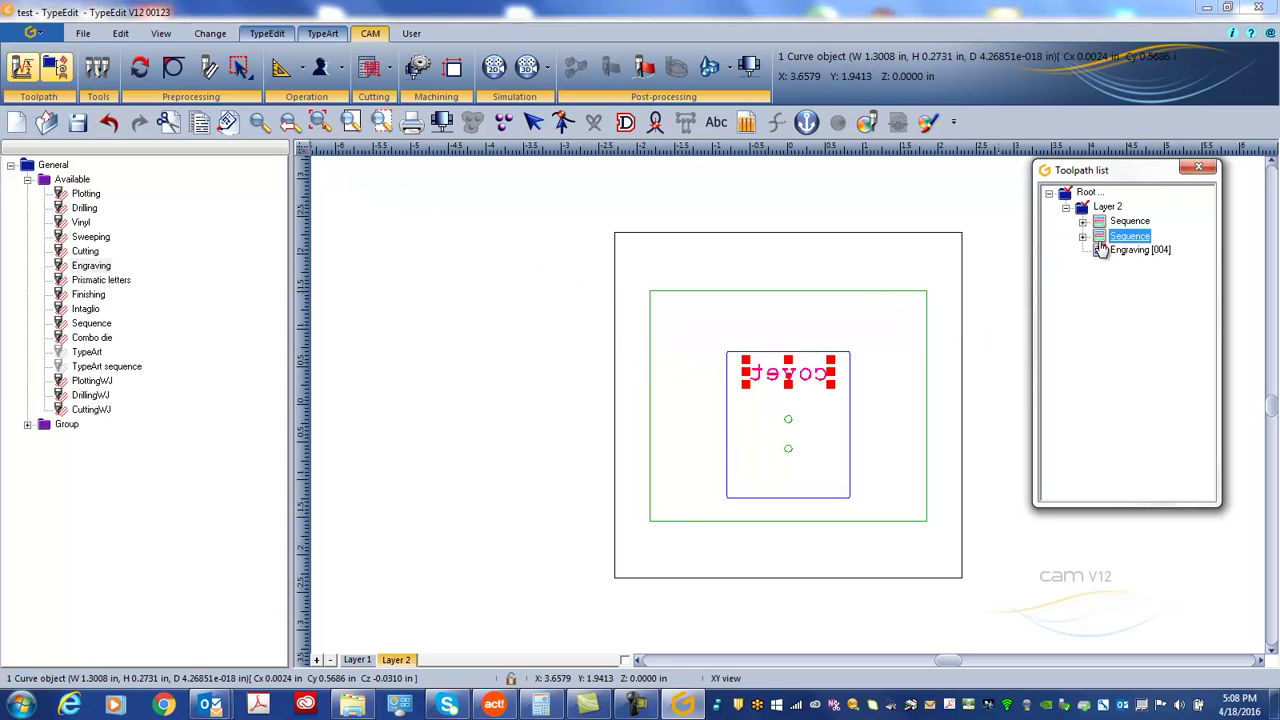
click(1140, 250)
click(358, 660)
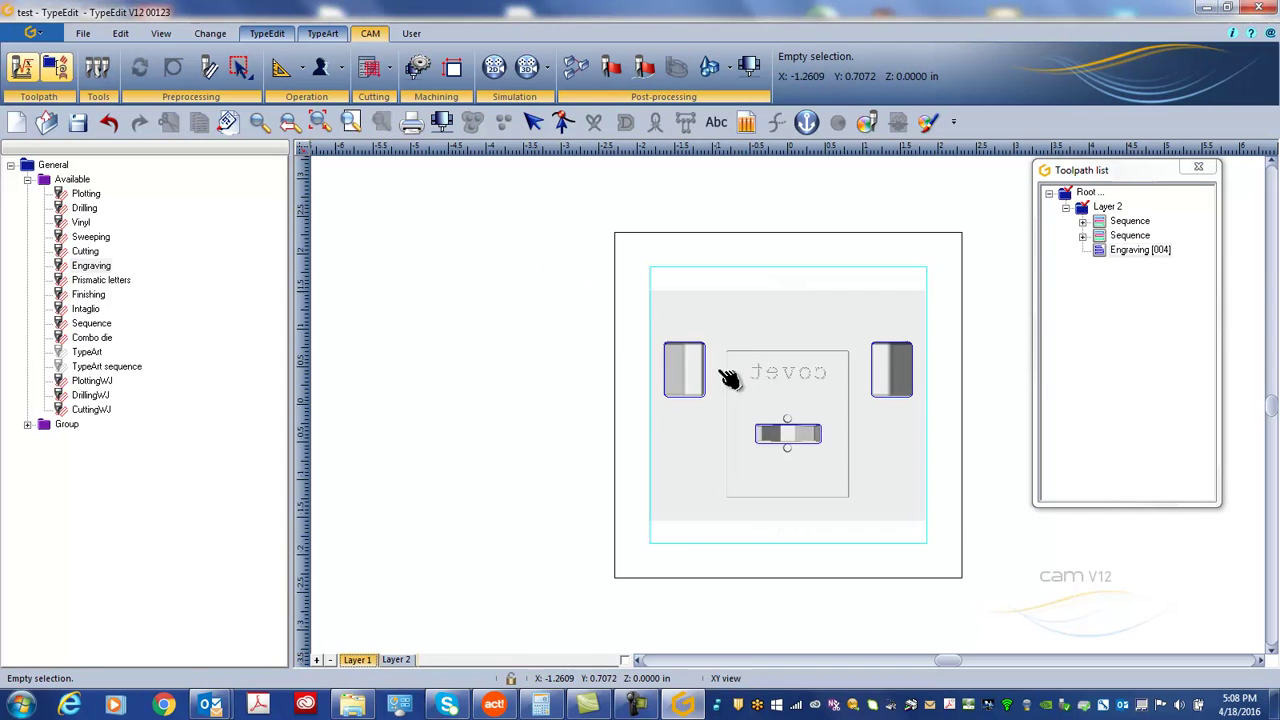
Create a TypeArt toolpath on both relief areas with Aluminum - Ball Nose 1/8 in at 0.1 in
click(771, 278)
shift+click(704, 352)
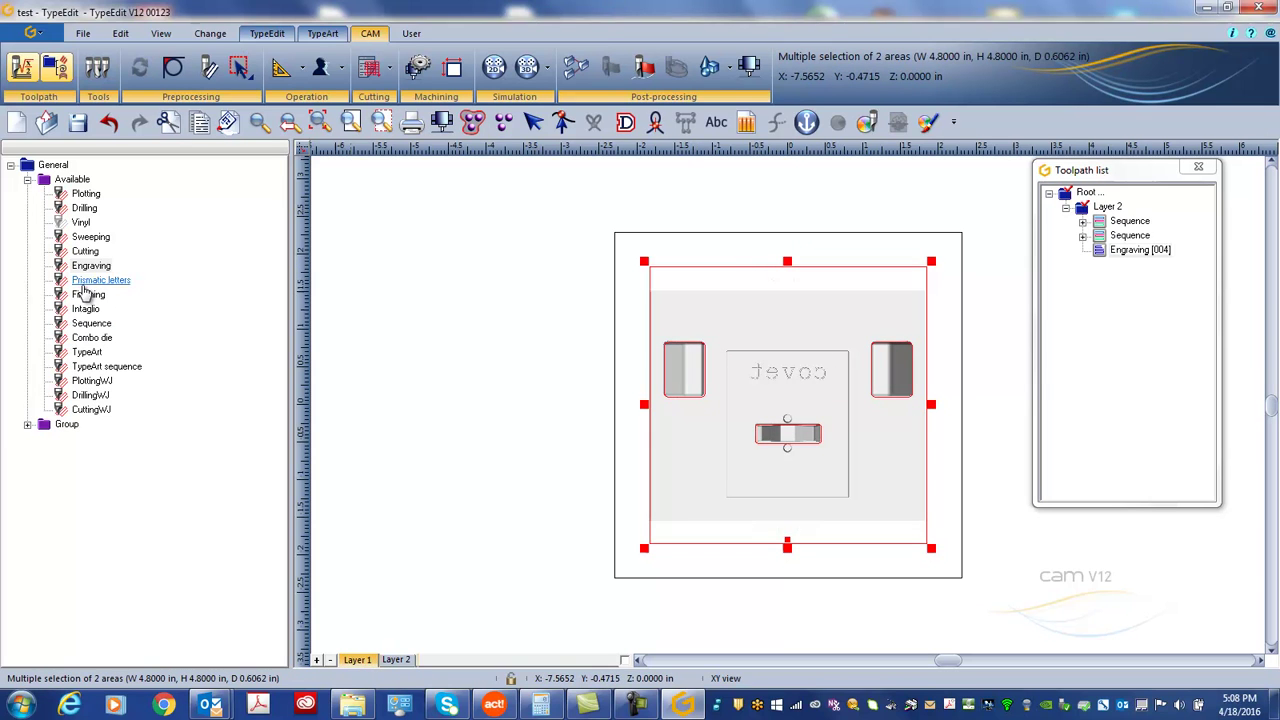
double_click(87, 354)
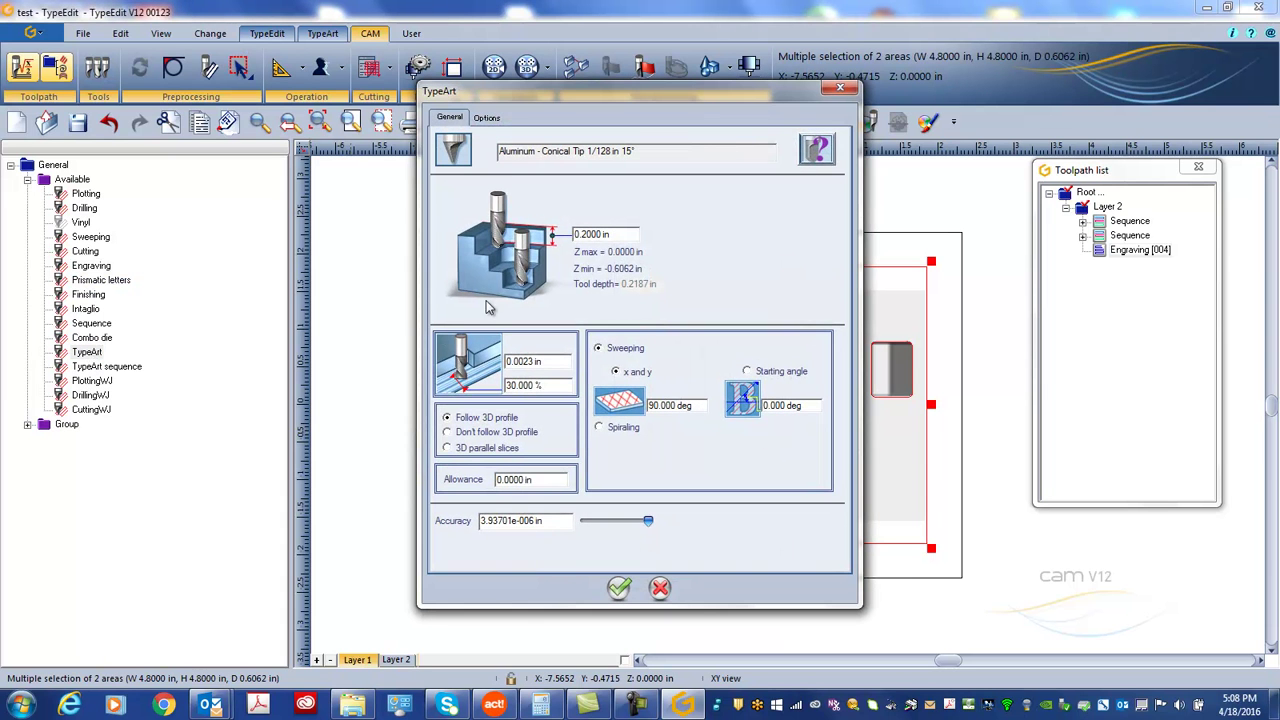
click(816, 149)
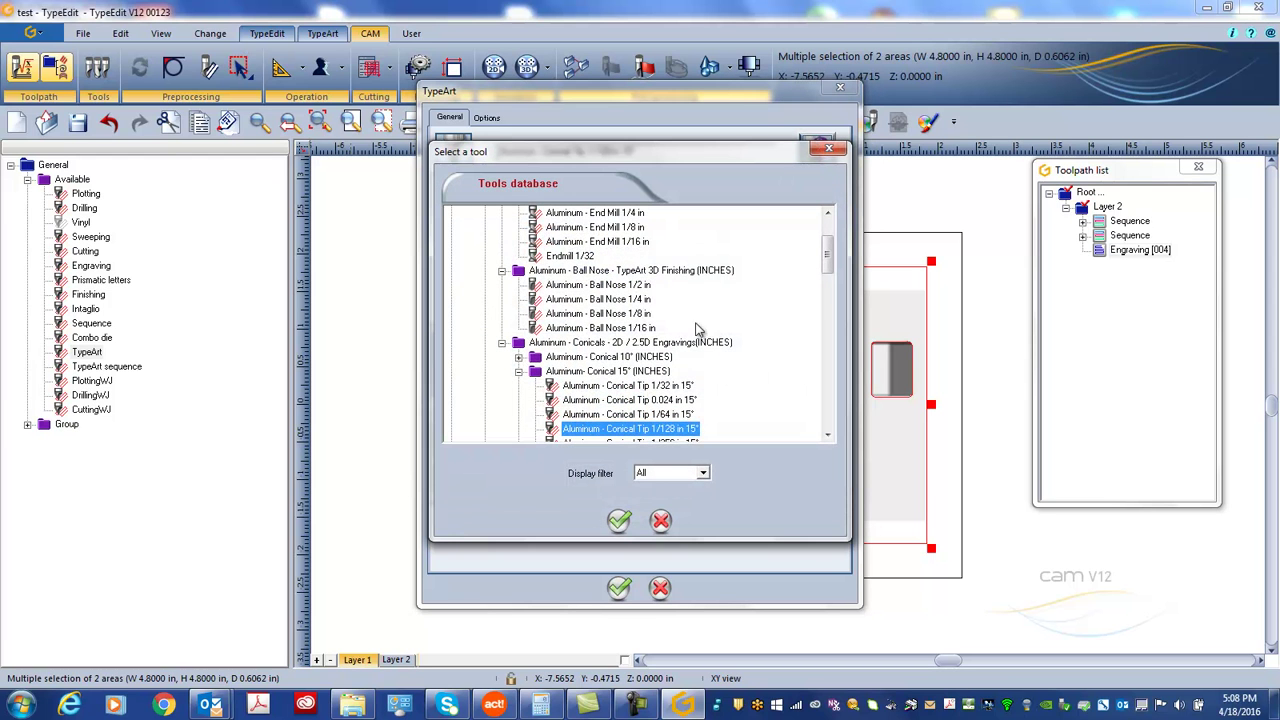
scroll(680, 330, up, 1)
click(610, 357)
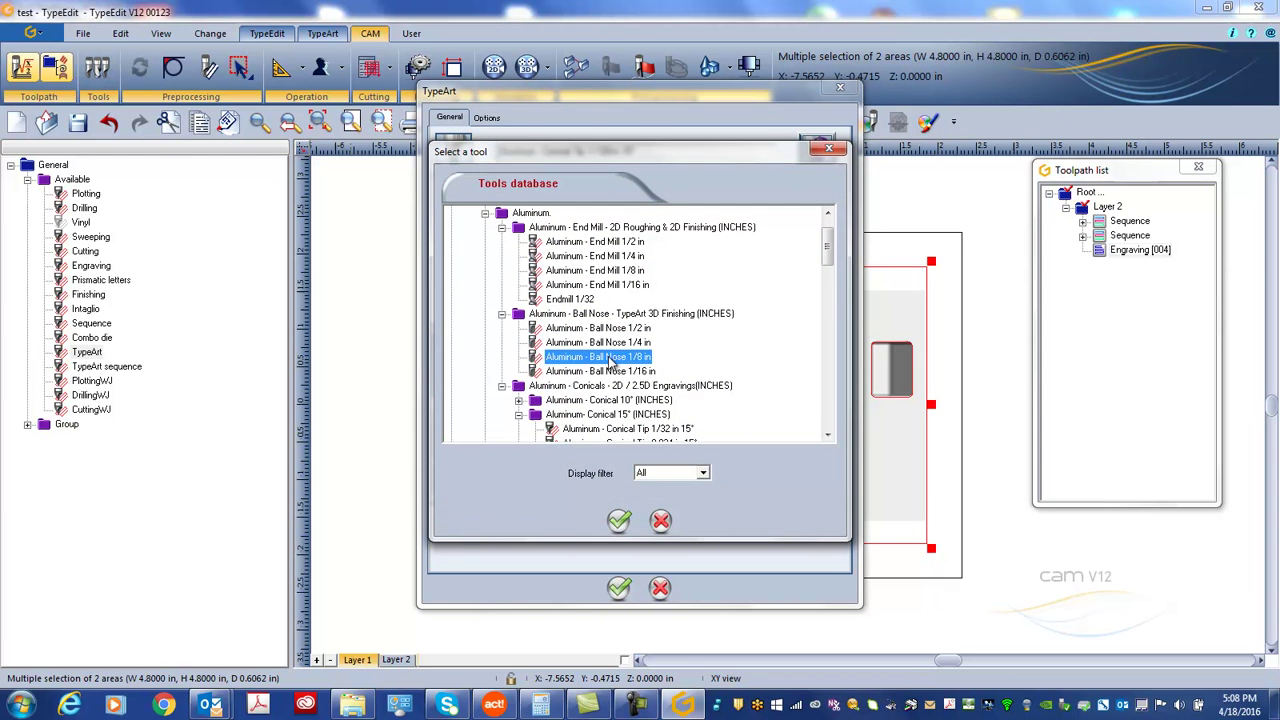
click(619, 520)
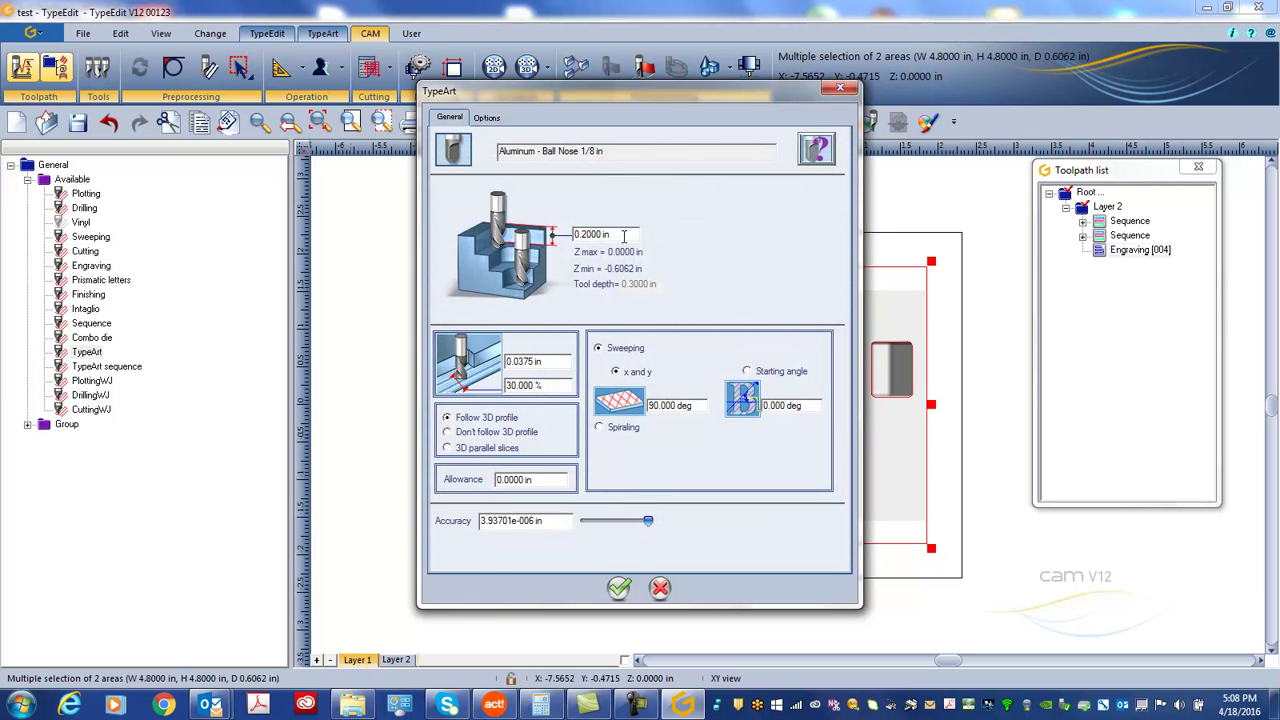
drag(619, 234, 584, 232)
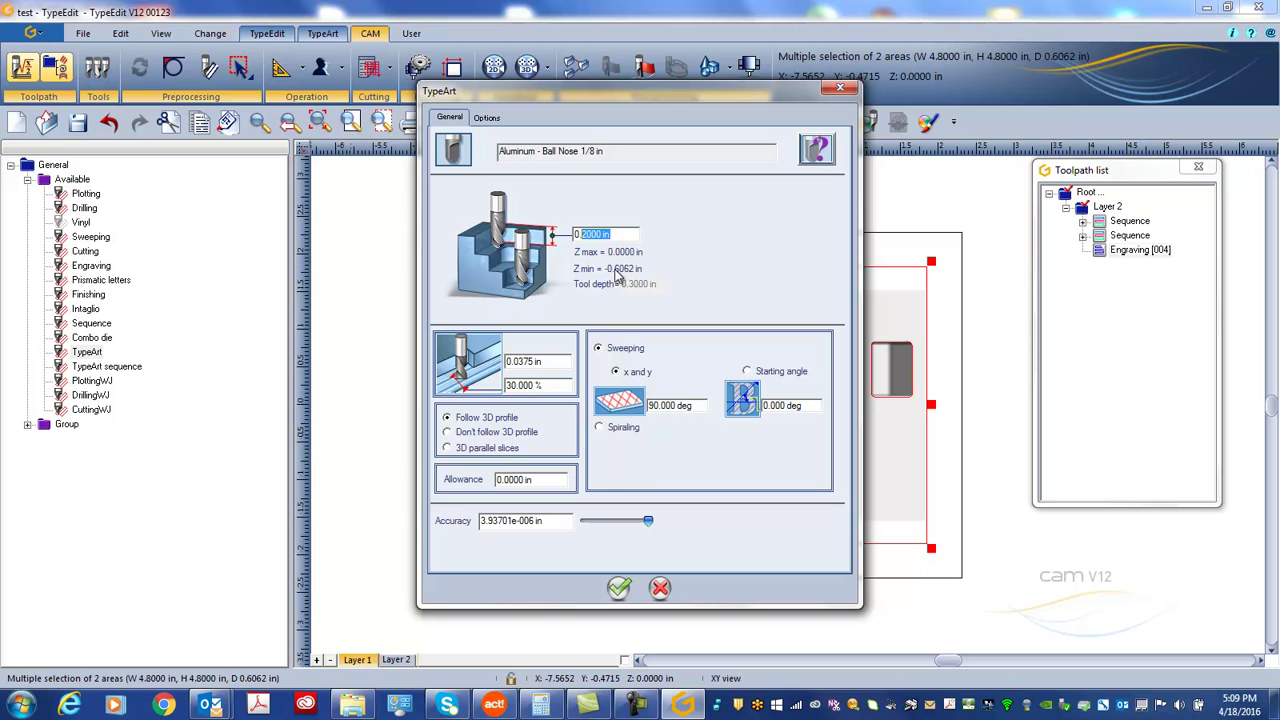
text(1)
click(619, 589)
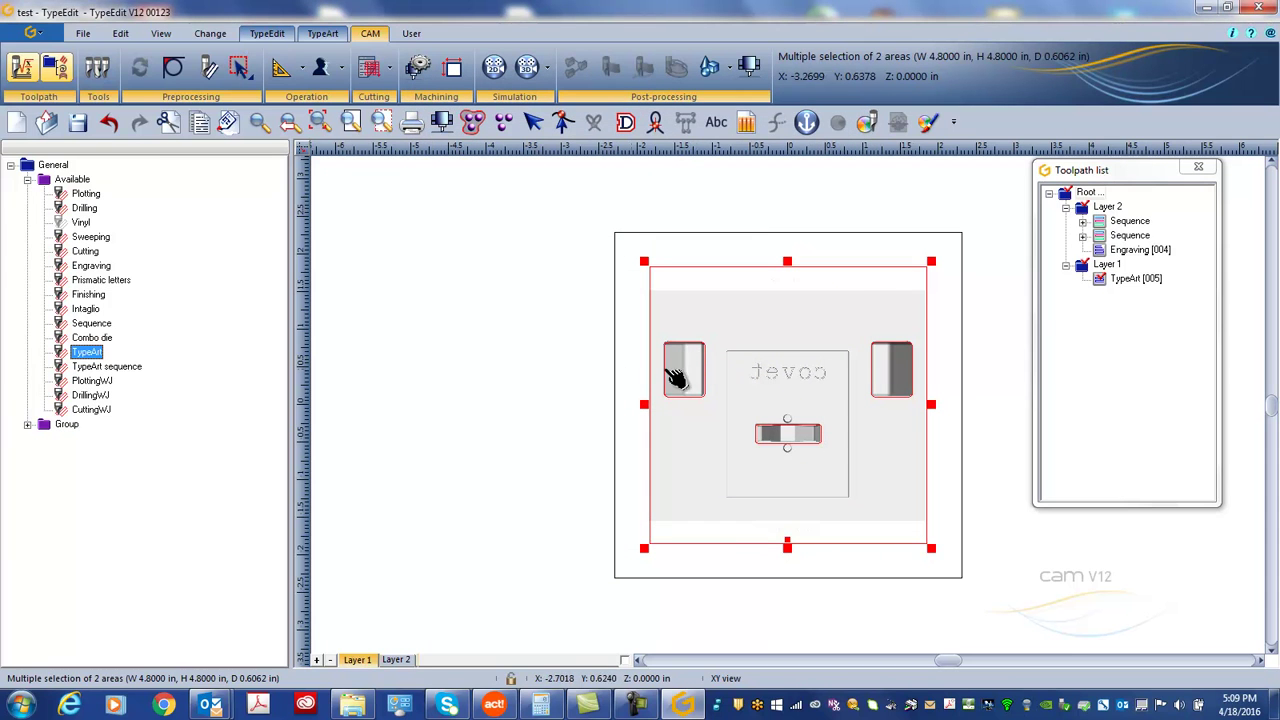
Add a TypeArt toolpath using Aluminum - Conical Tip 1/128 in 15° at 0.2000 in depth
click(1103, 280)
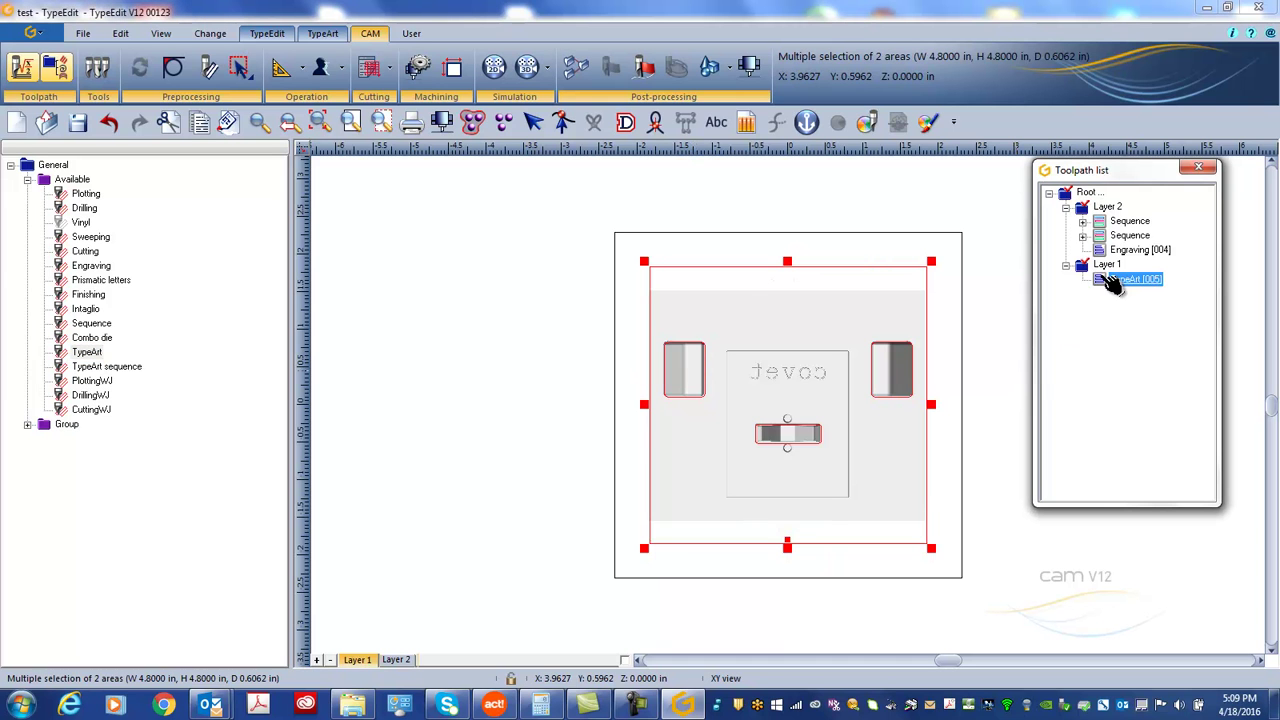
double_click(85, 353)
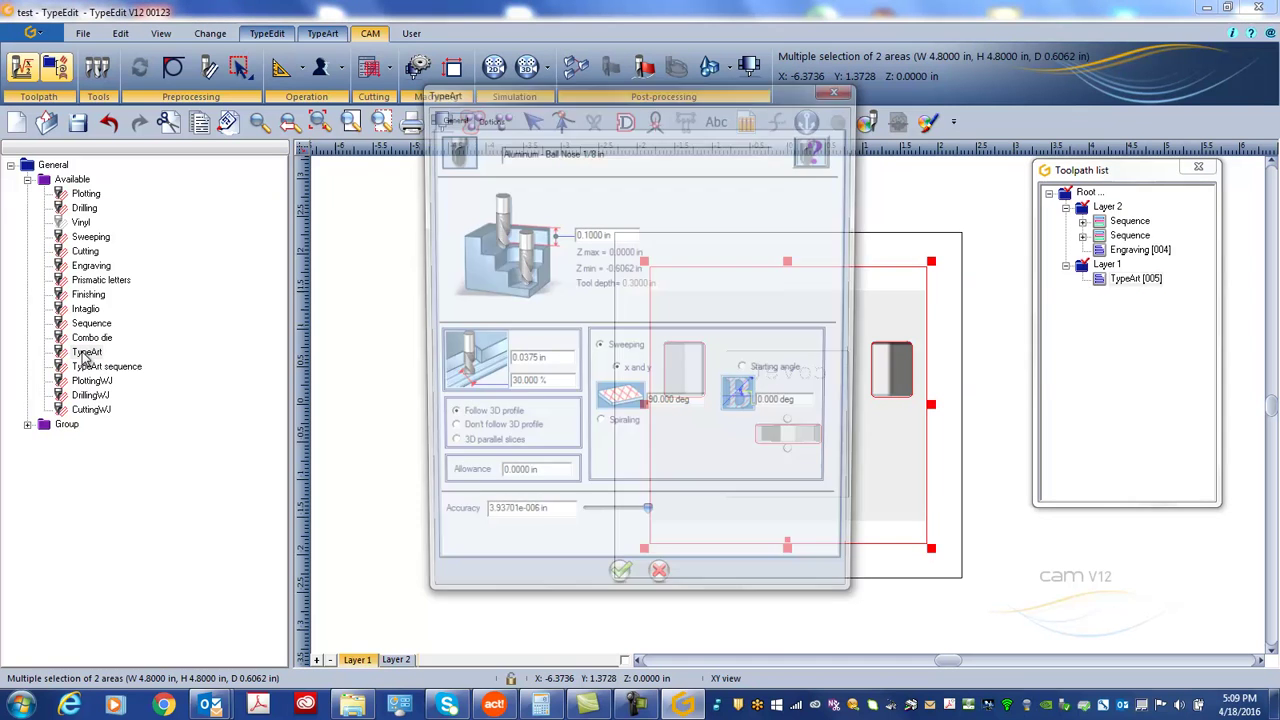
click(816, 149)
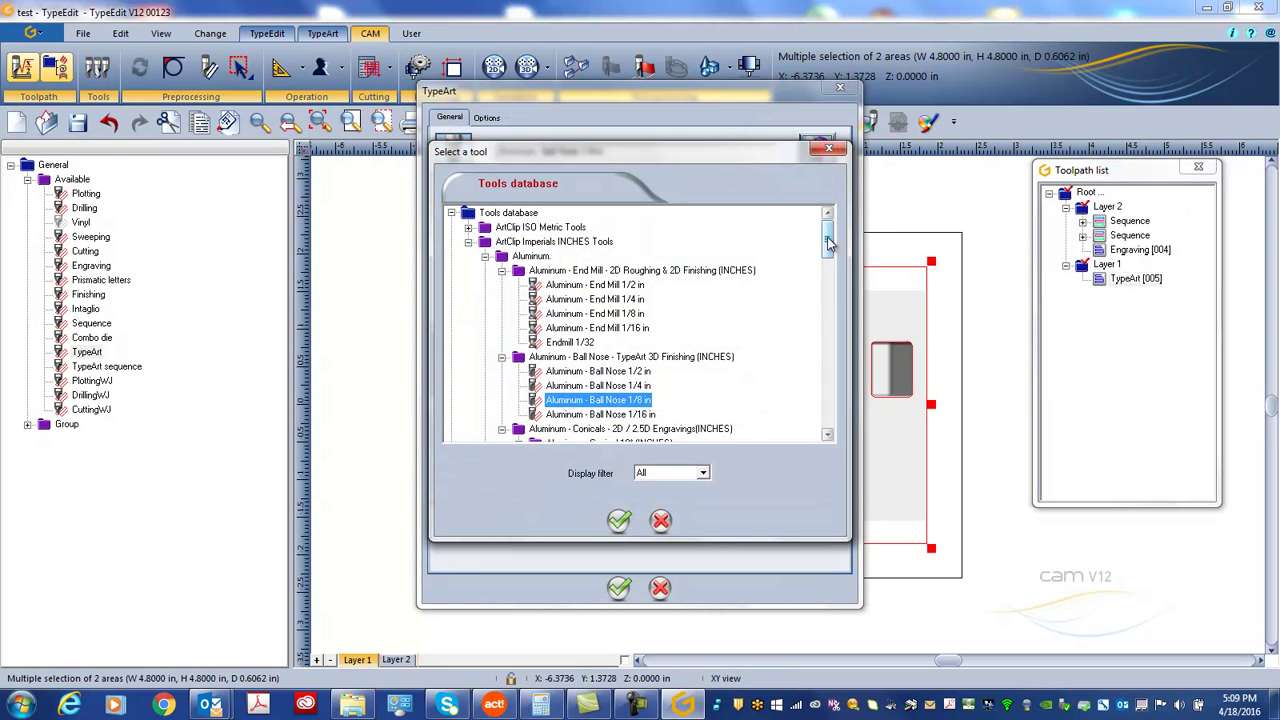
drag(828, 242, 828, 270)
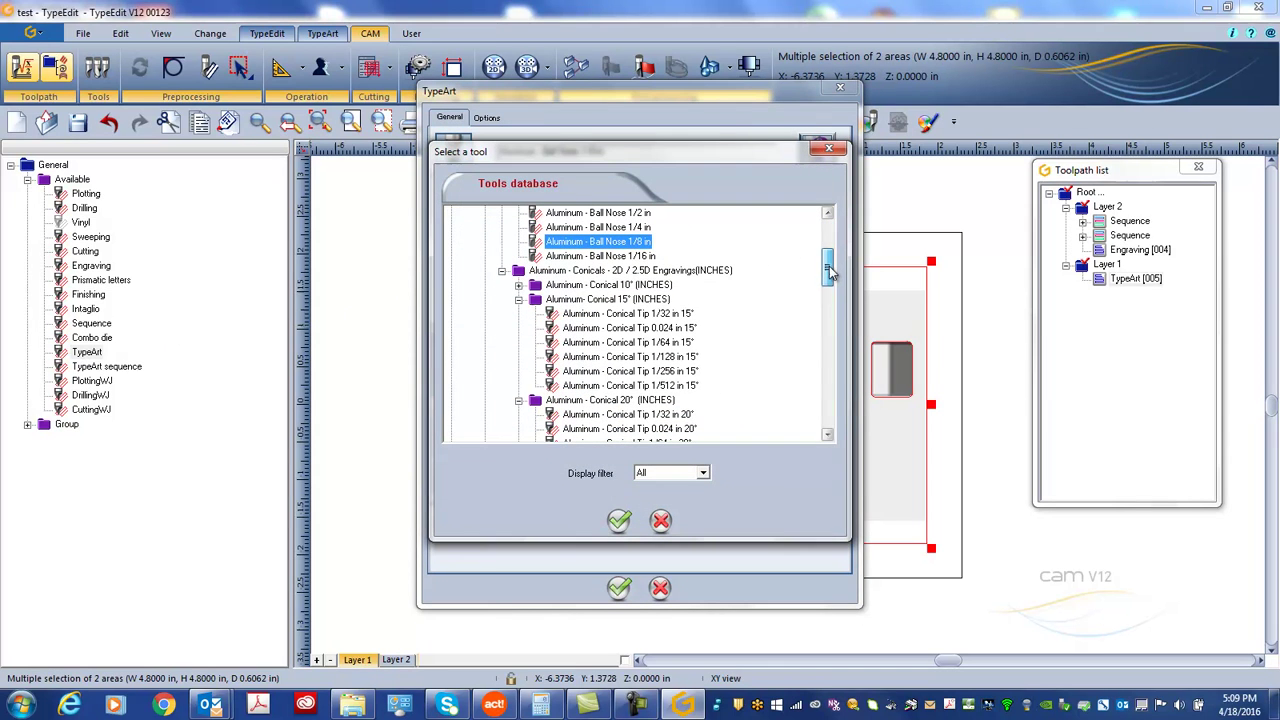
right_click(654, 358)
click(695, 386)
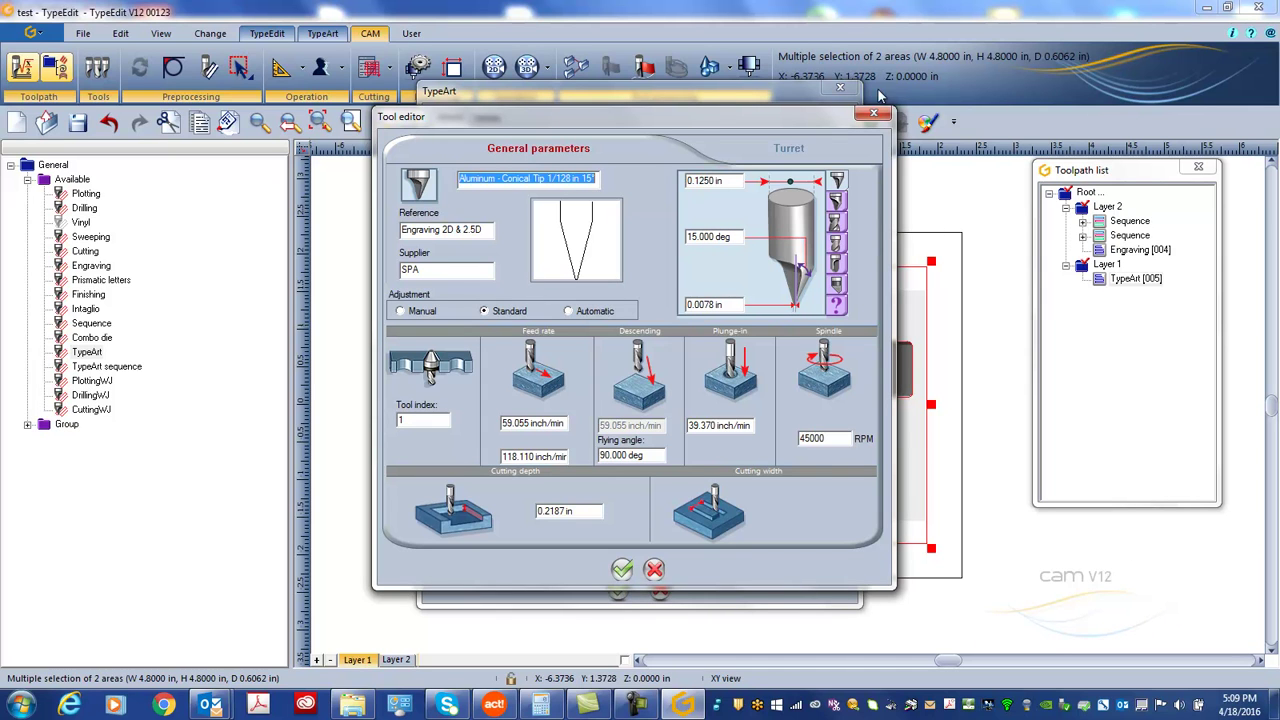
click(622, 570)
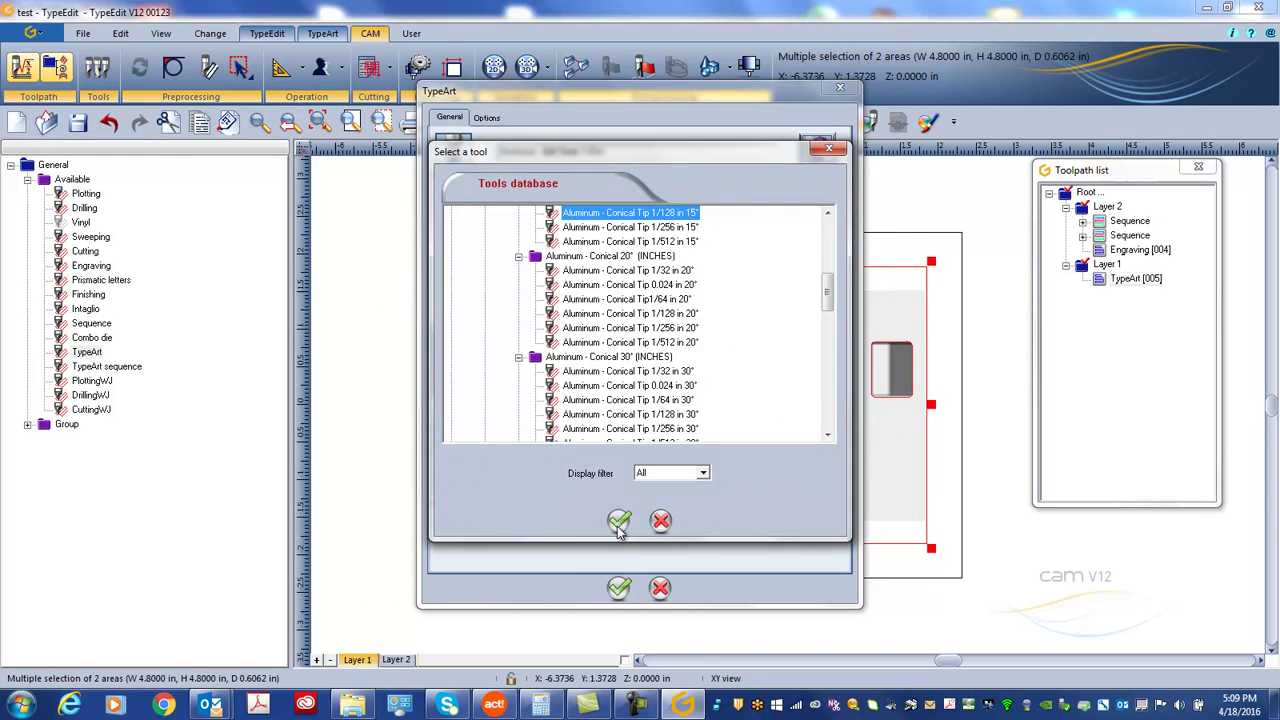
click(619, 522)
drag(612, 236, 591, 236)
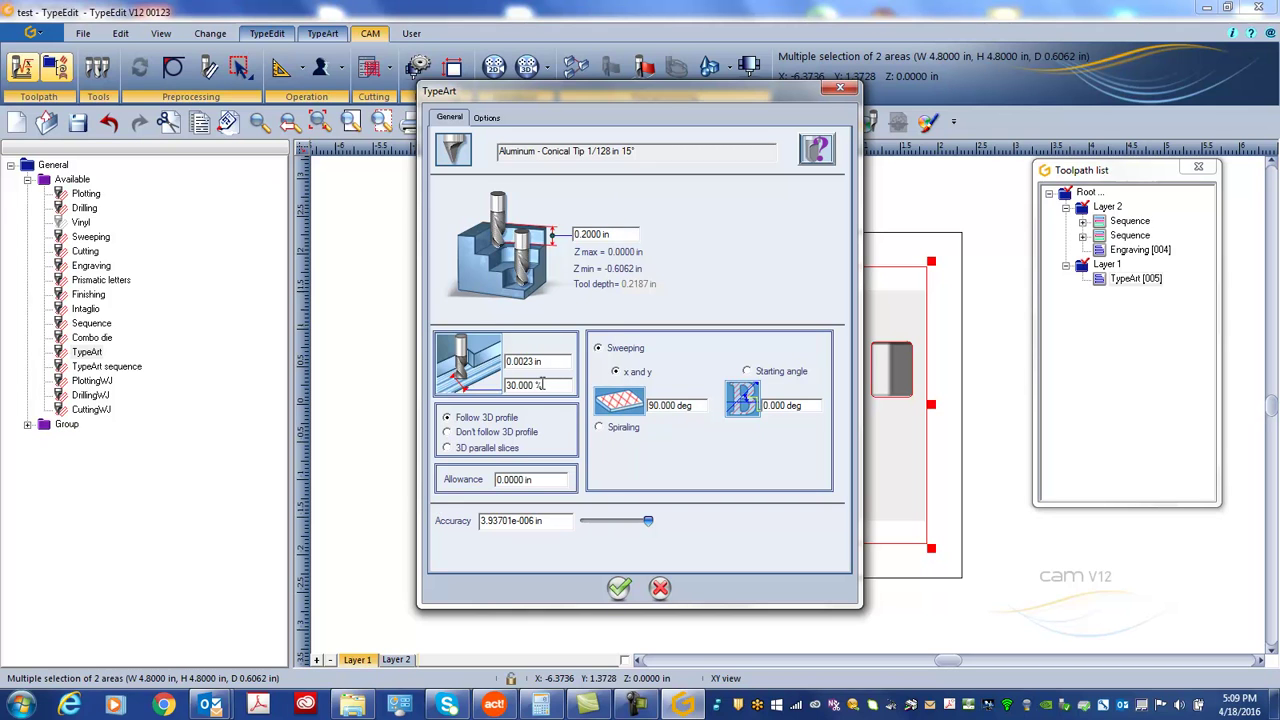
click(619, 588)
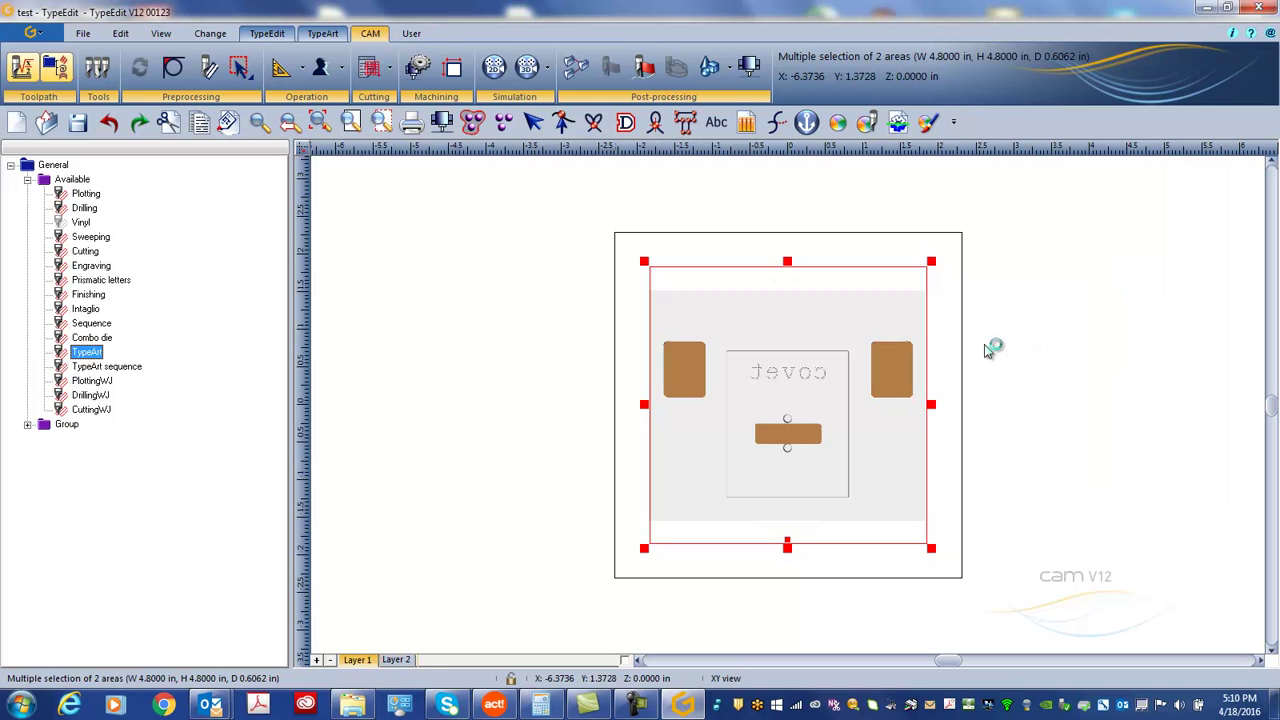
Recompute the ball-nose TypeArt [005] with a 0.05 allowance, producing TypeArt [007]
click(1100, 295)
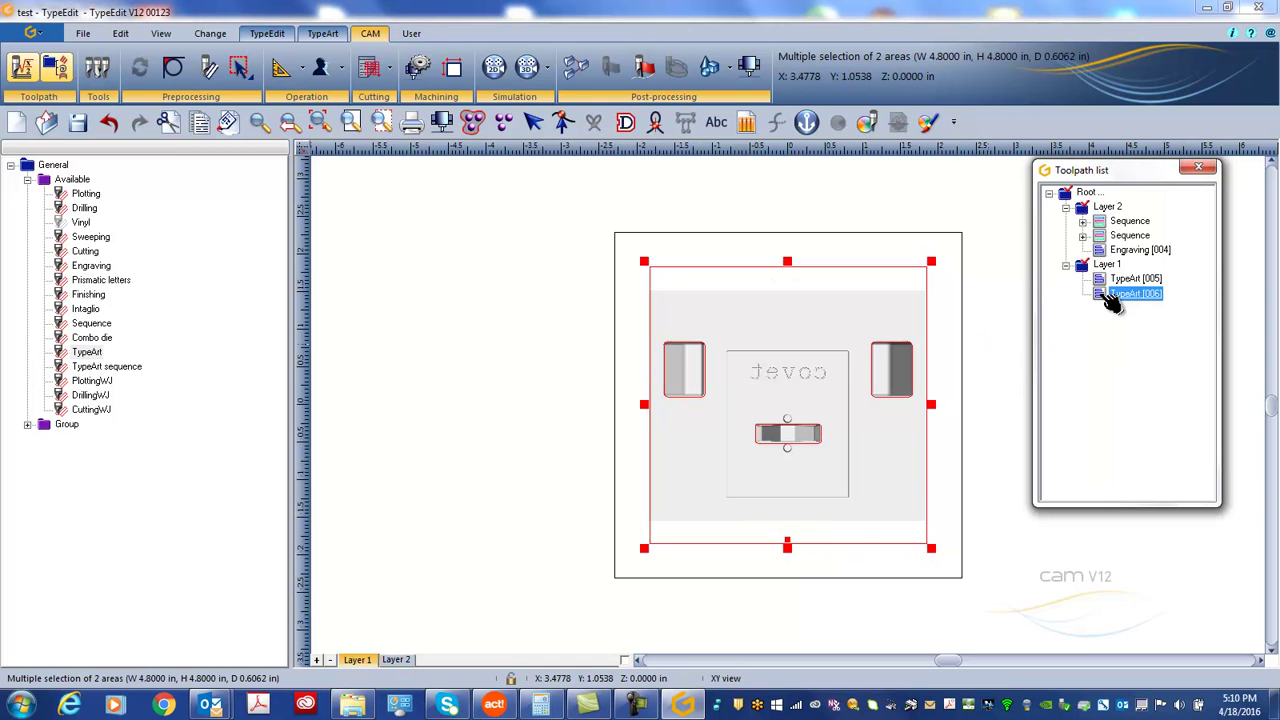
right_click(1110, 280)
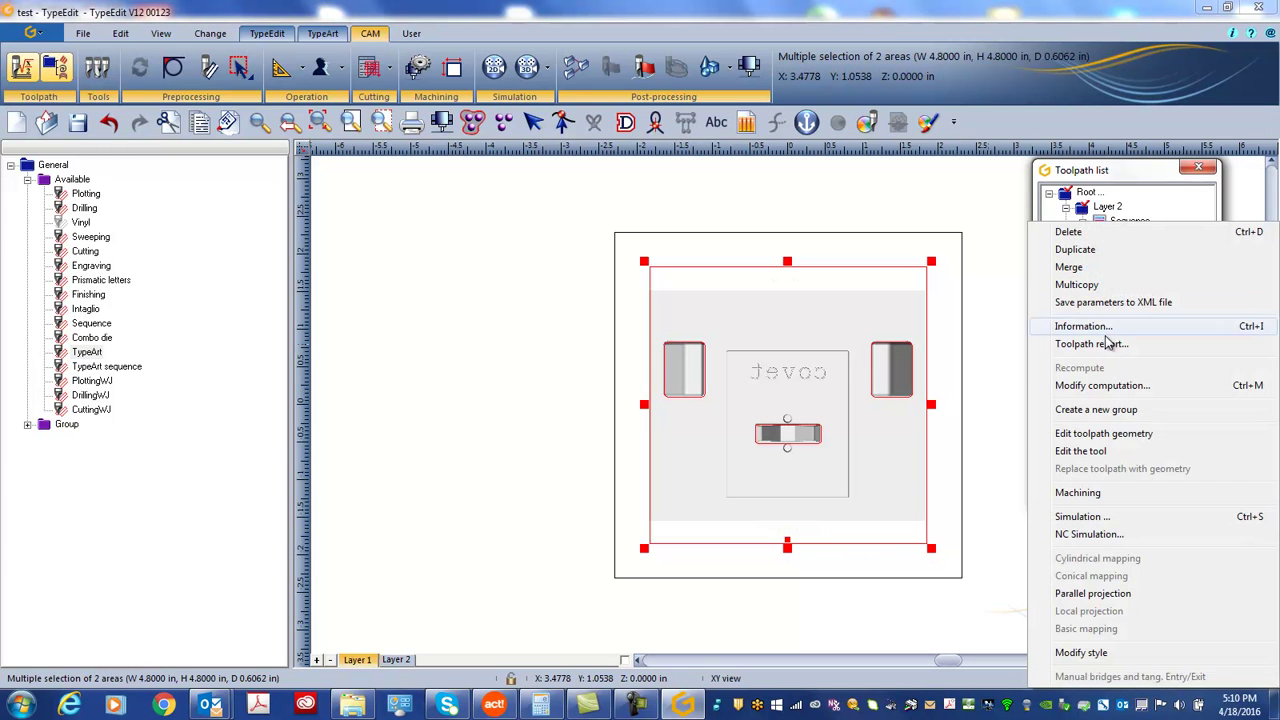
click(1082, 386)
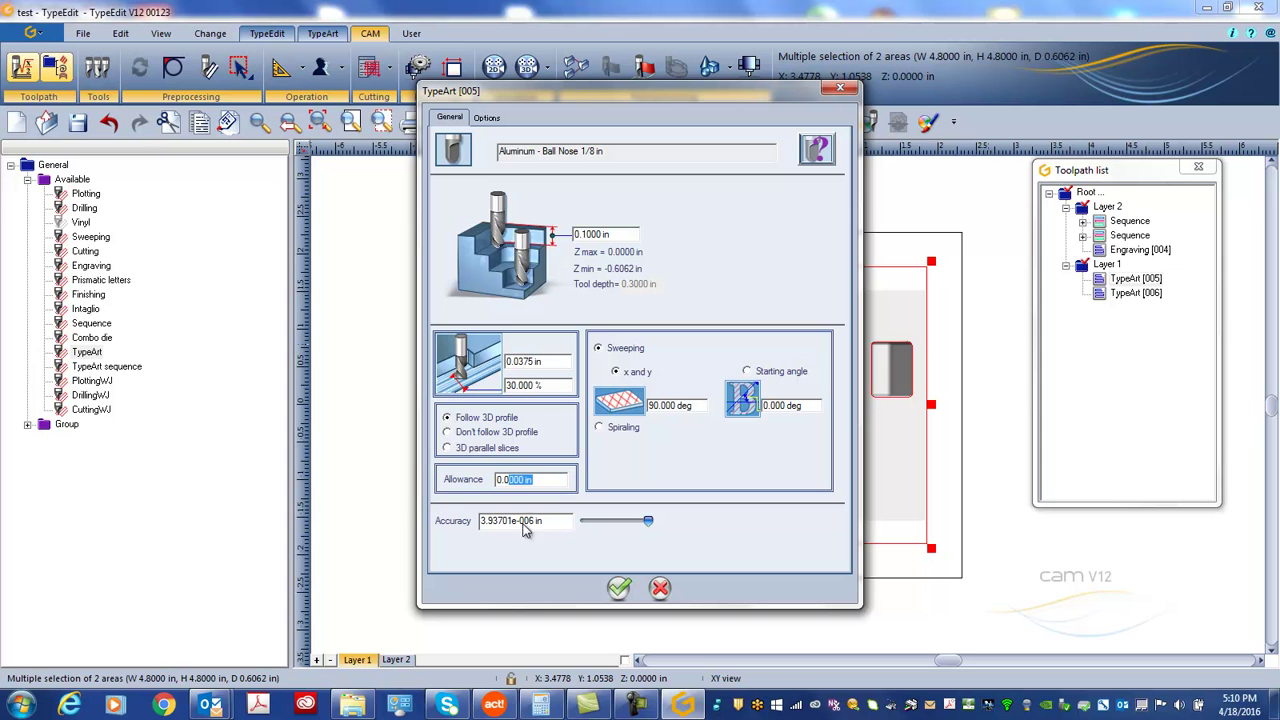
click(619, 589)
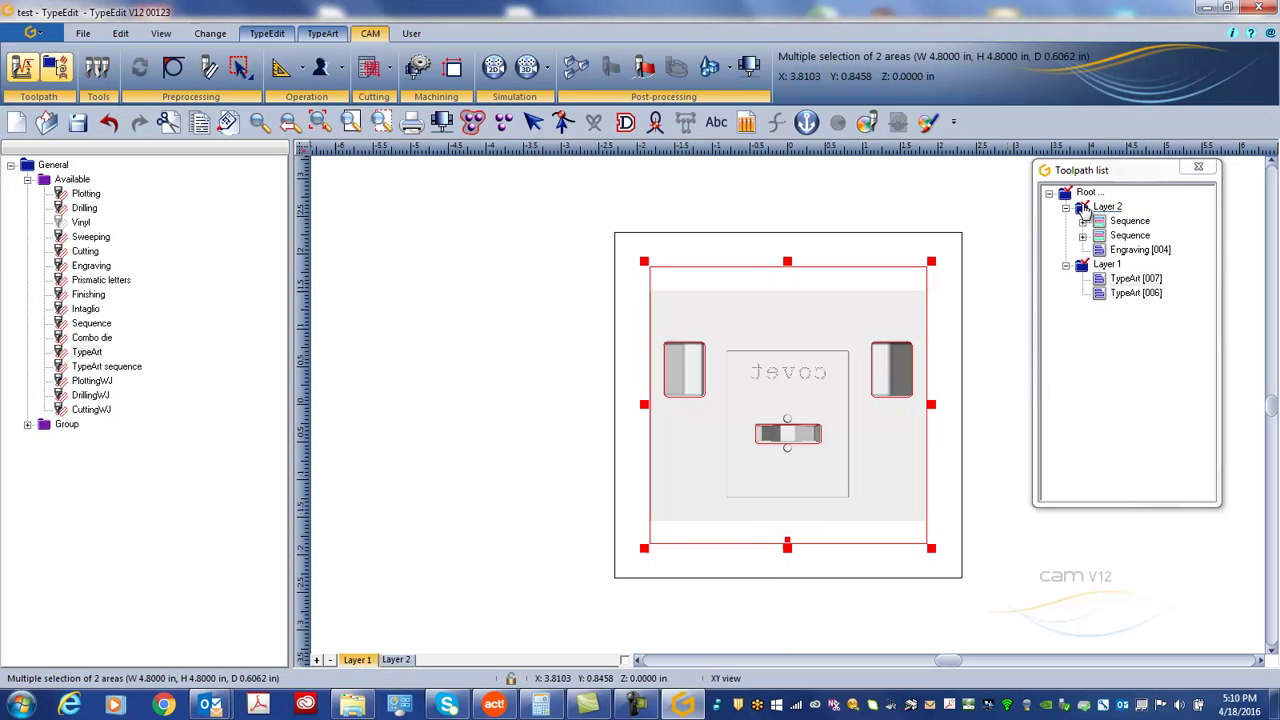
Simulate all toolpaths from Root, render the finished plate, and orbit it toward top-down
right_click(1085, 191)
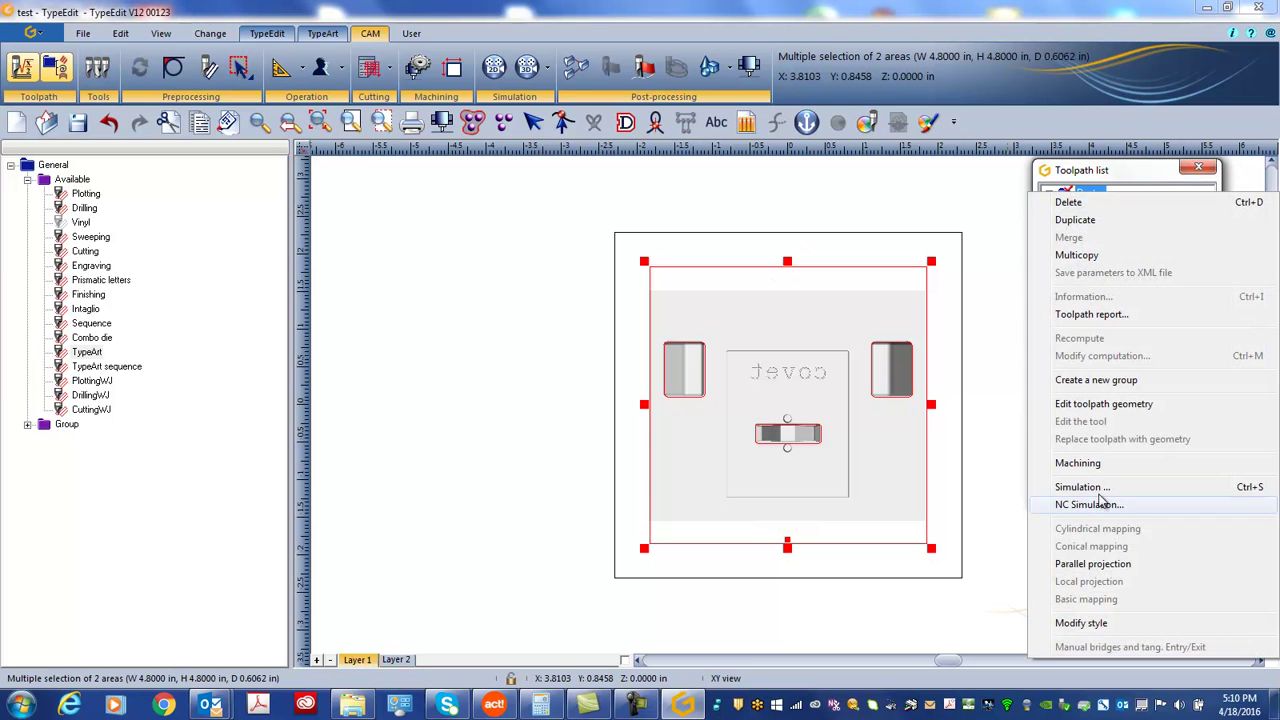
click(1093, 505)
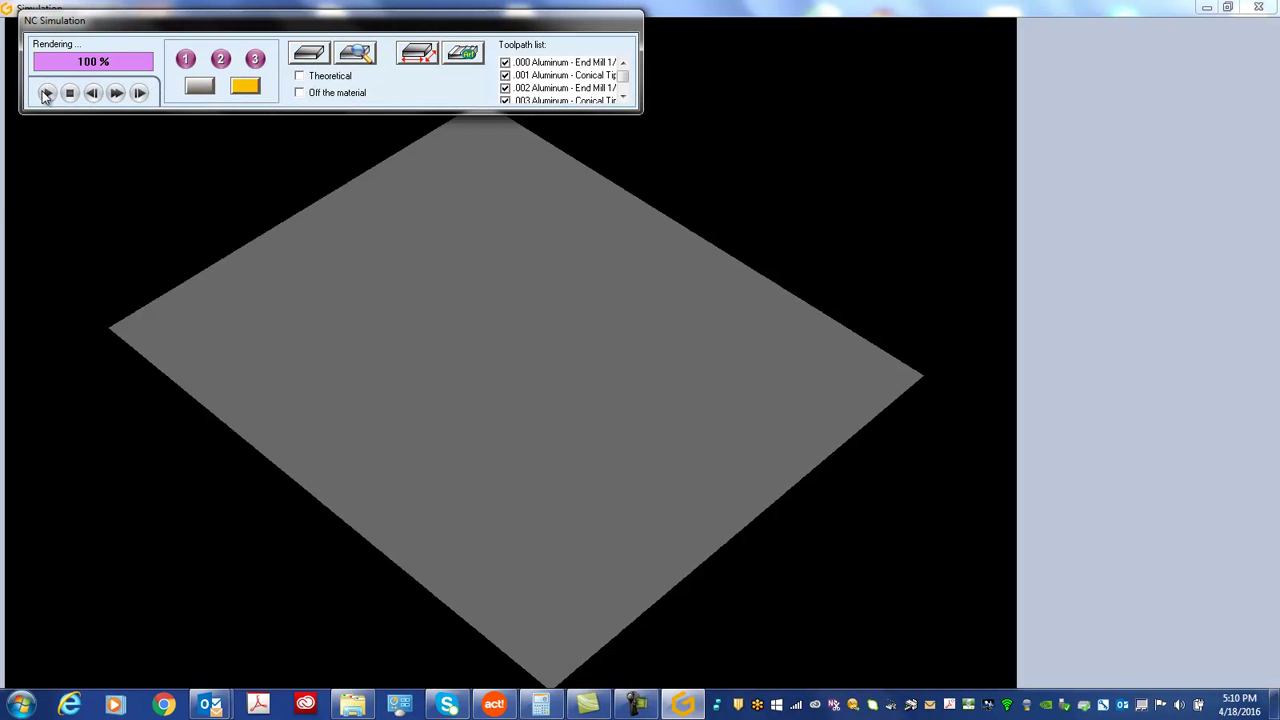
click(47, 93)
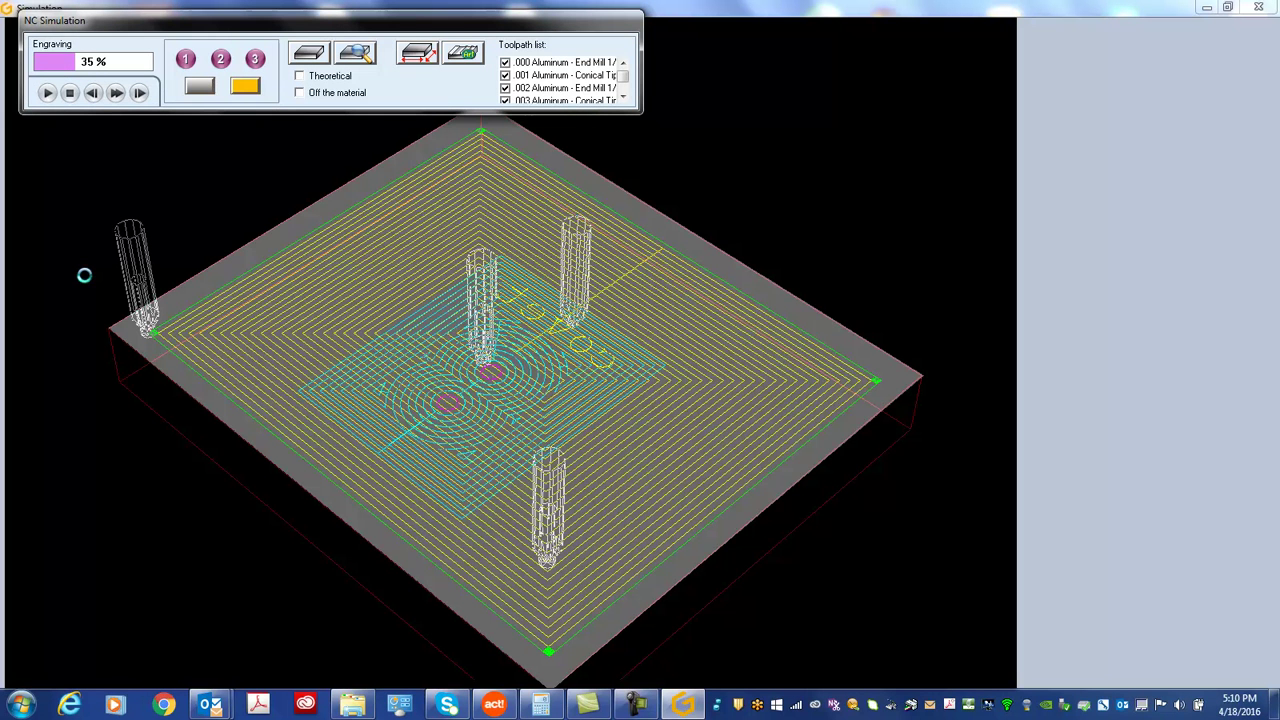
click(48, 93)
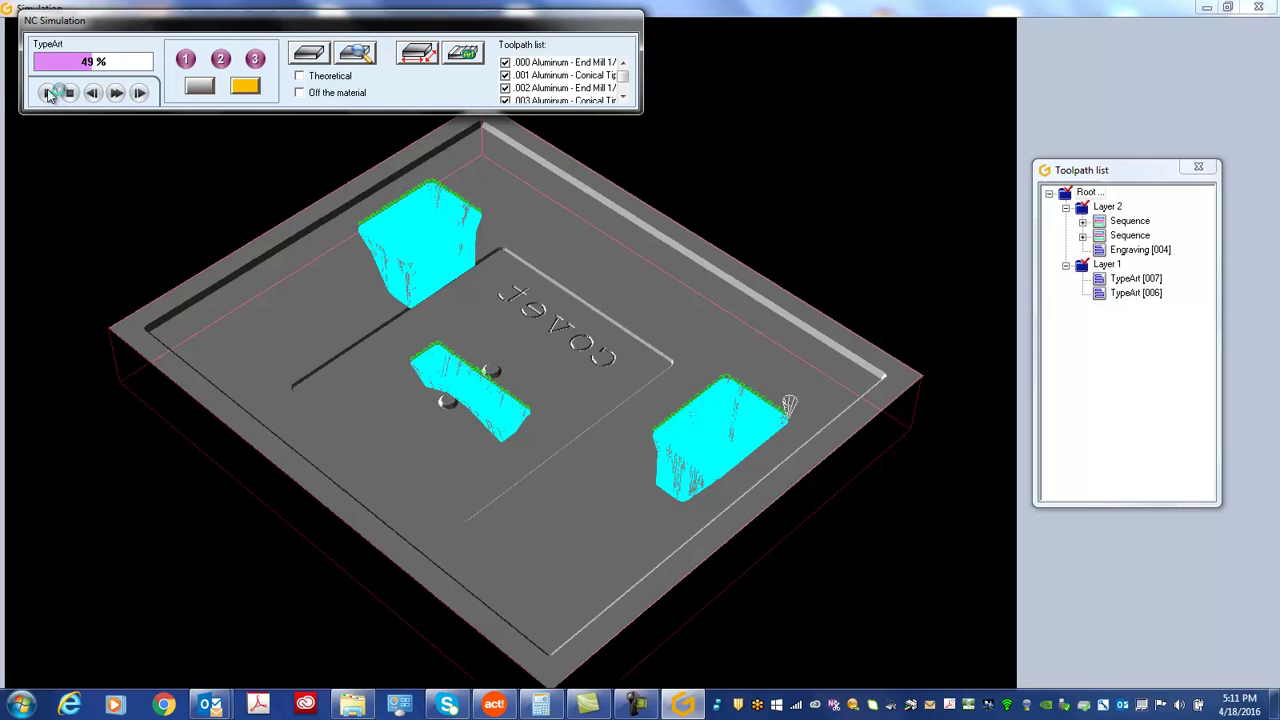
click(48, 93)
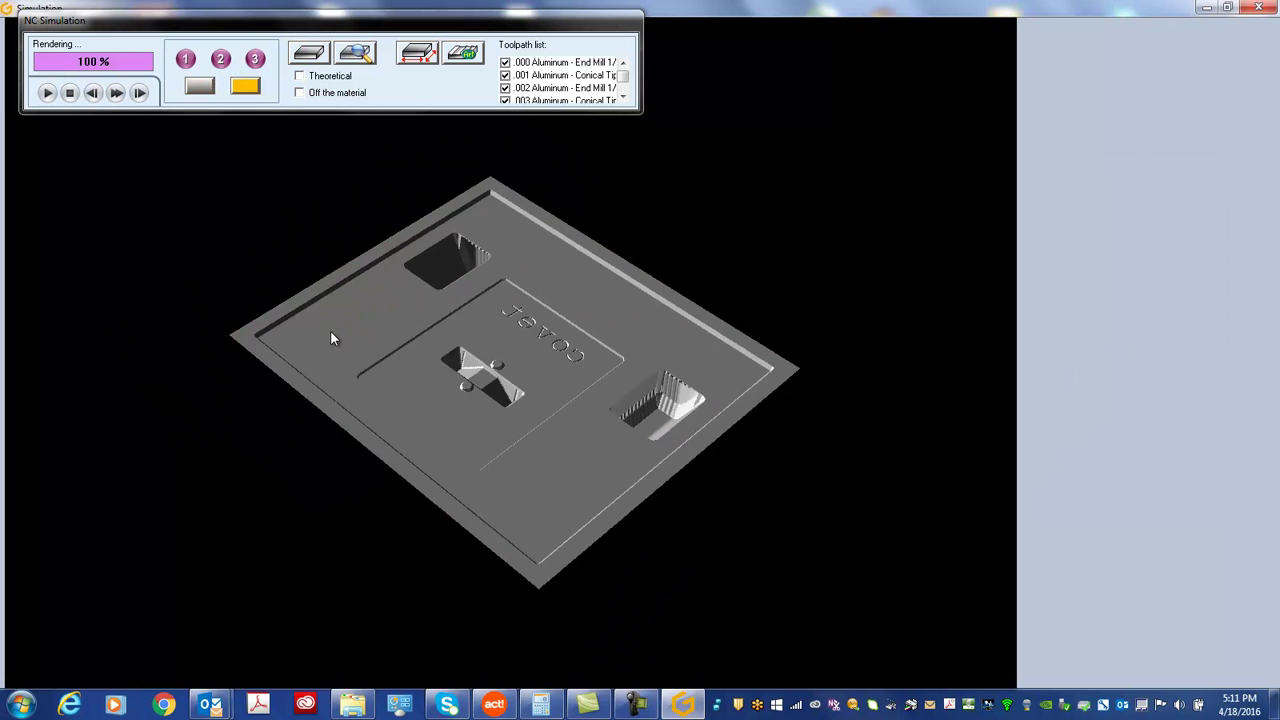
middle_drag(382, 404, 409, 424)
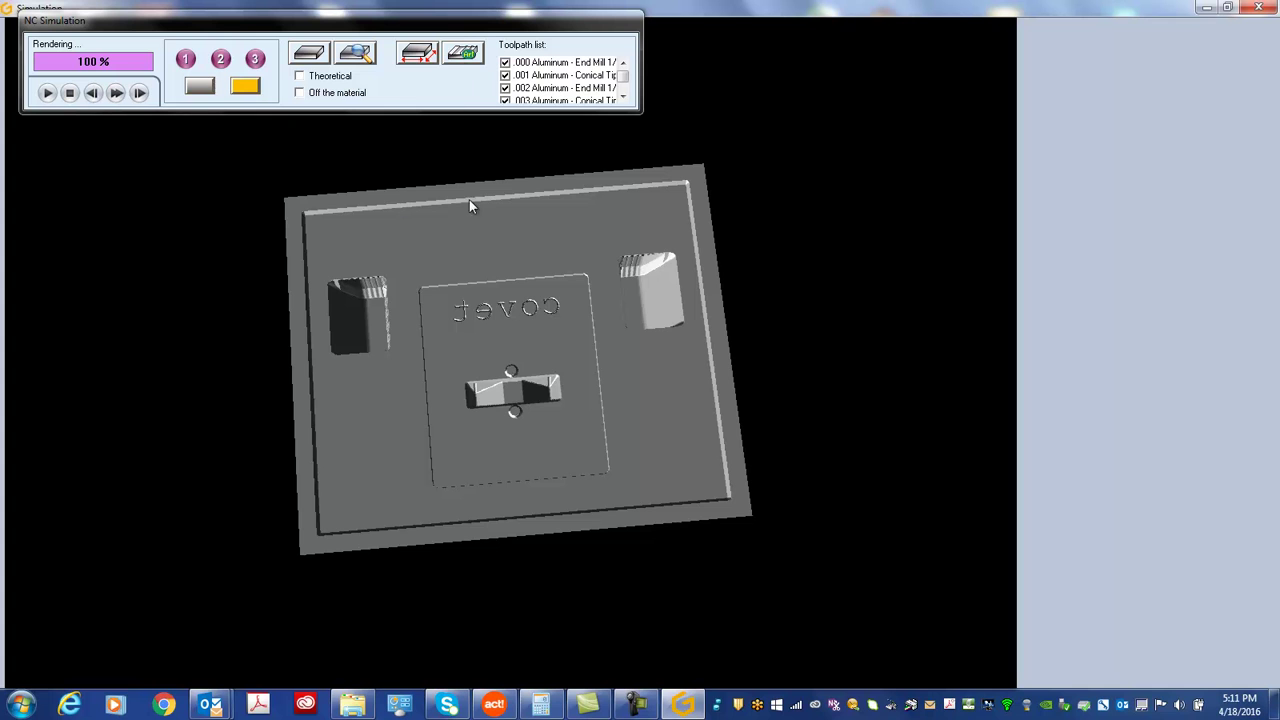
Convert the simulated part into a TypeArt relief and mirror it on X, Z
click(457, 55)
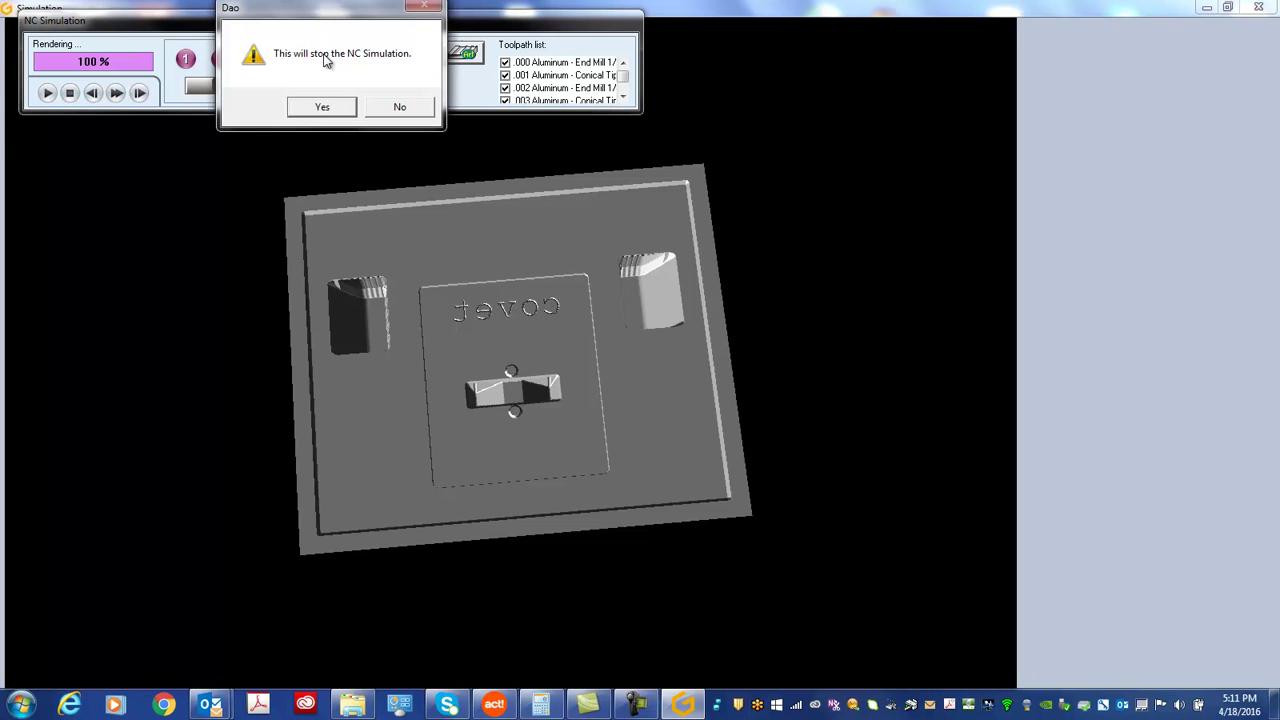
click(323, 109)
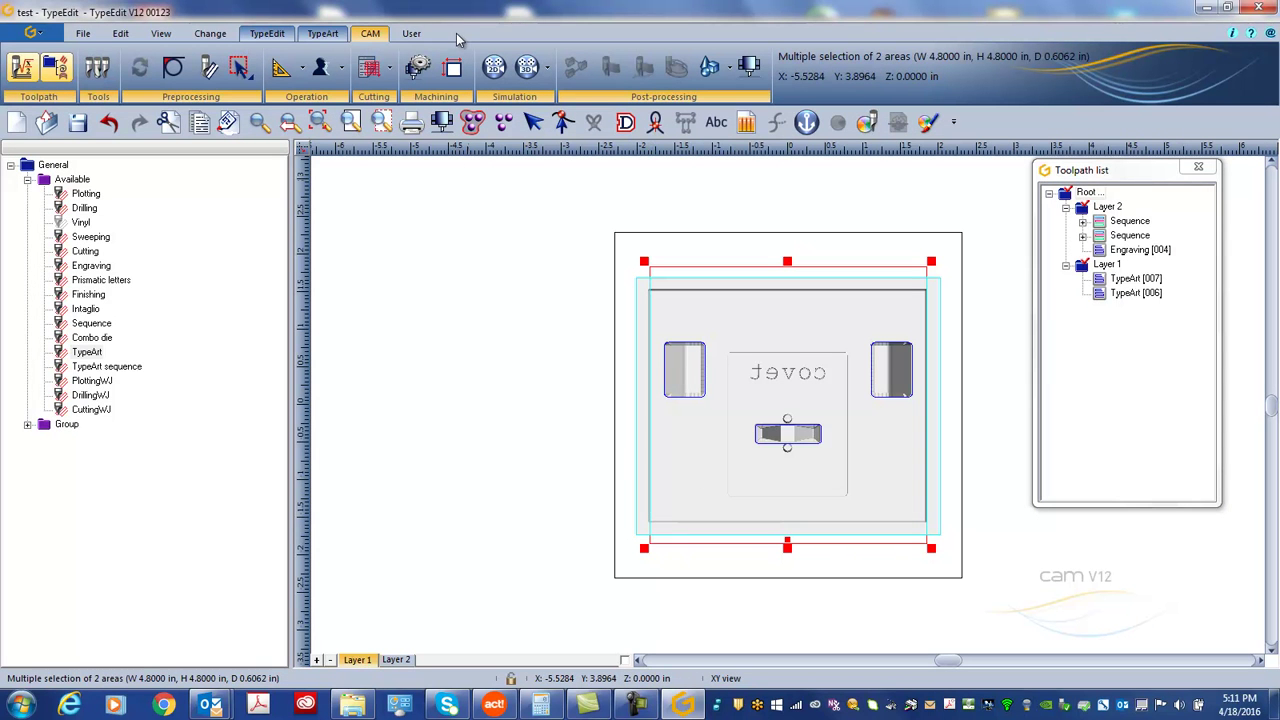
click(267, 33)
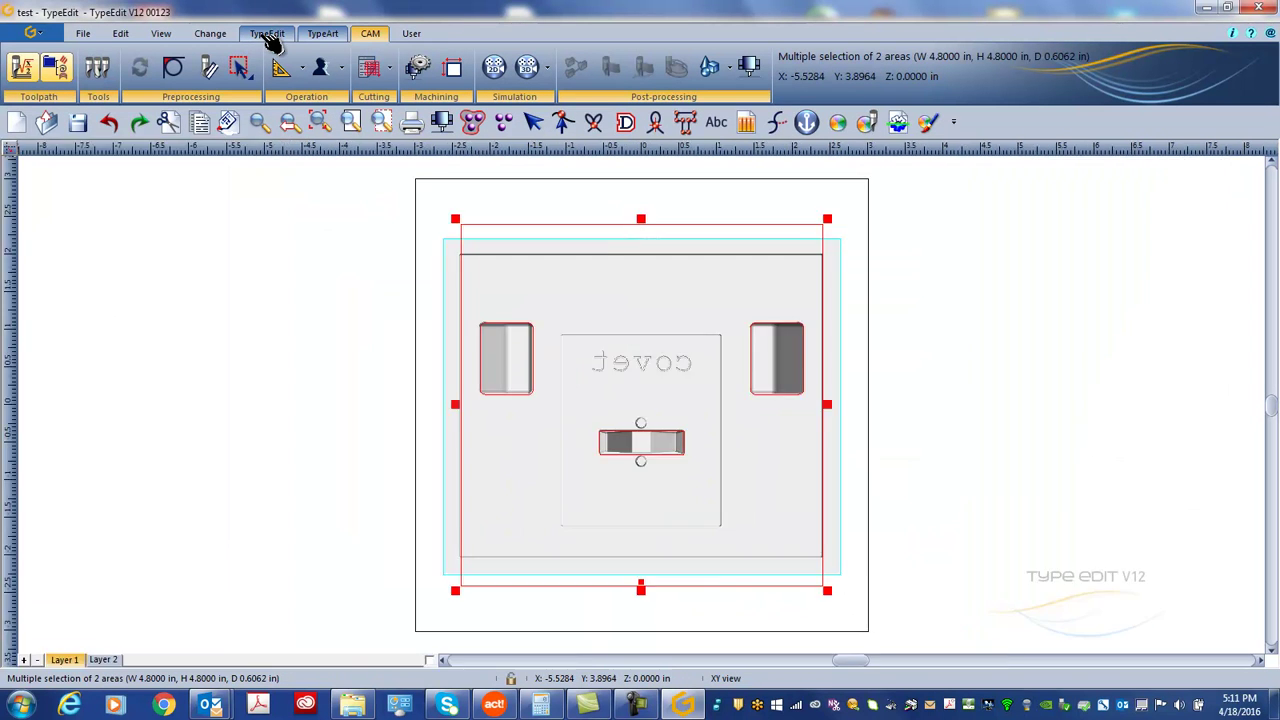
double_click(524, 245)
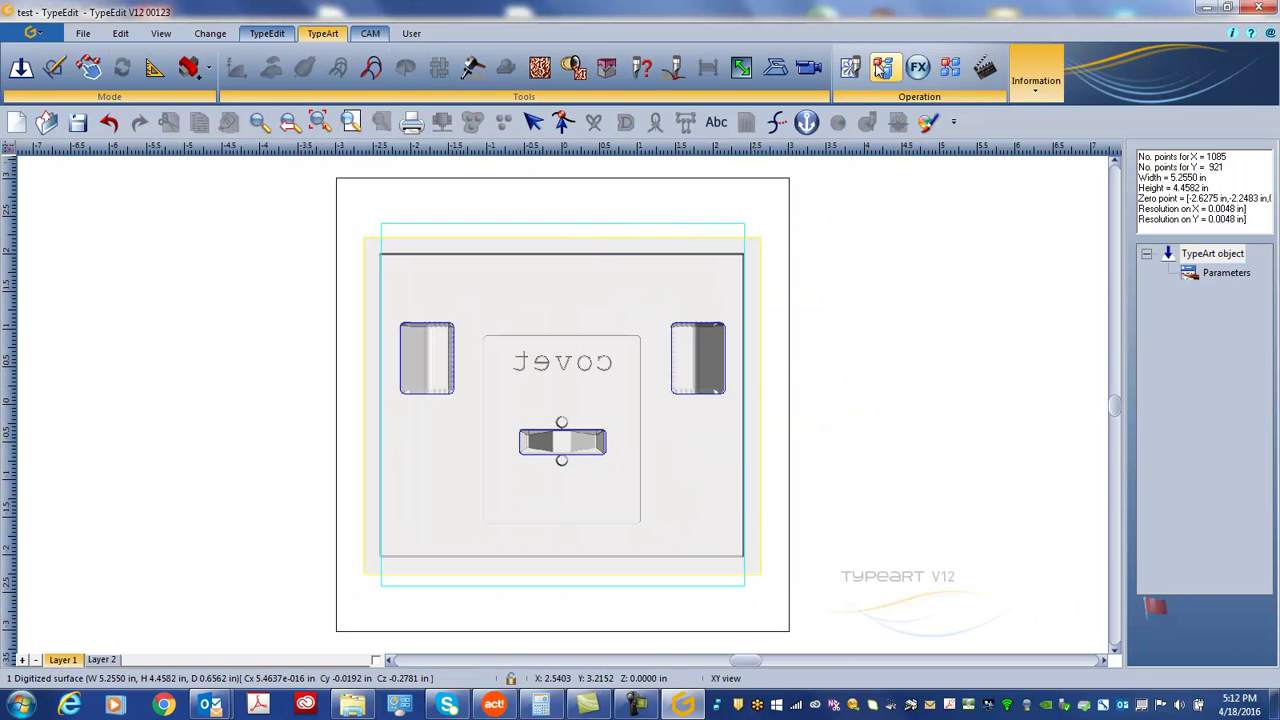
click(883, 70)
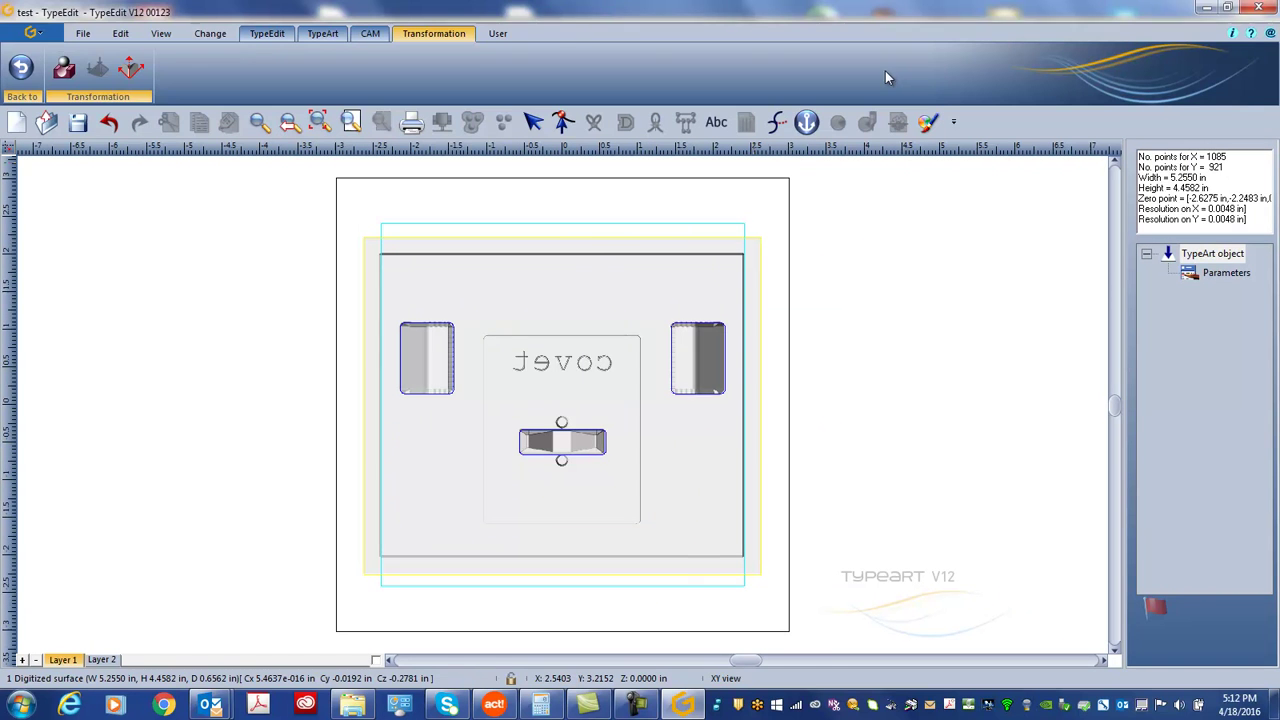
click(63, 70)
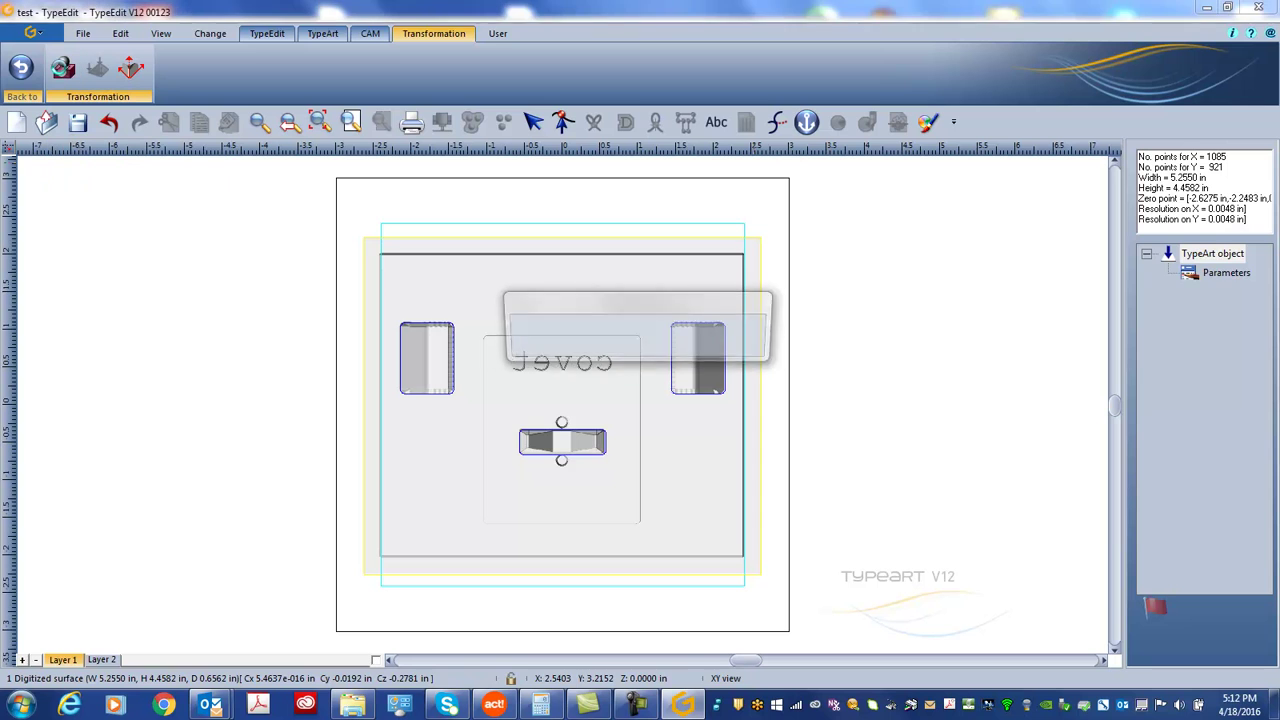
click(21, 70)
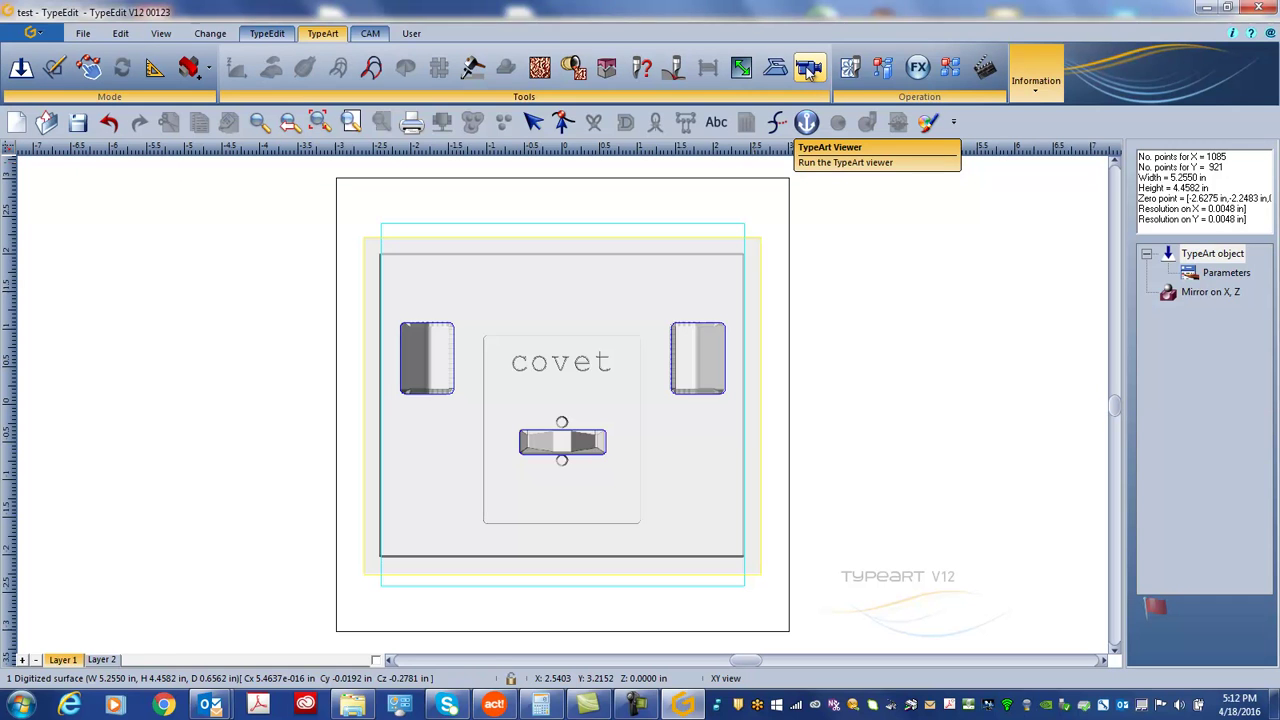
click(809, 67)
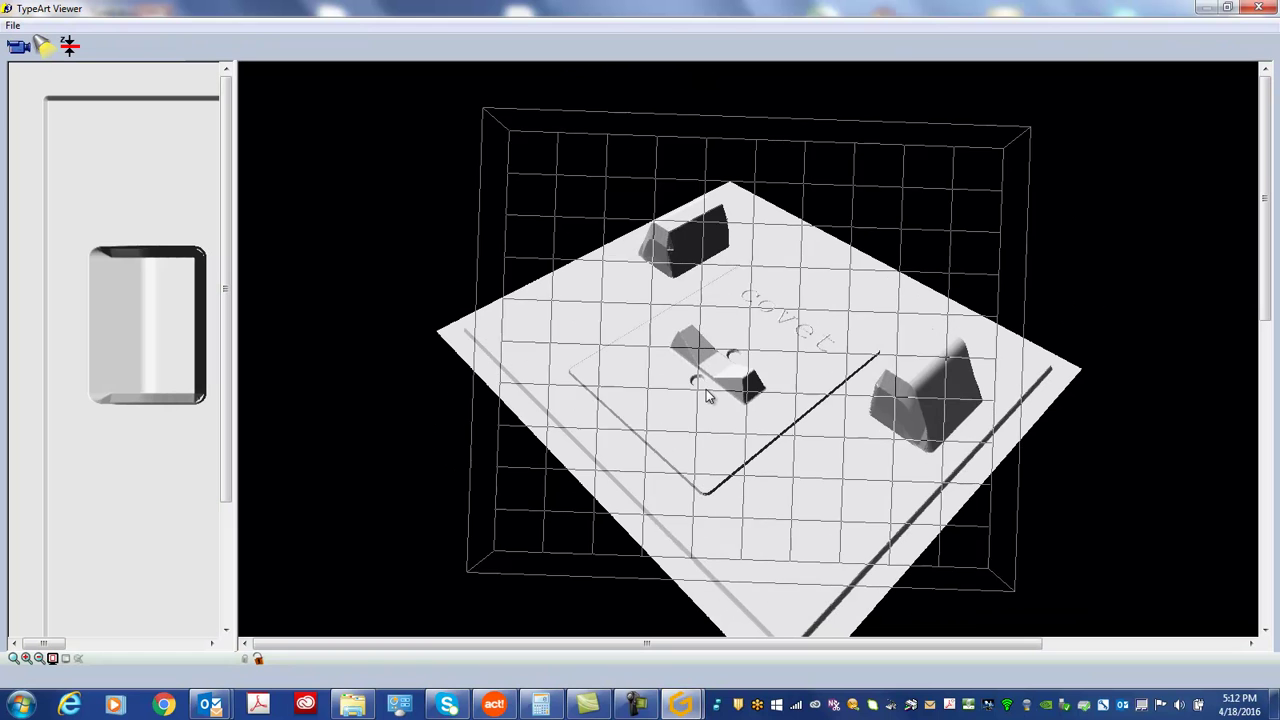
drag(845, 418, 760, 388)
scroll(760, 388, up, 5)
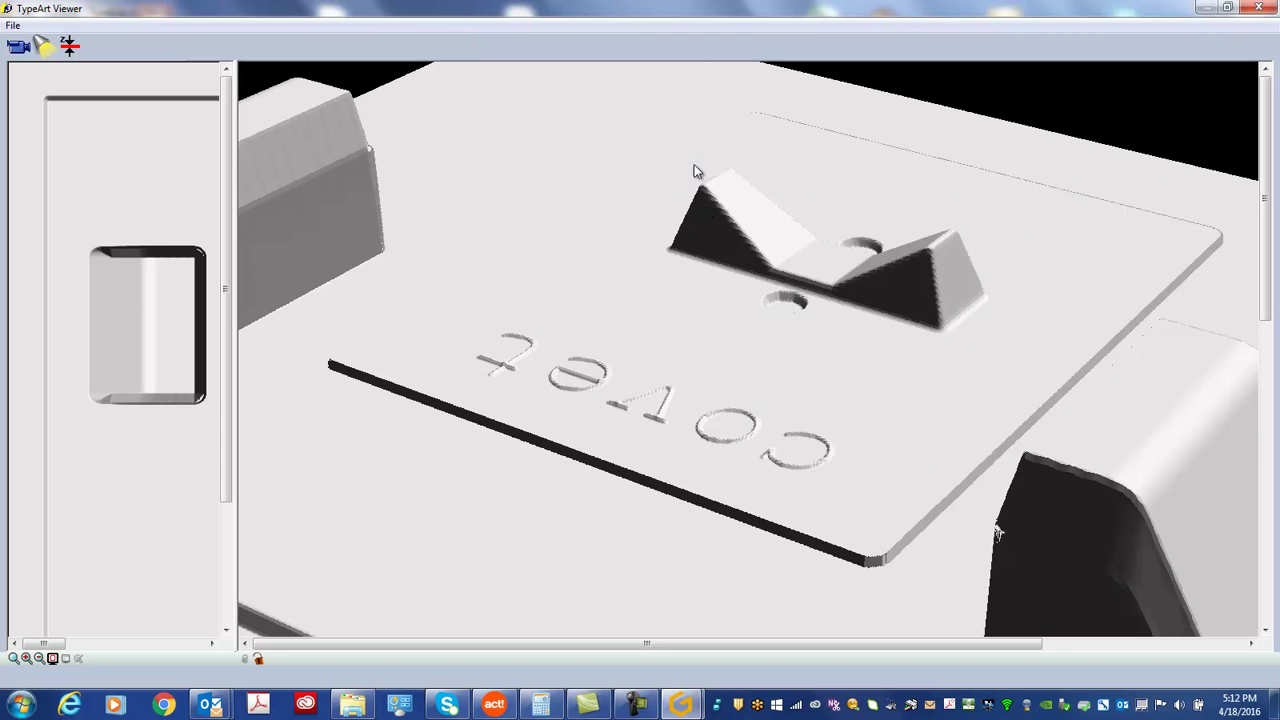
scroll(697, 172, down, 3)
scroll(652, 457, up, 3)
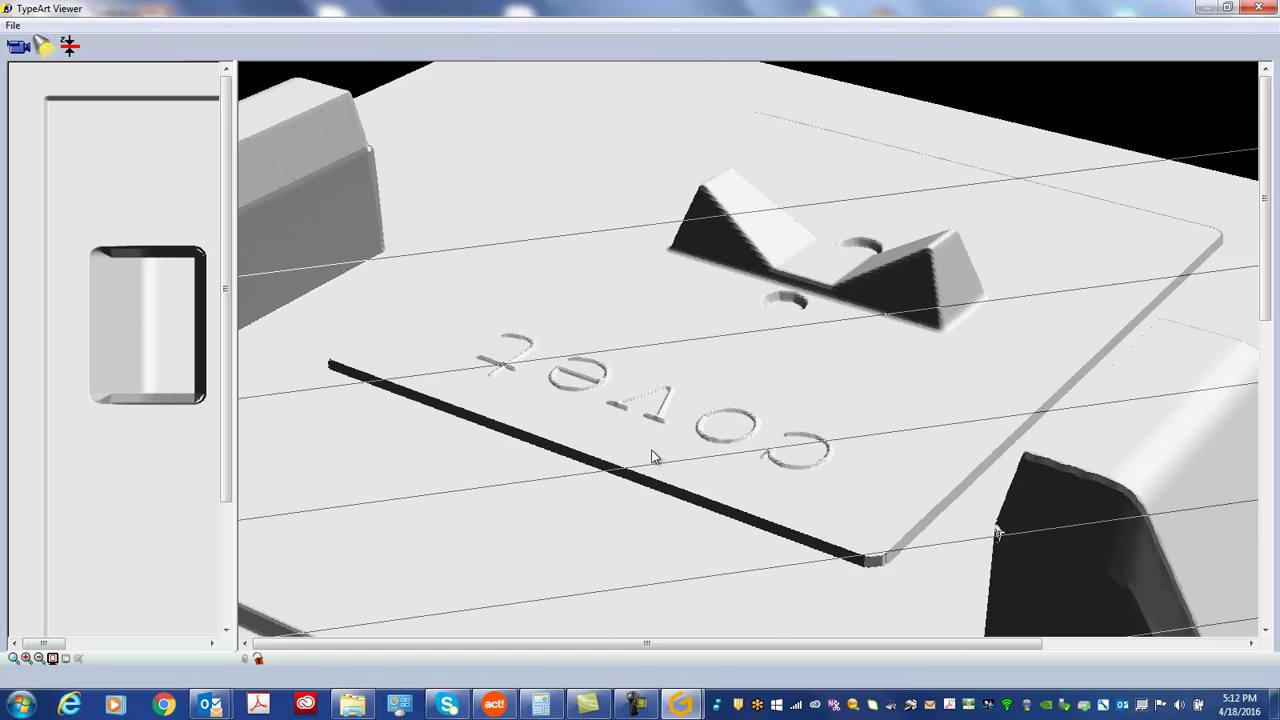
drag(652, 457, 673, 536)
scroll(689, 429, up, 2)
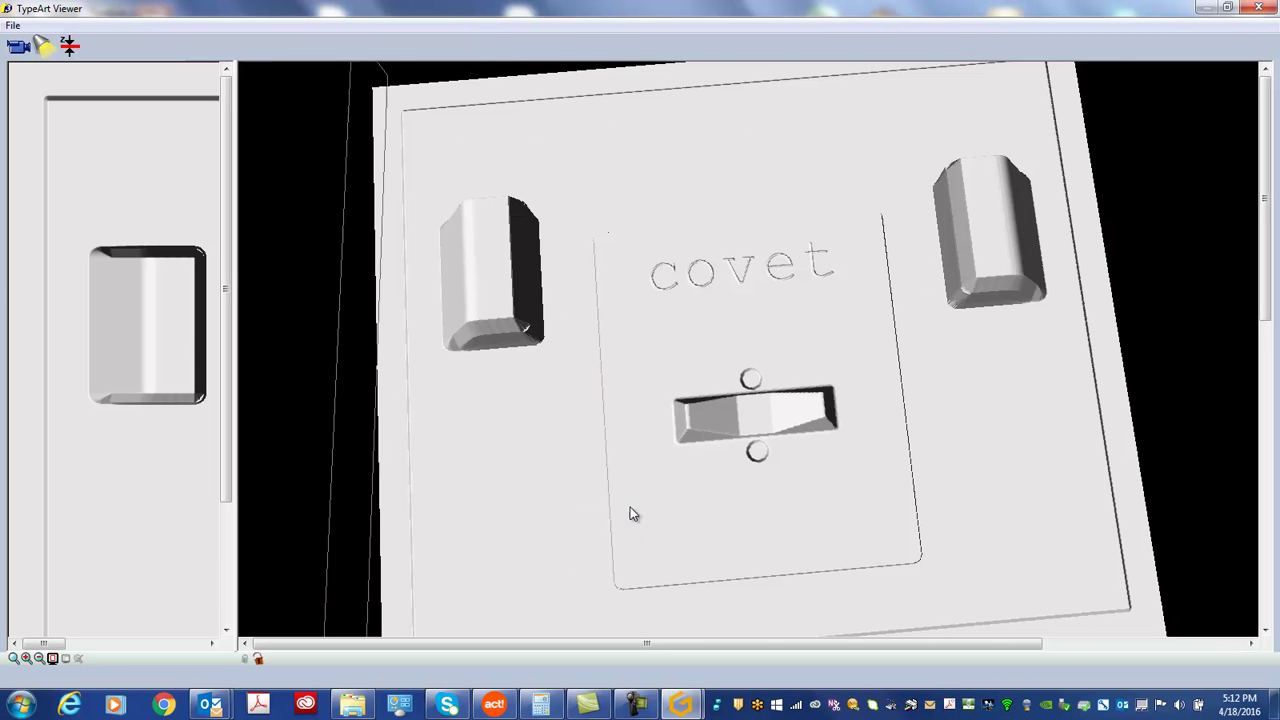
drag(632, 519, 651, 501)
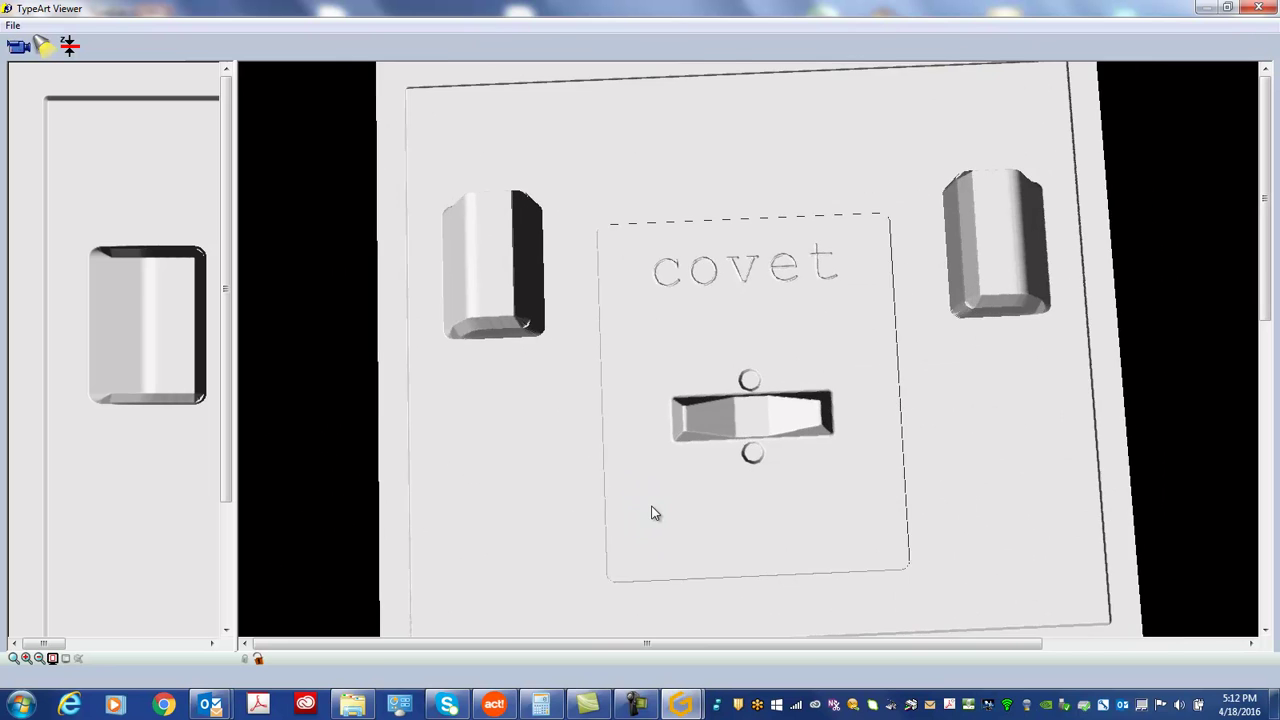